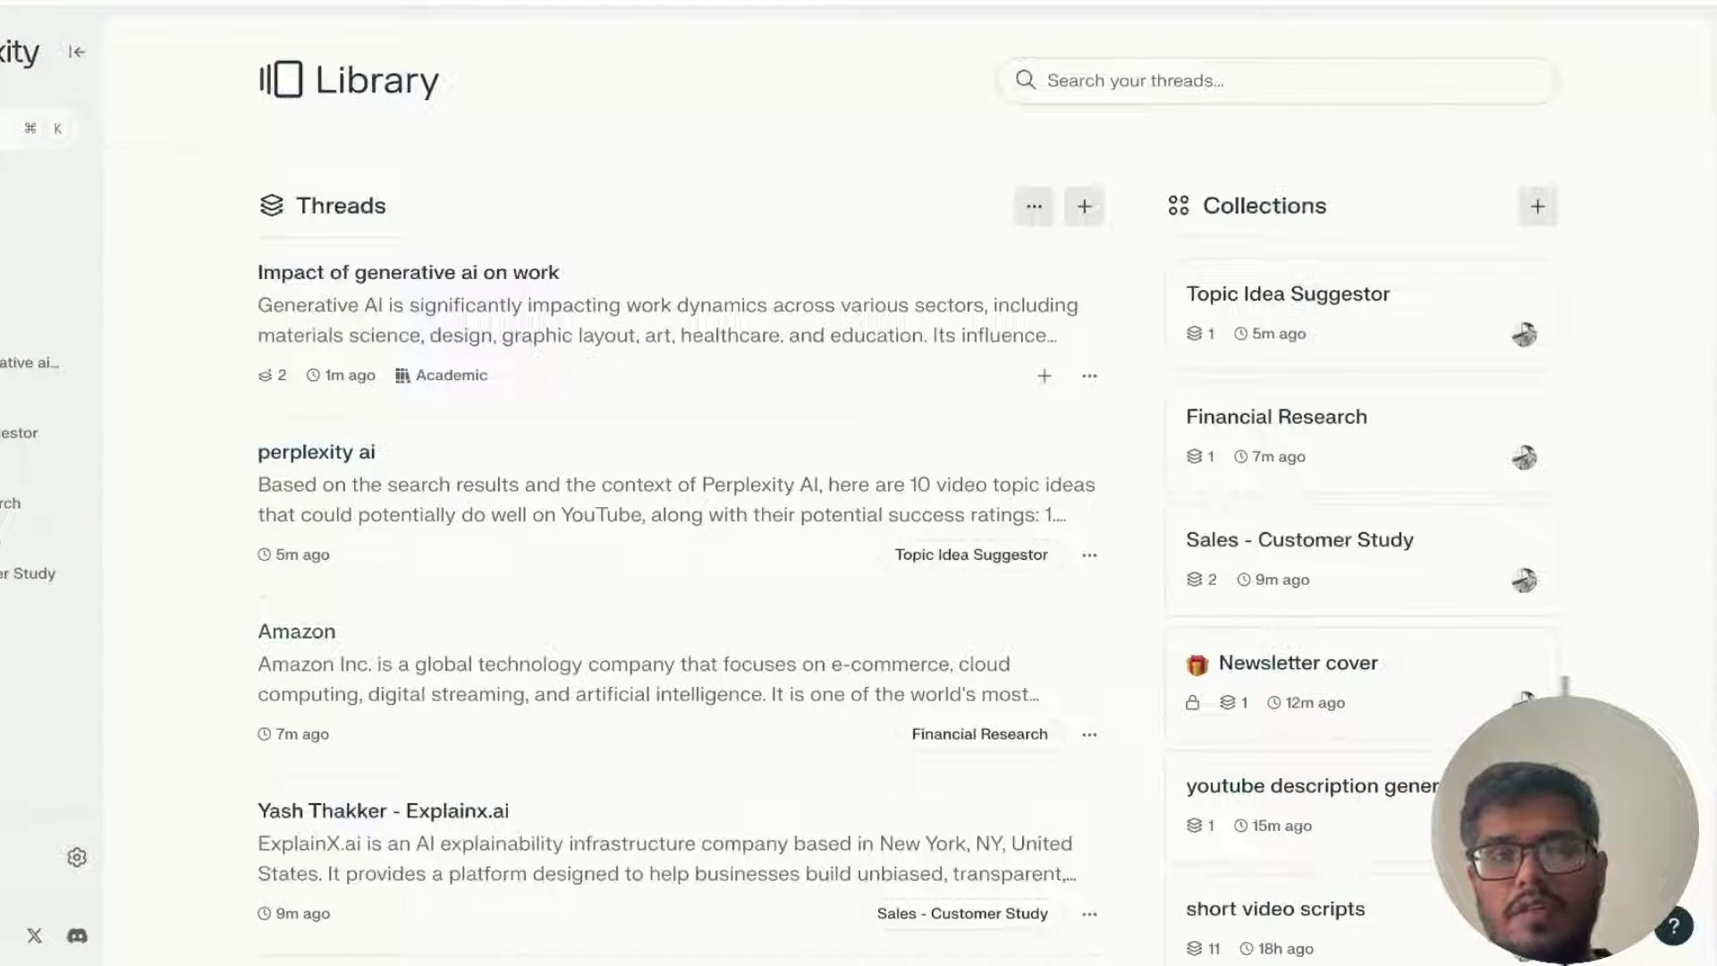
In the 'Agents at work' doc, highlight the Workflow, Agent, Task and Tool outline lines and '(Marketing department)'.
{"action": "scroll", "coordinate": [385, 542], "scroll_direction": "down", "scroll_amount": 3}
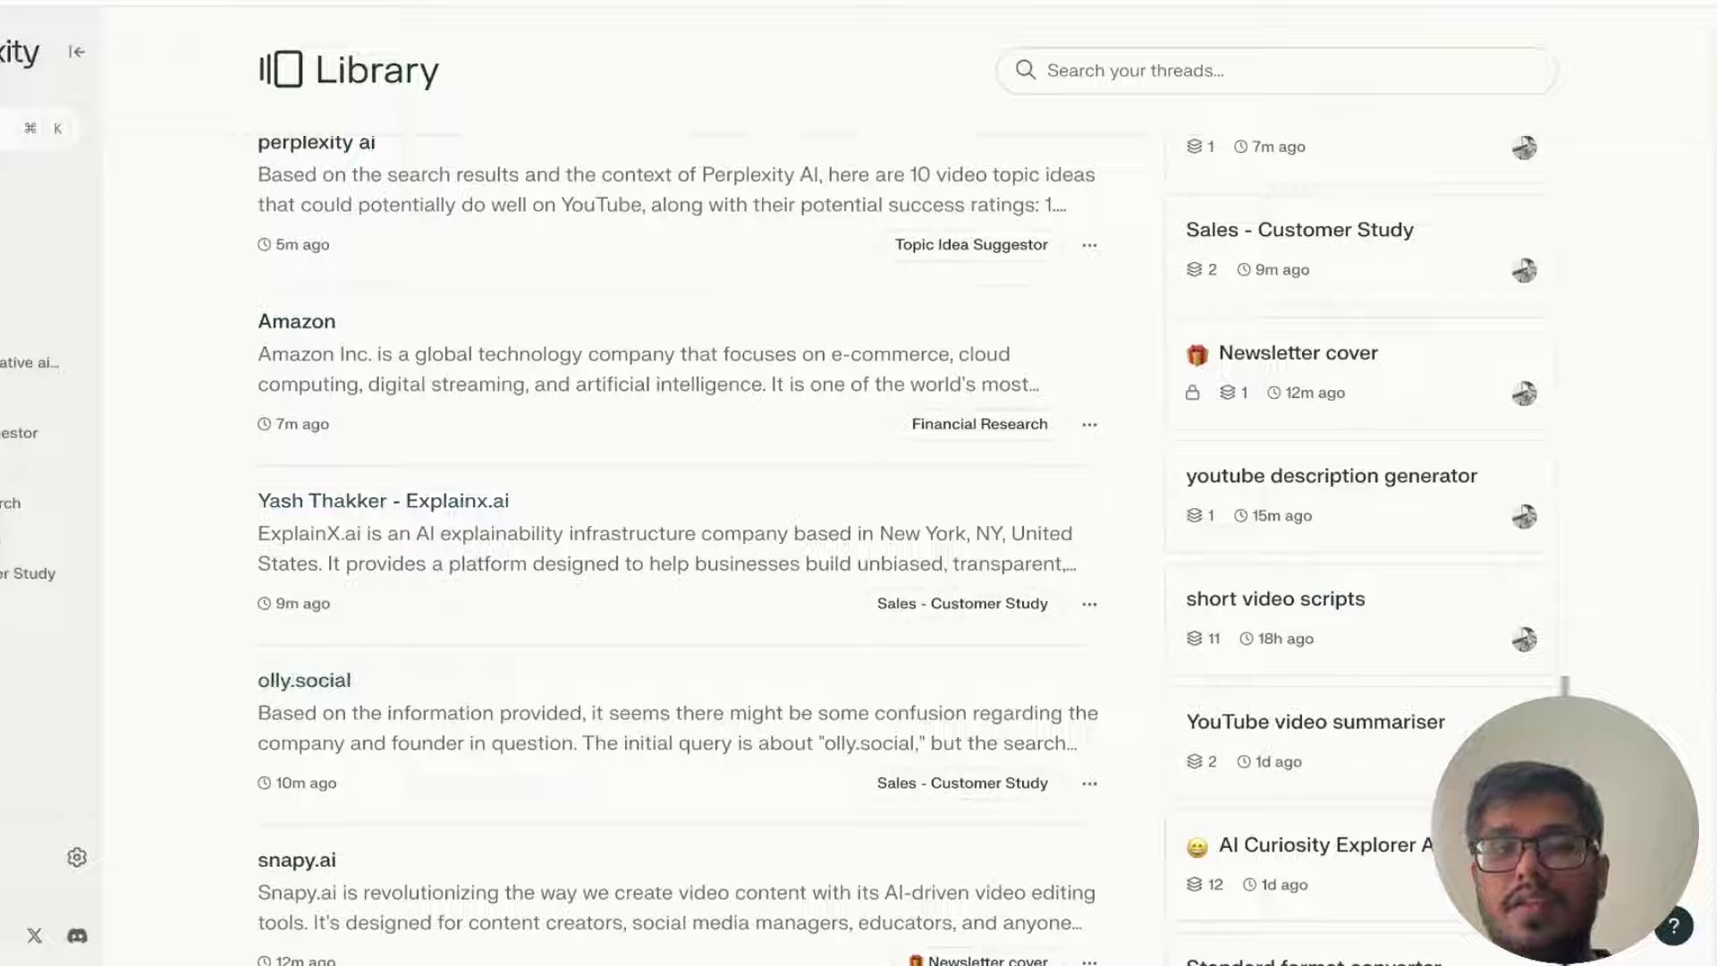
{"action": "scroll", "coordinate": [384, 542], "scroll_direction": "down", "scroll_amount": 5}
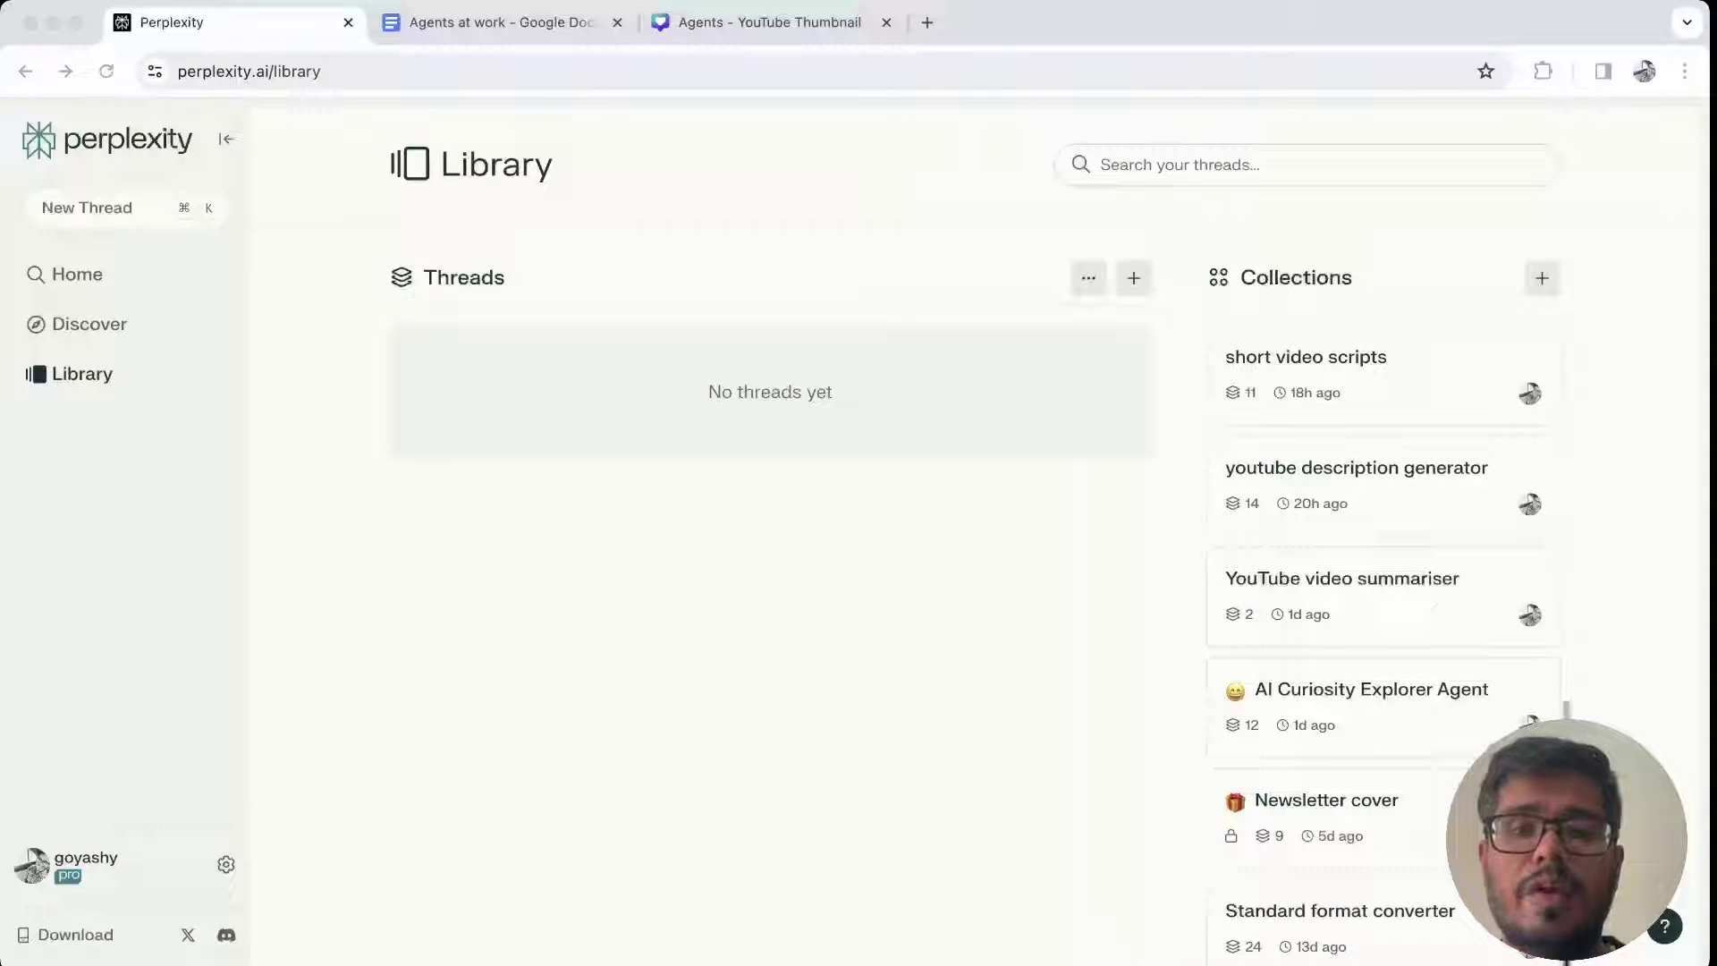
{"action": "scroll", "coordinate": [1384, 537], "scroll_direction": "down", "scroll_amount": 10}
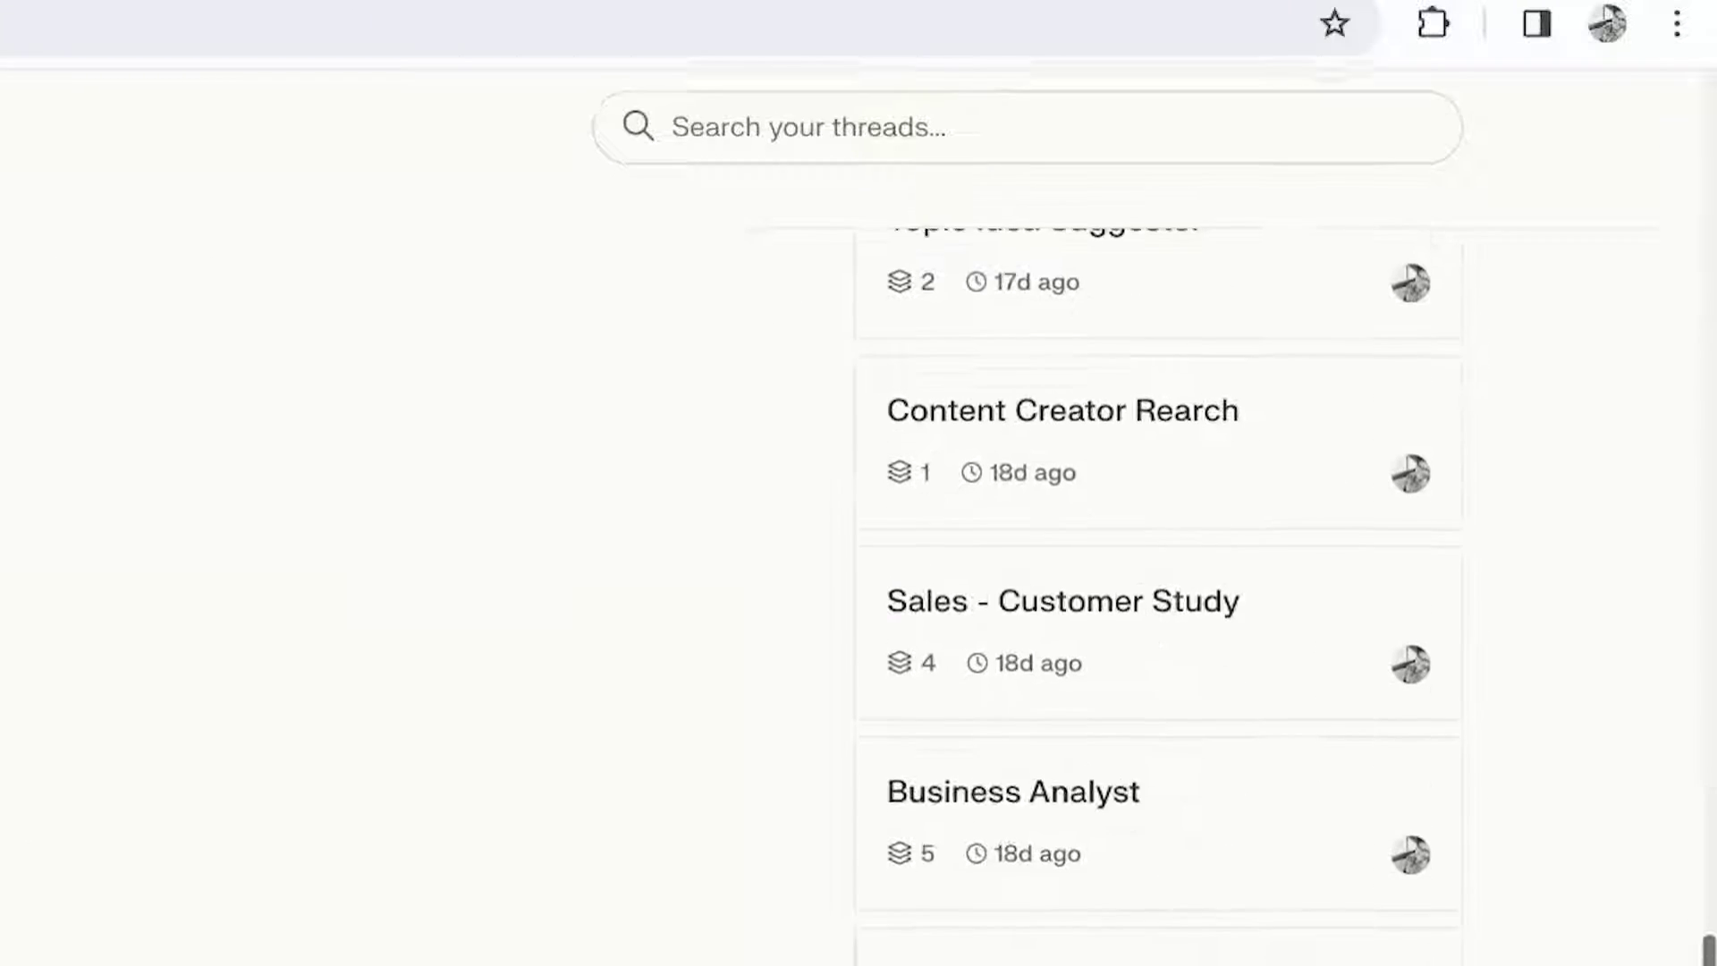
{"action": "scroll", "coordinate": [1154, 536], "scroll_direction": "up", "scroll_amount": 10}
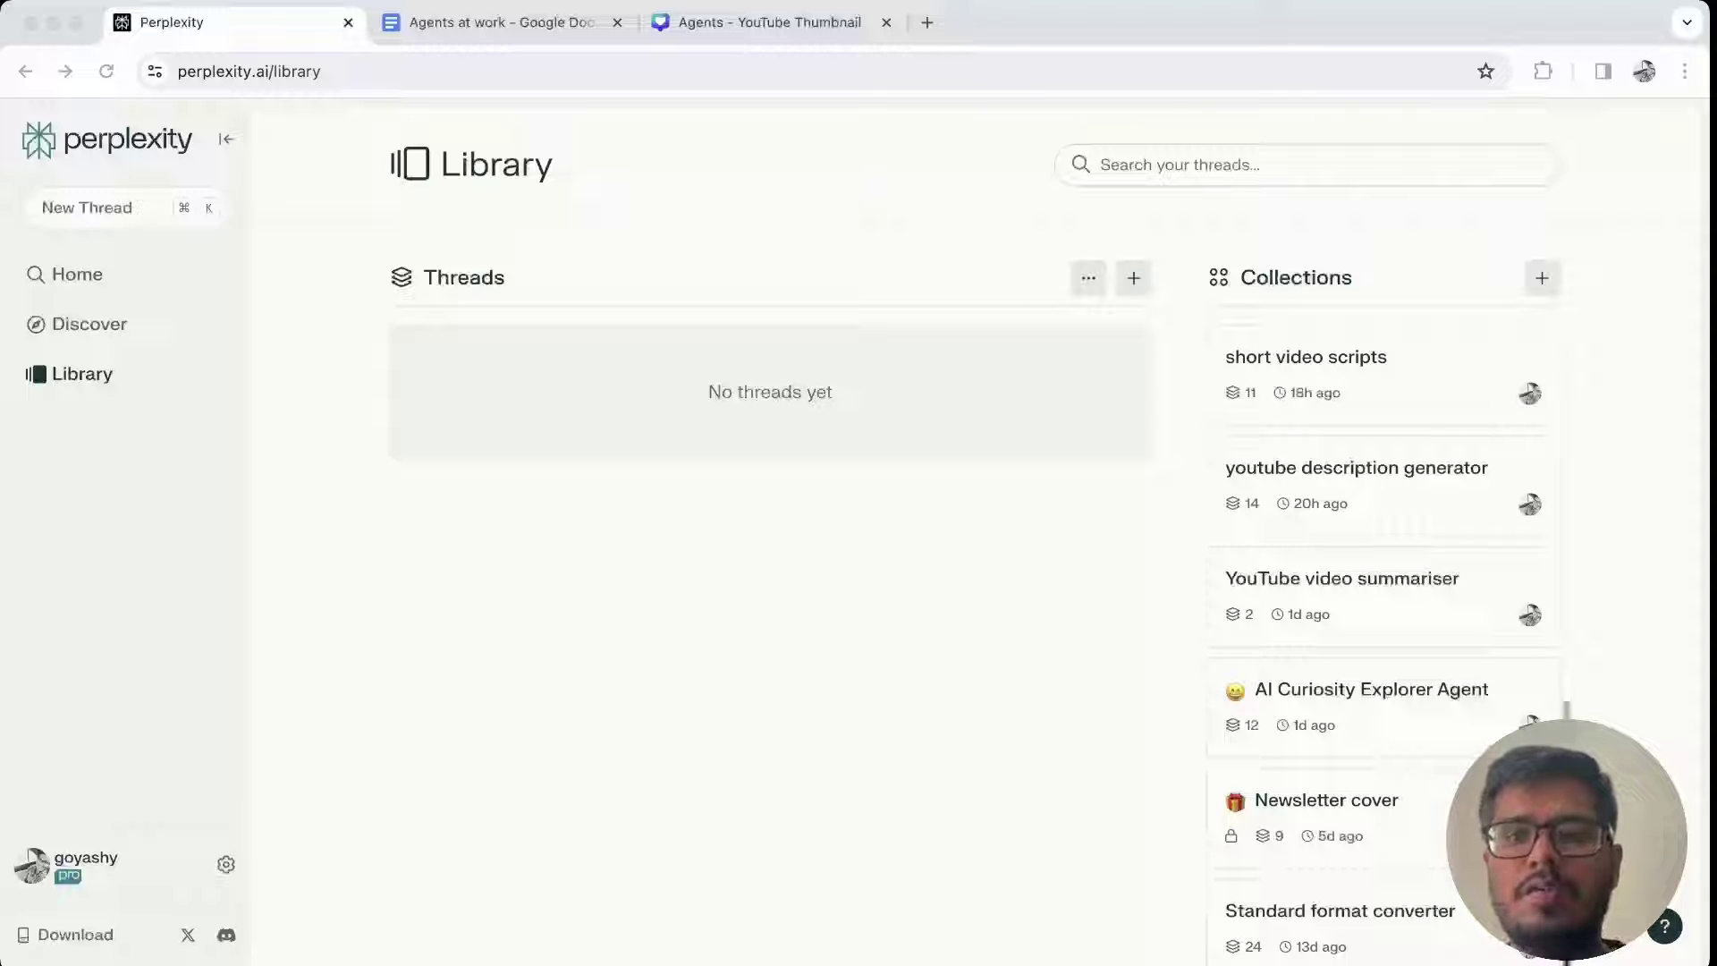
{"action": "key", "text": "ctrl+Tab"}
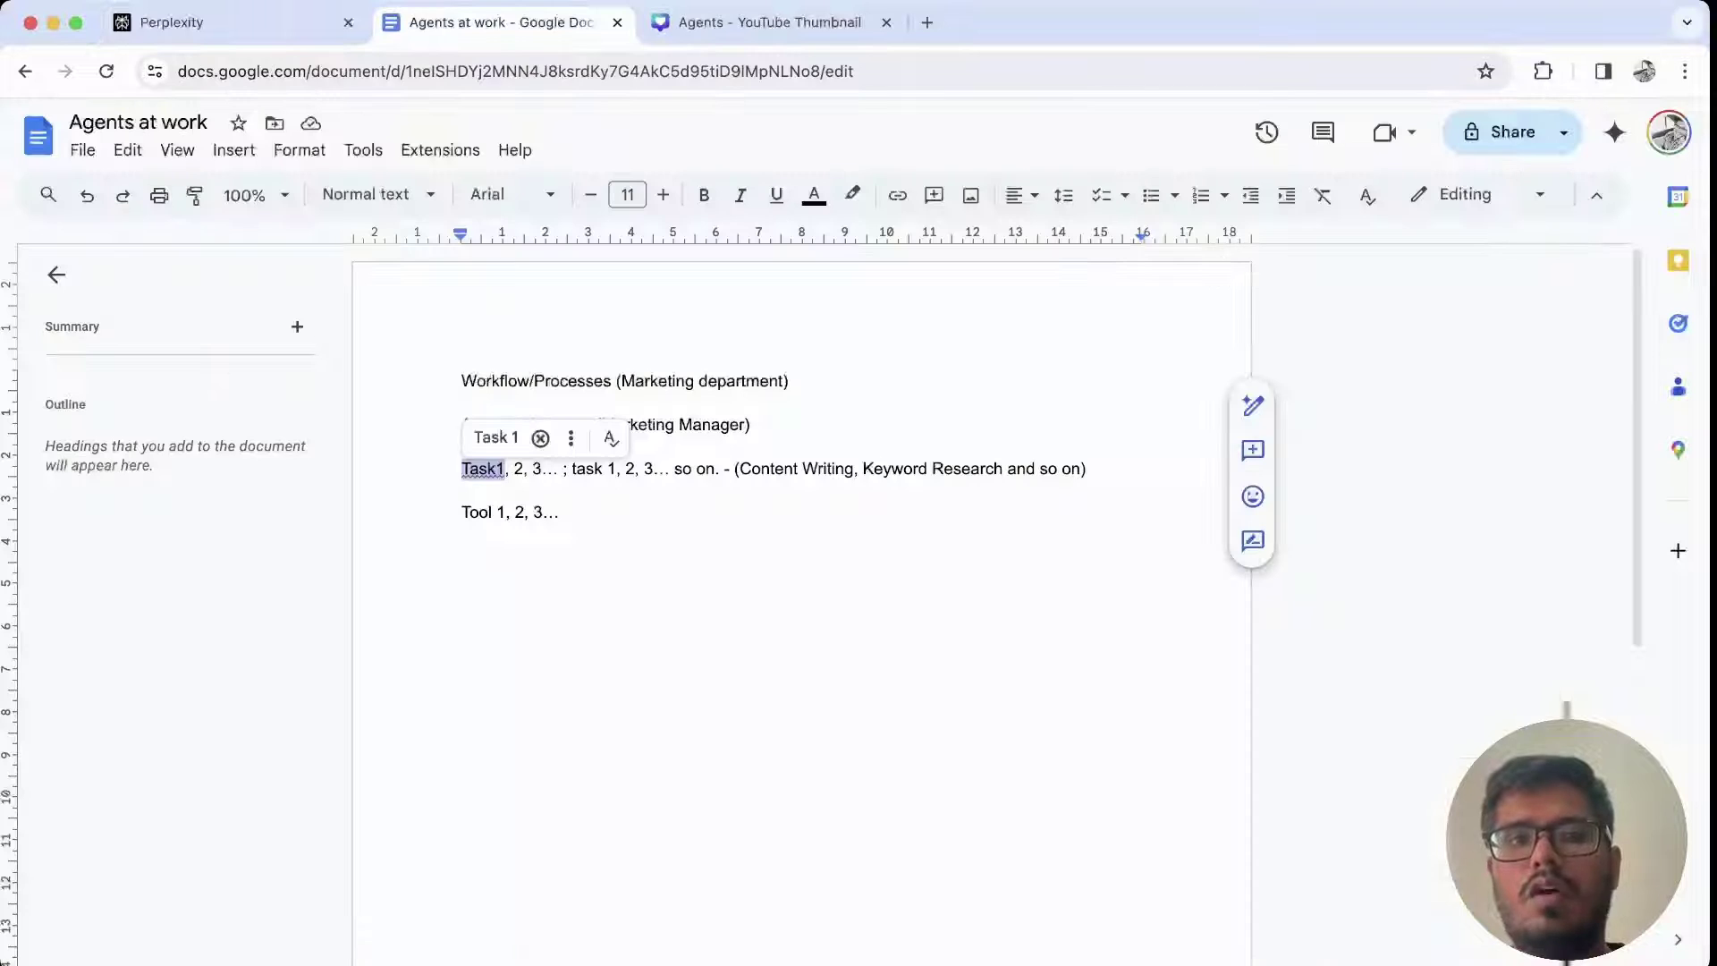
{"action": "double_click", "coordinate": [494, 381]}
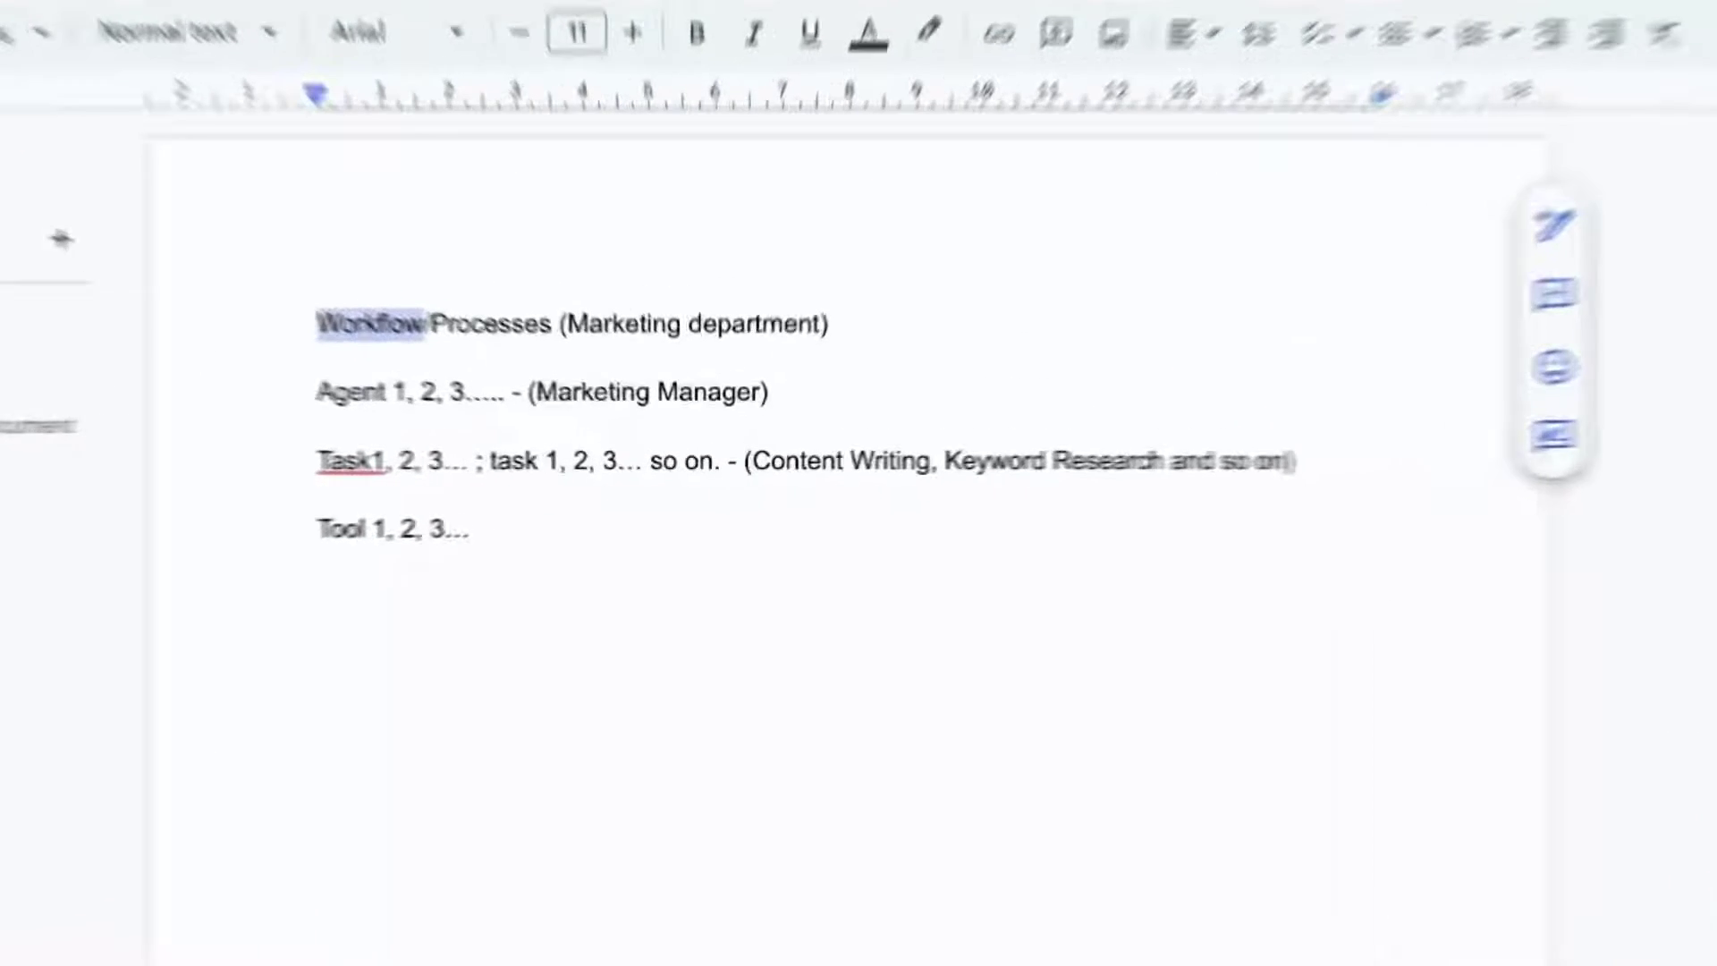
{"action": "left_click_drag", "start_coordinate": [335, 393], "coordinate": [490, 393]}
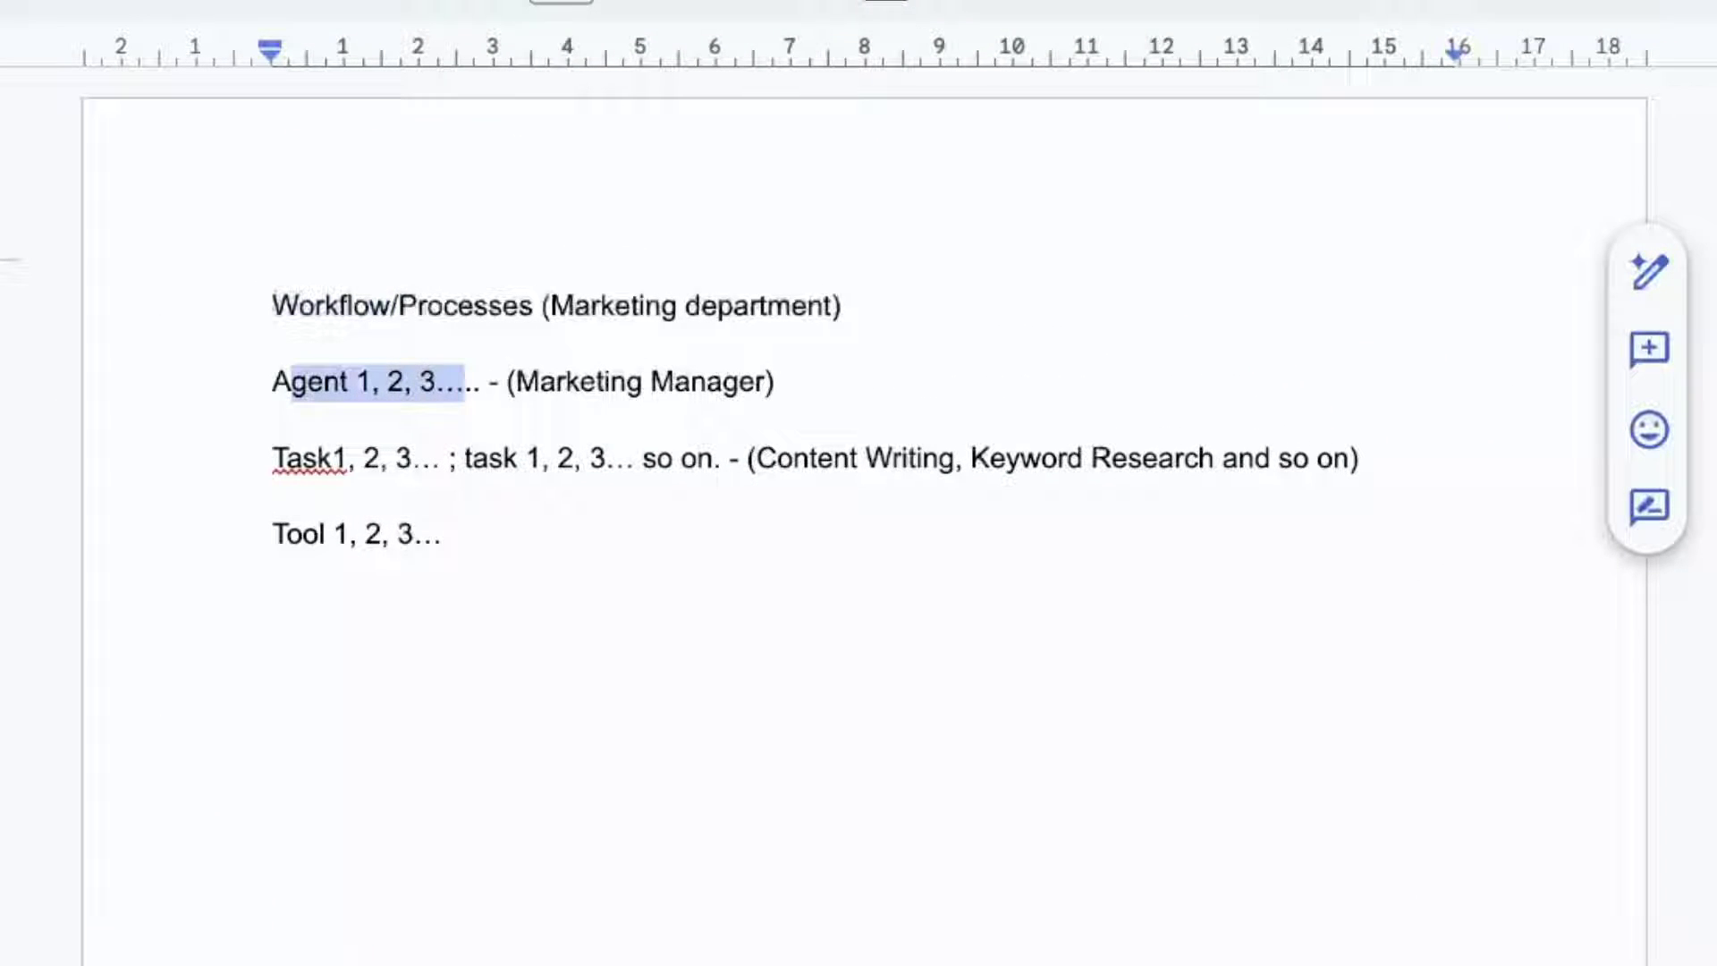
{"action": "left_click_drag", "start_coordinate": [272, 458], "coordinate": [412, 458]}
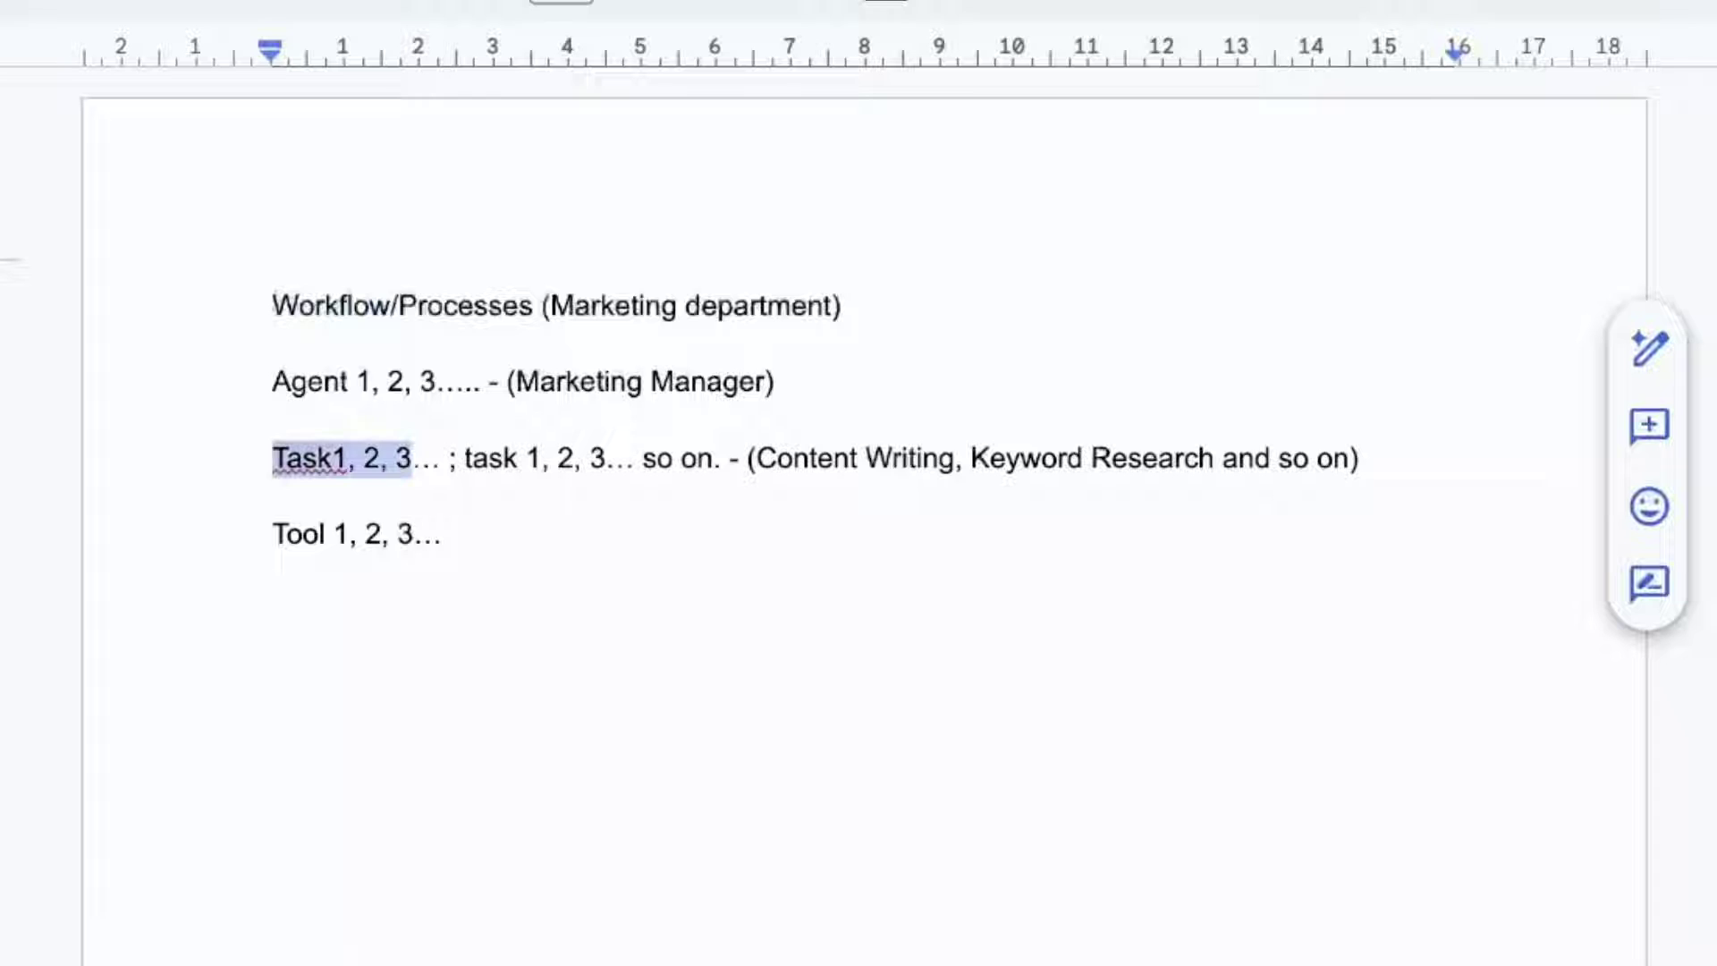
{"action": "left_click_drag", "start_coordinate": [272, 534], "coordinate": [412, 534]}
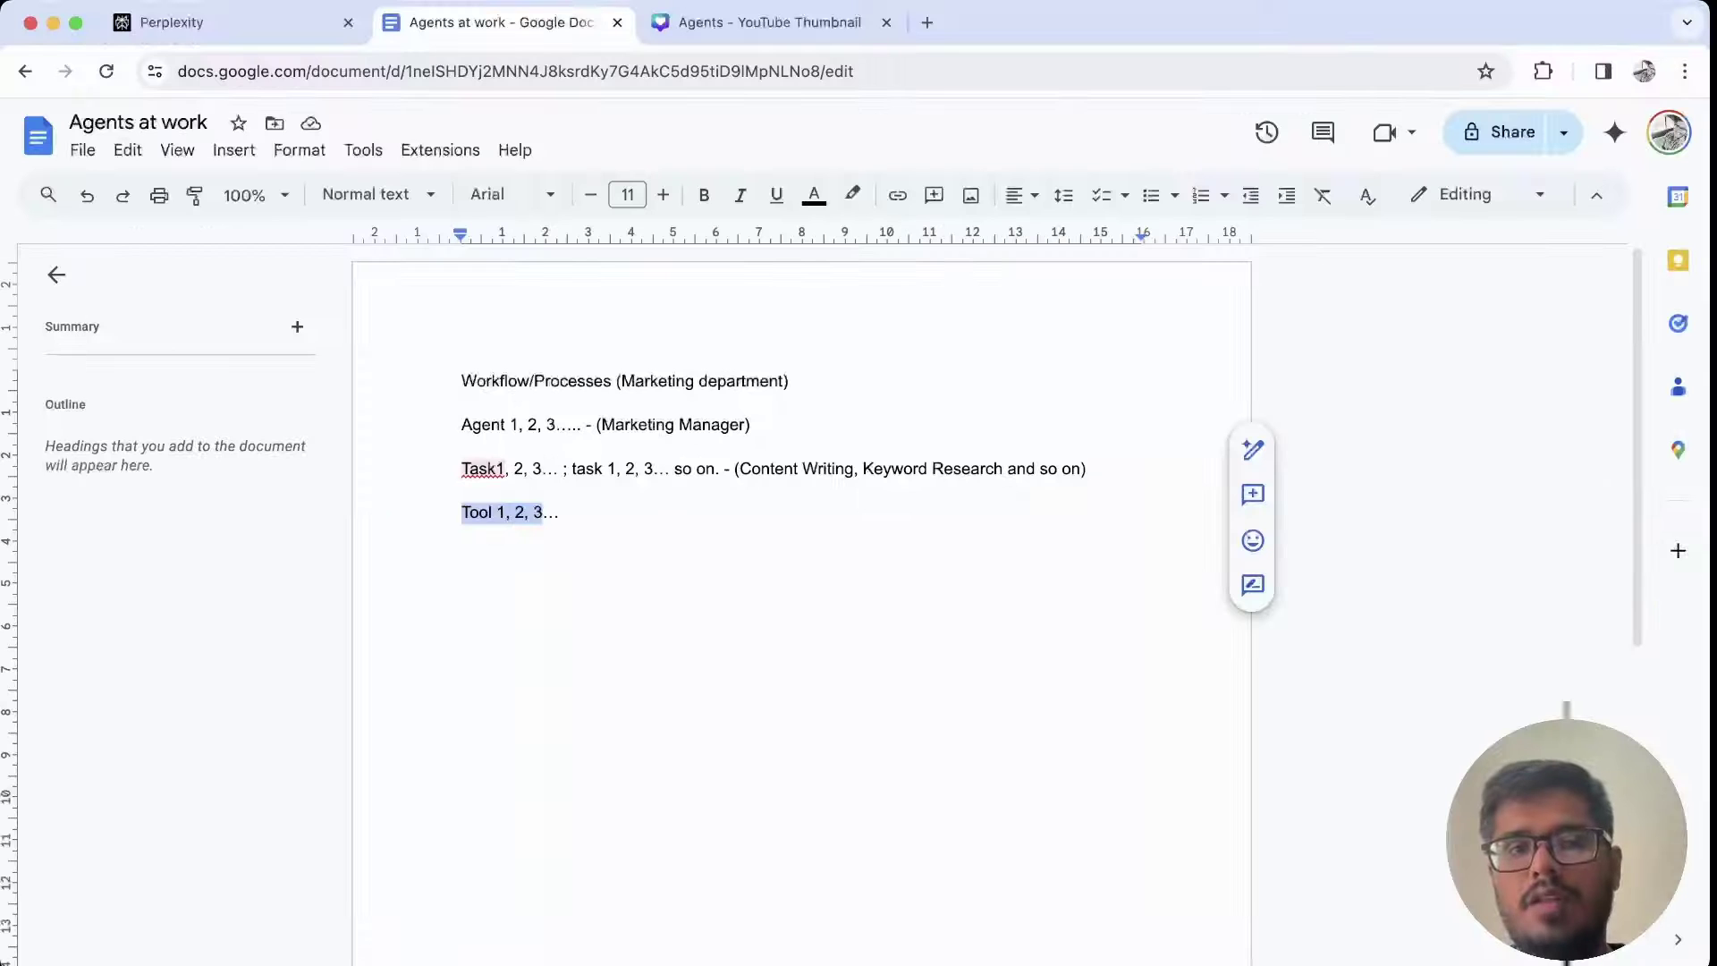
{"action": "left_click_drag", "start_coordinate": [617, 381], "coordinate": [796, 381]}
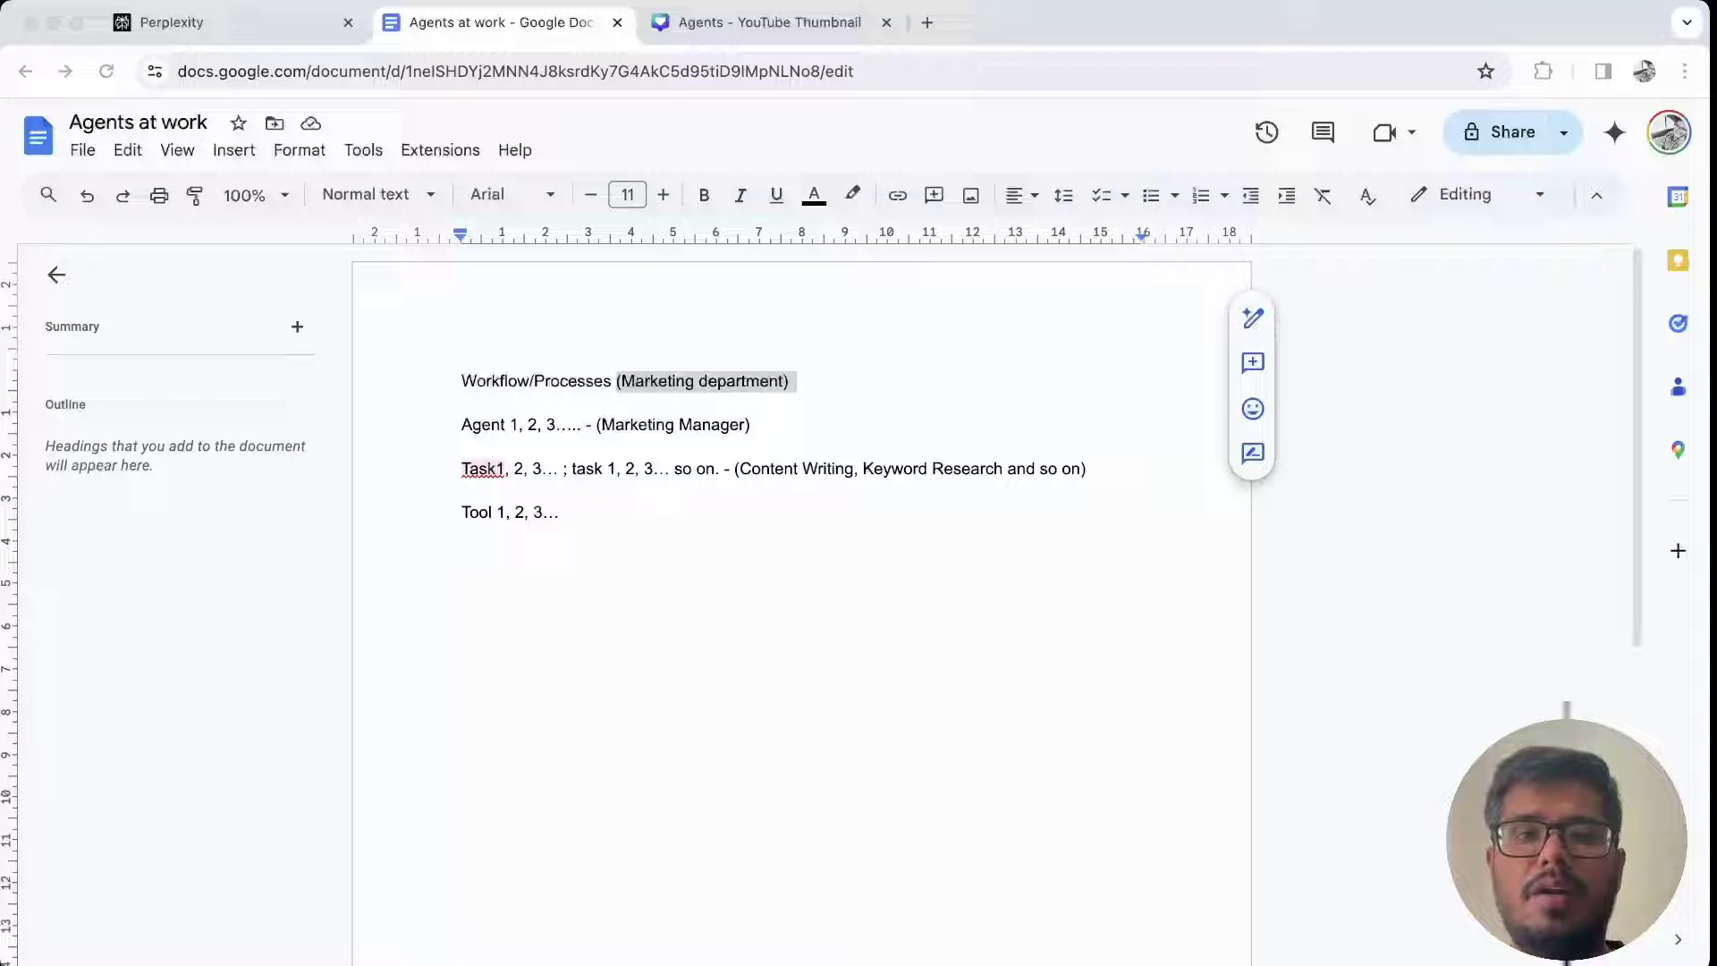
Highlight the second task's items, Content and Keyword, then show the Canva Workflow–Agent–Skill diagram.
{"action": "left_click", "coordinate": [578, 468]}
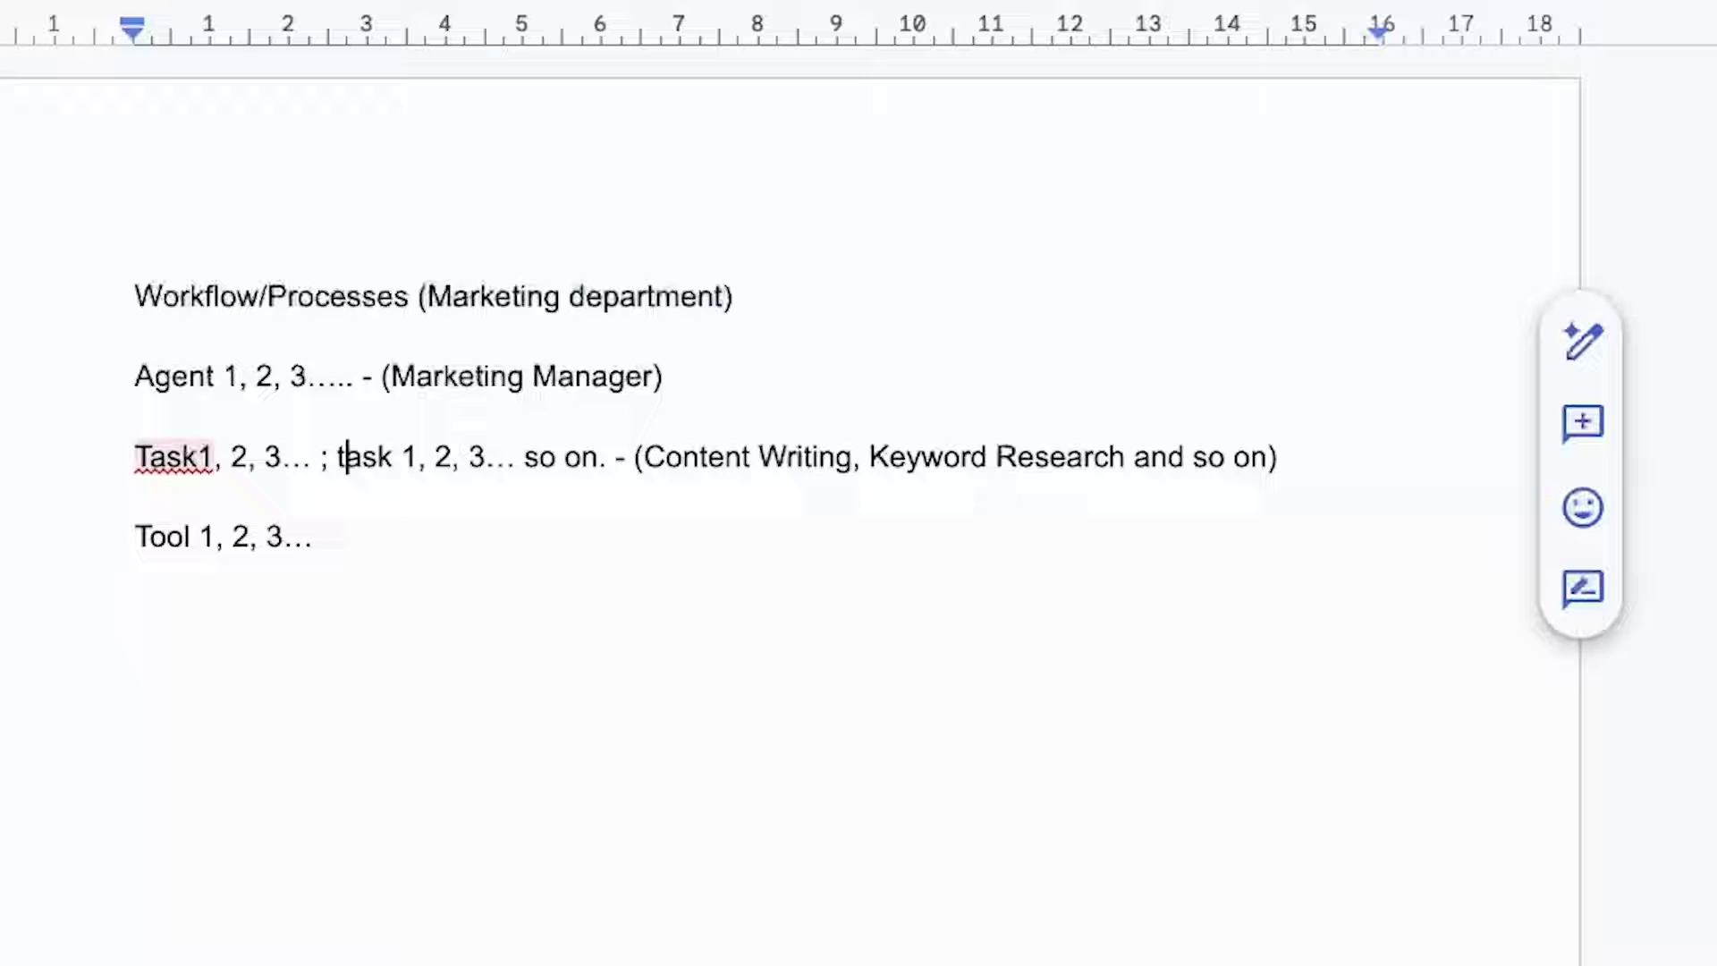
{"action": "left_click_drag", "start_coordinate": [347, 457], "coordinate": [469, 457]}
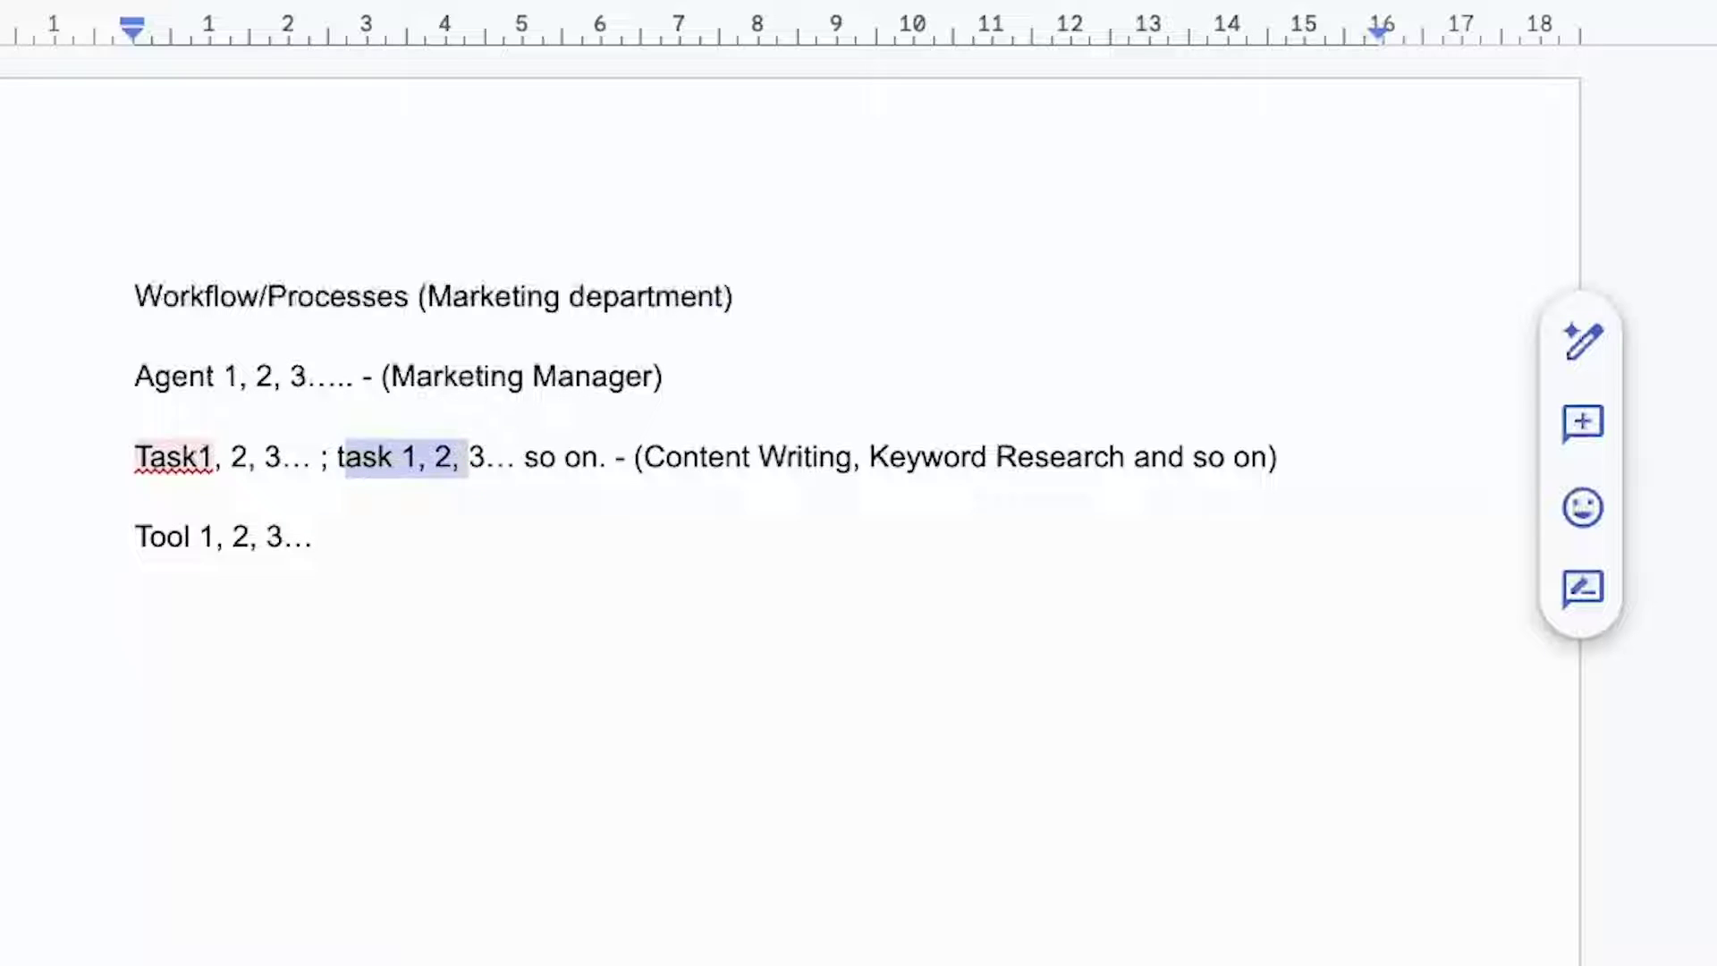
{"action": "double_click", "coordinate": [697, 457]}
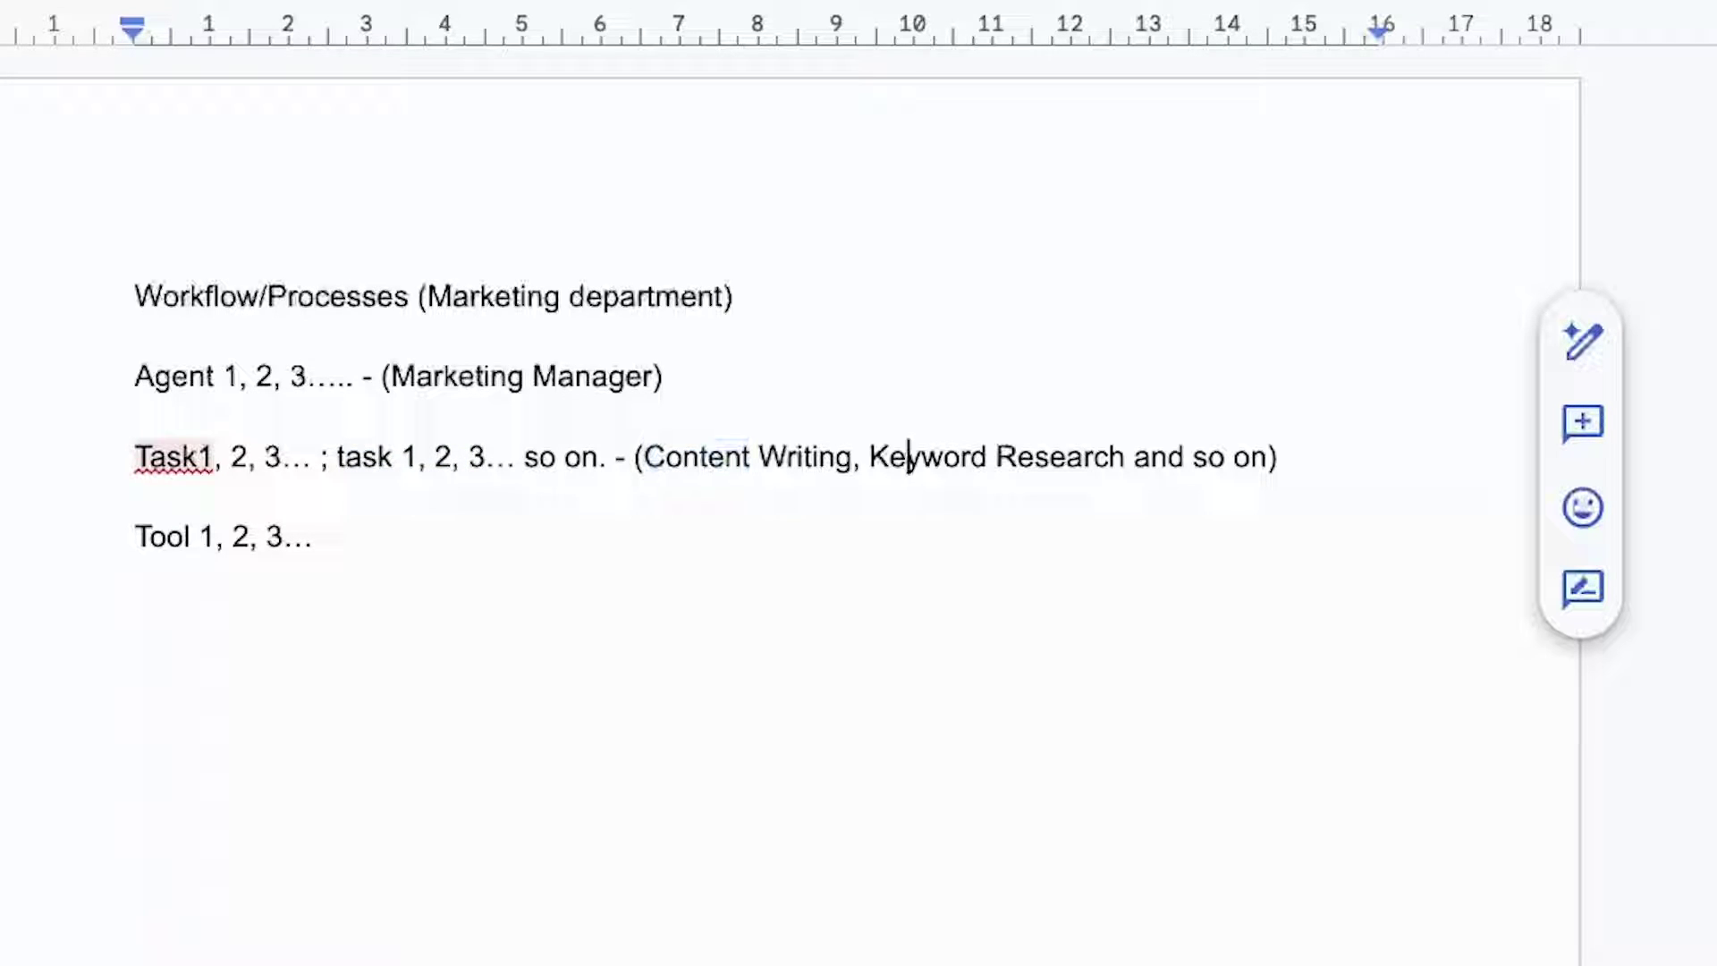
{"action": "double_click", "coordinate": [908, 457]}
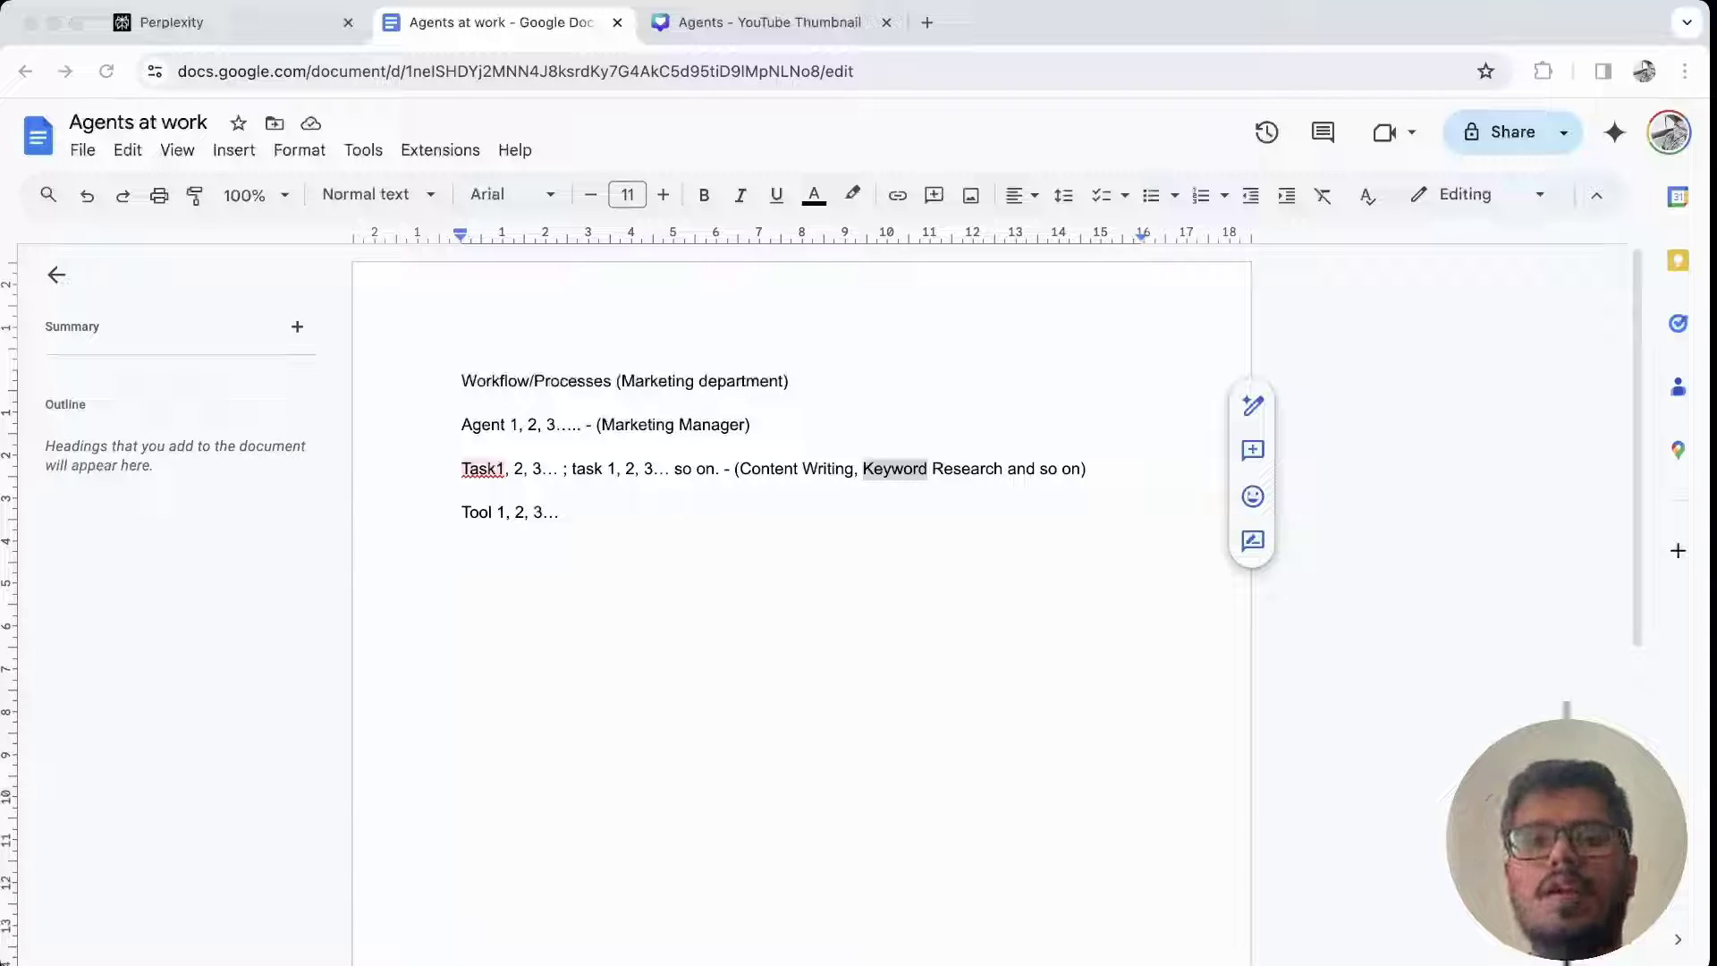
{"action": "left_click", "coordinate": [761, 22]}
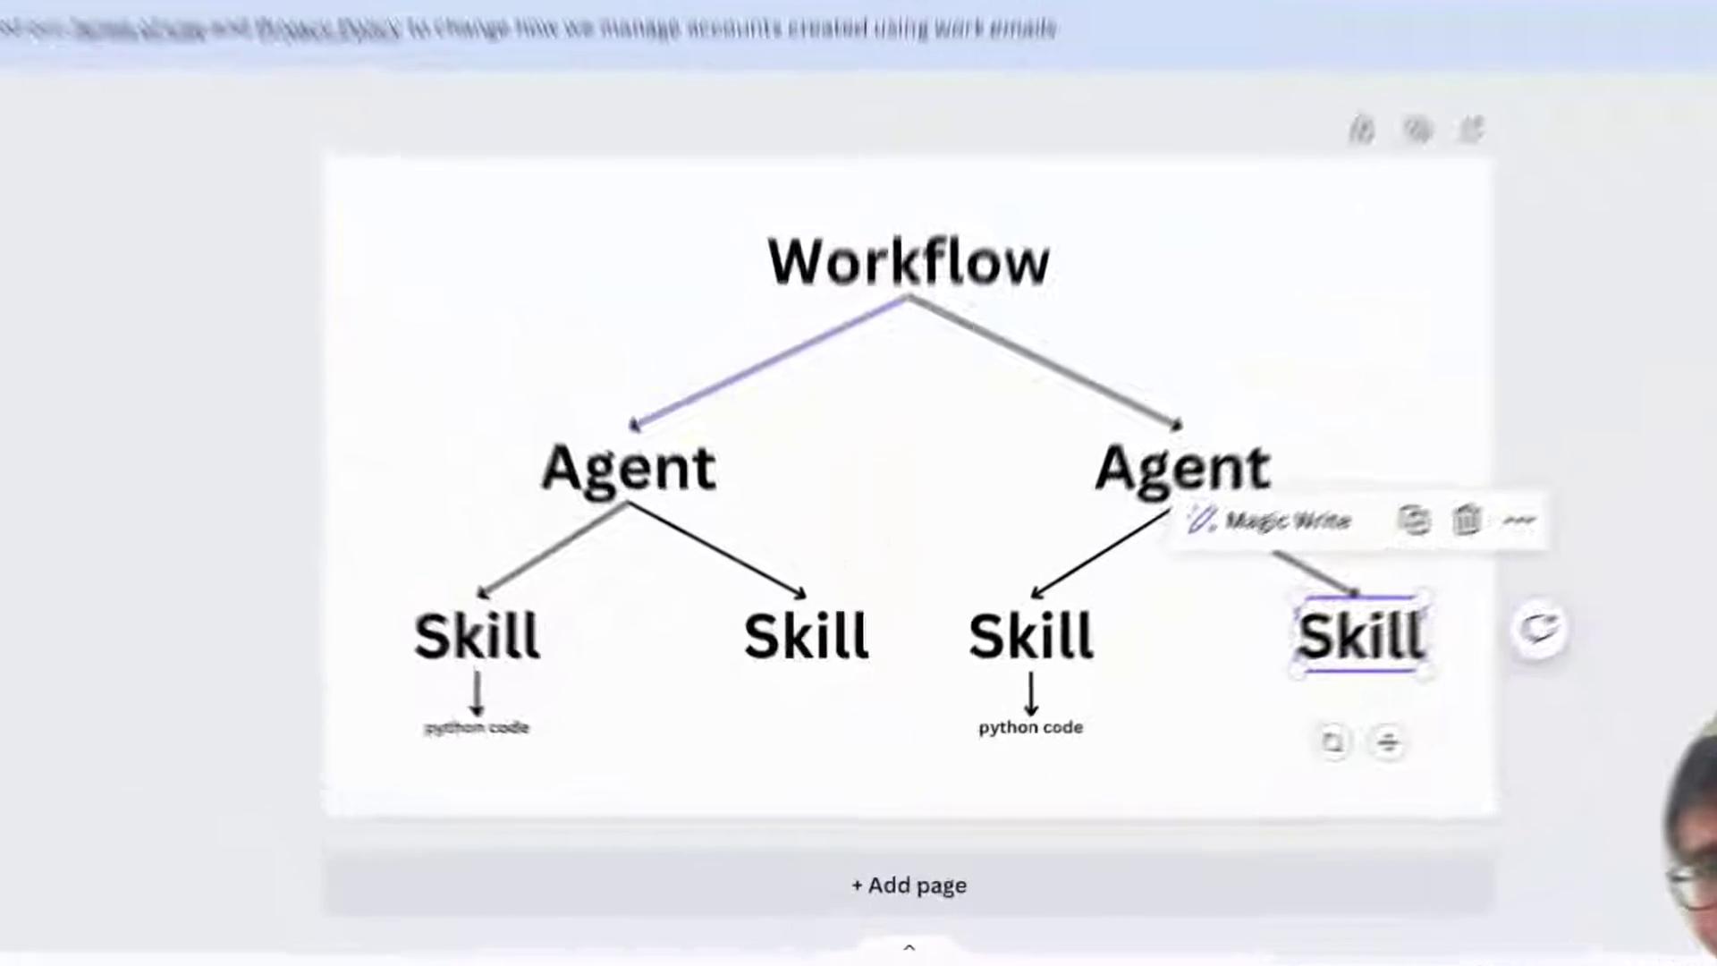
{"action": "key", "text": "Escape"}
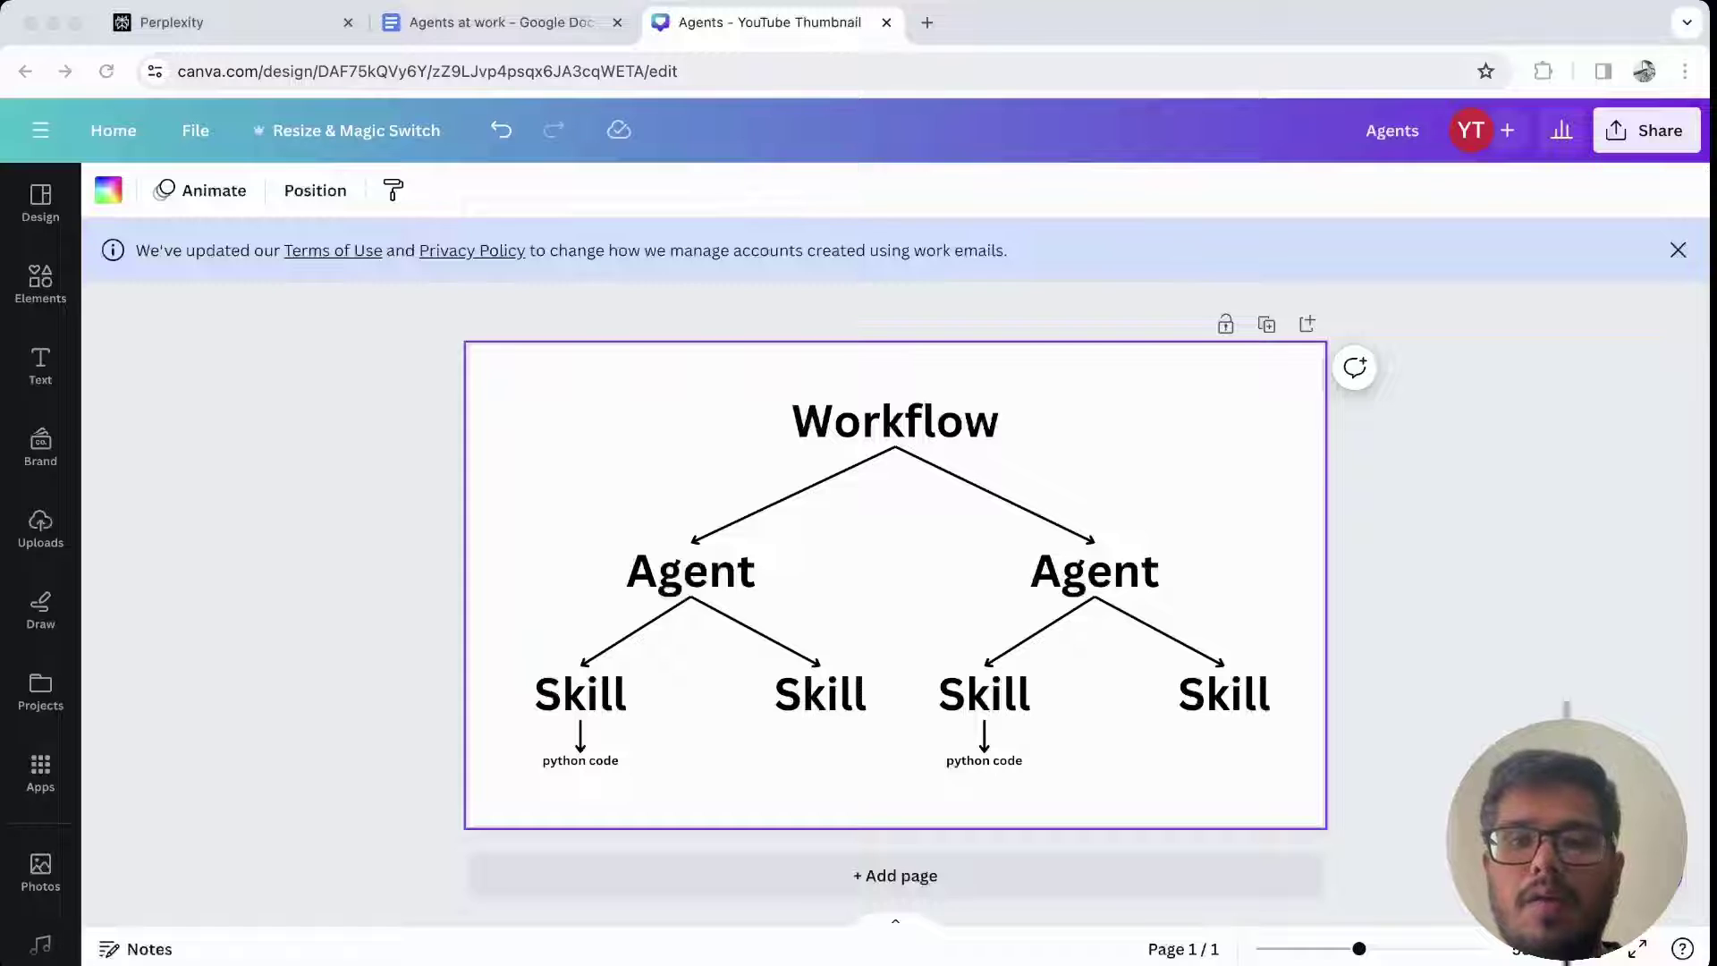
Leave the Canva diagram for the Perplexity library tab.
{"action": "left_click", "coordinate": [230, 22]}
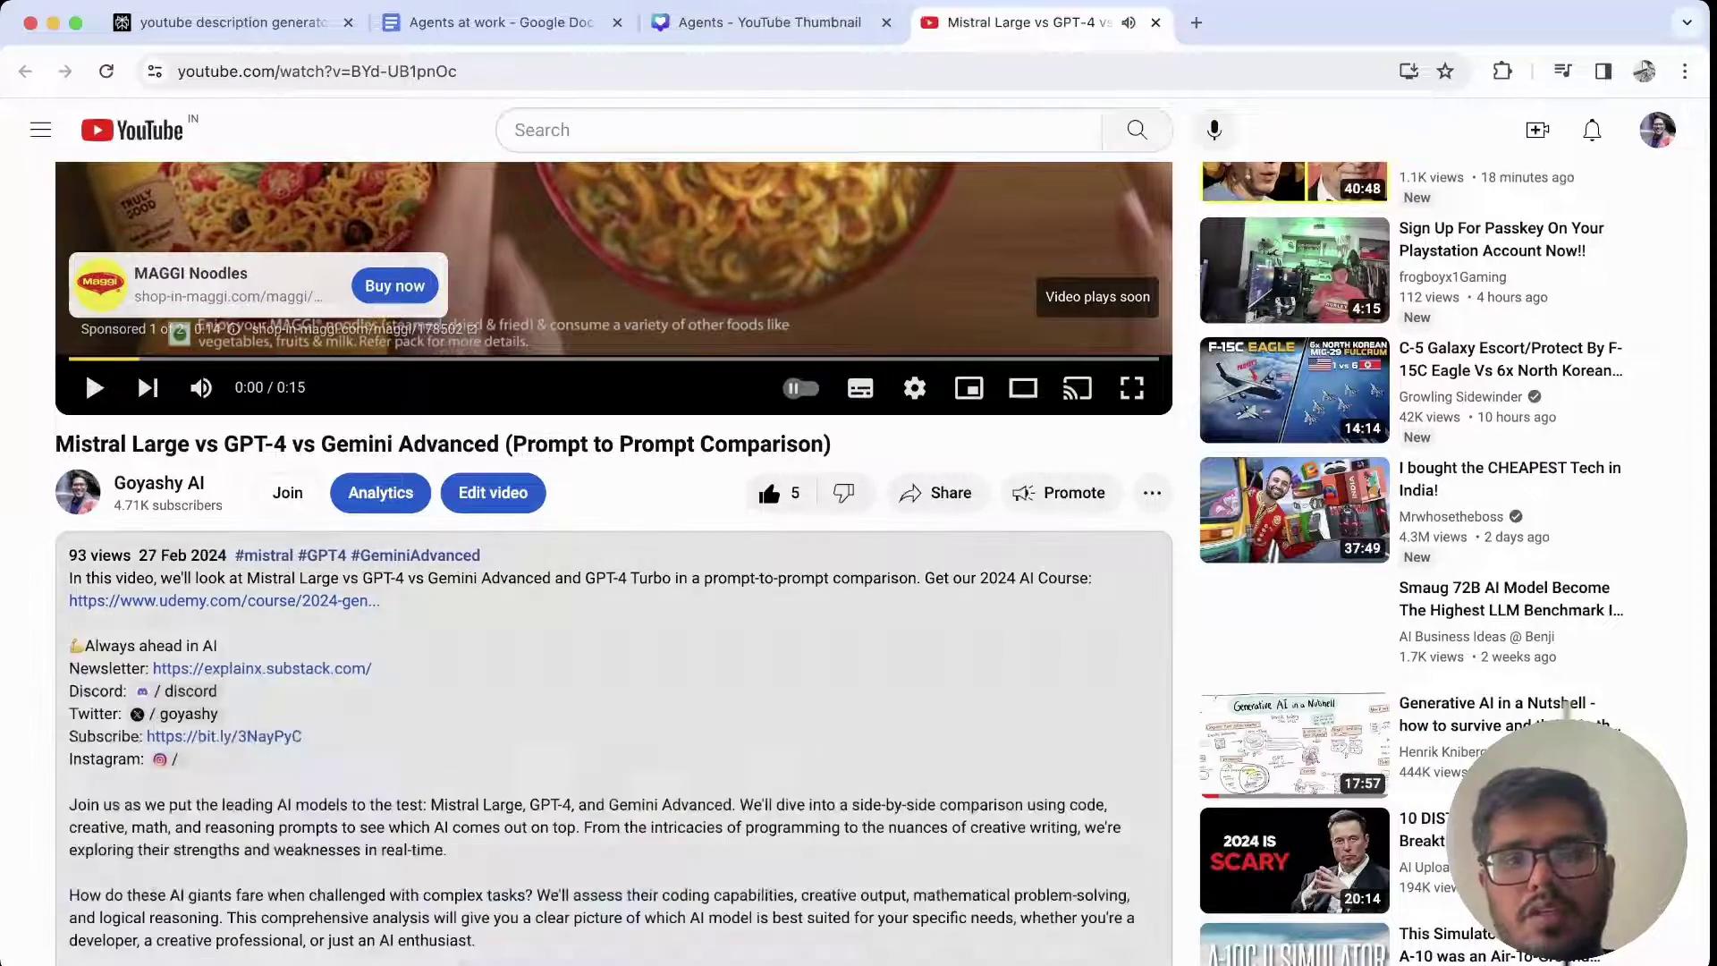
Read the Mistral Large video description, highlighting its lower part, then return to the youtube description generator collection.
{"action": "scroll", "coordinate": [614, 564], "scroll_direction": "down", "scroll_amount": 8}
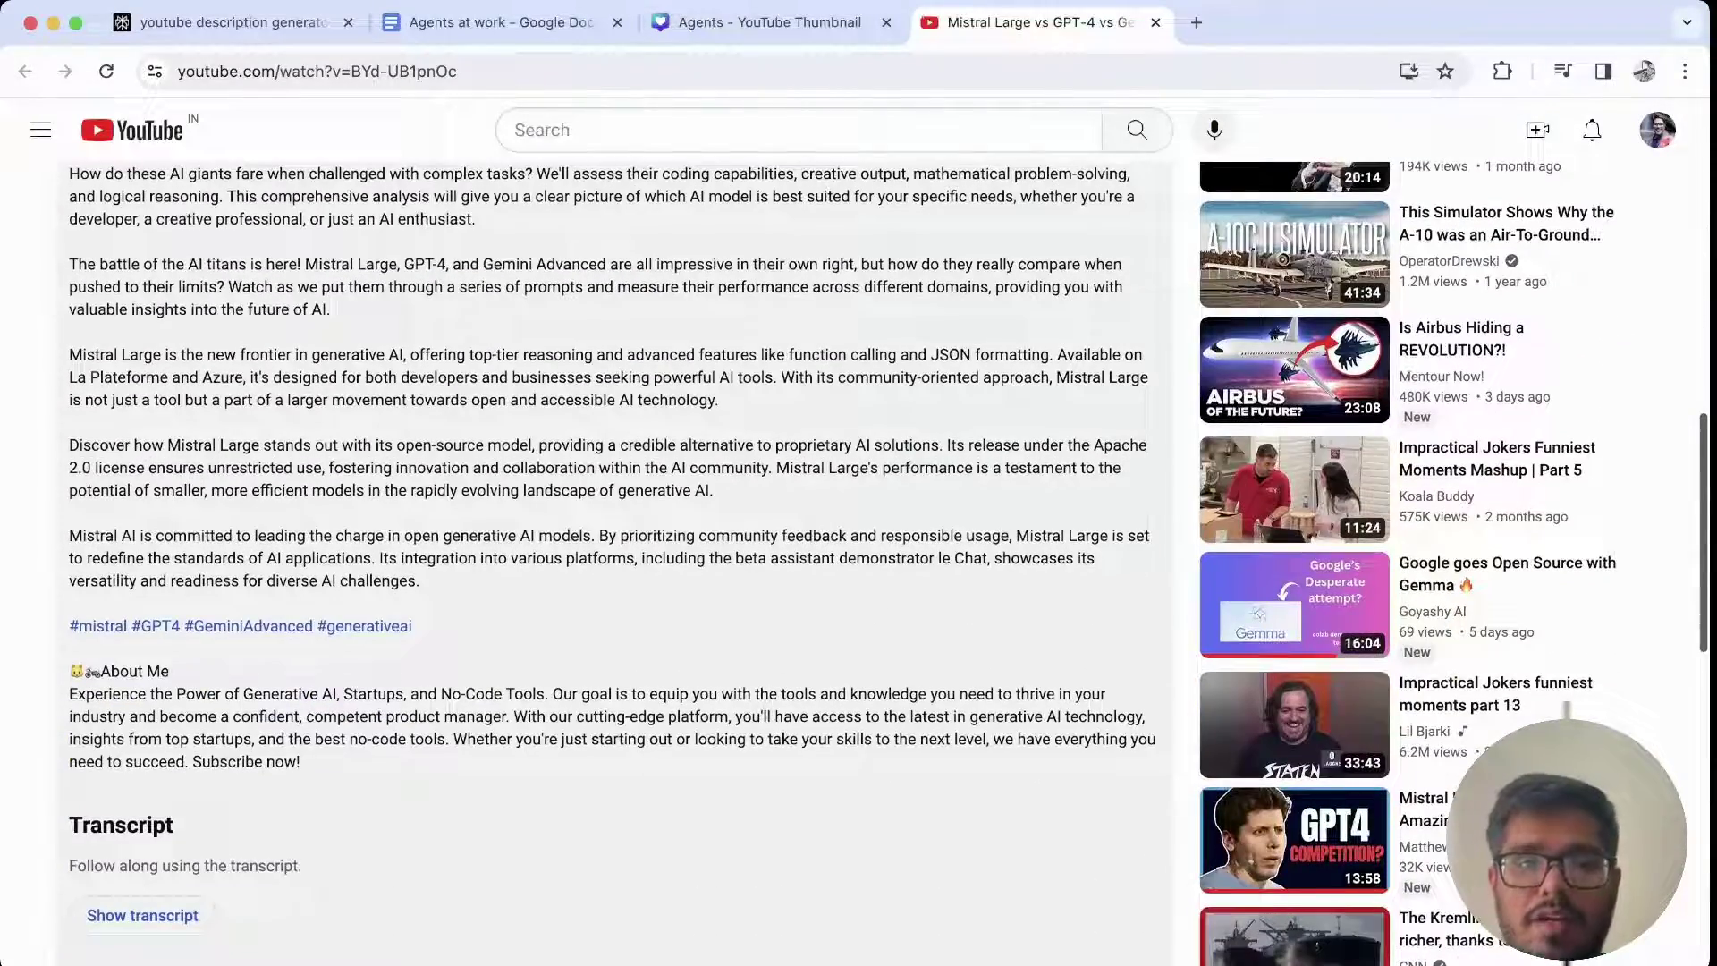
{"action": "left_click_drag", "start_coordinate": [301, 761], "coordinate": [69, 515]}
{"action": "scroll", "coordinate": [70, 534], "scroll_direction": "up", "scroll_amount": 7}
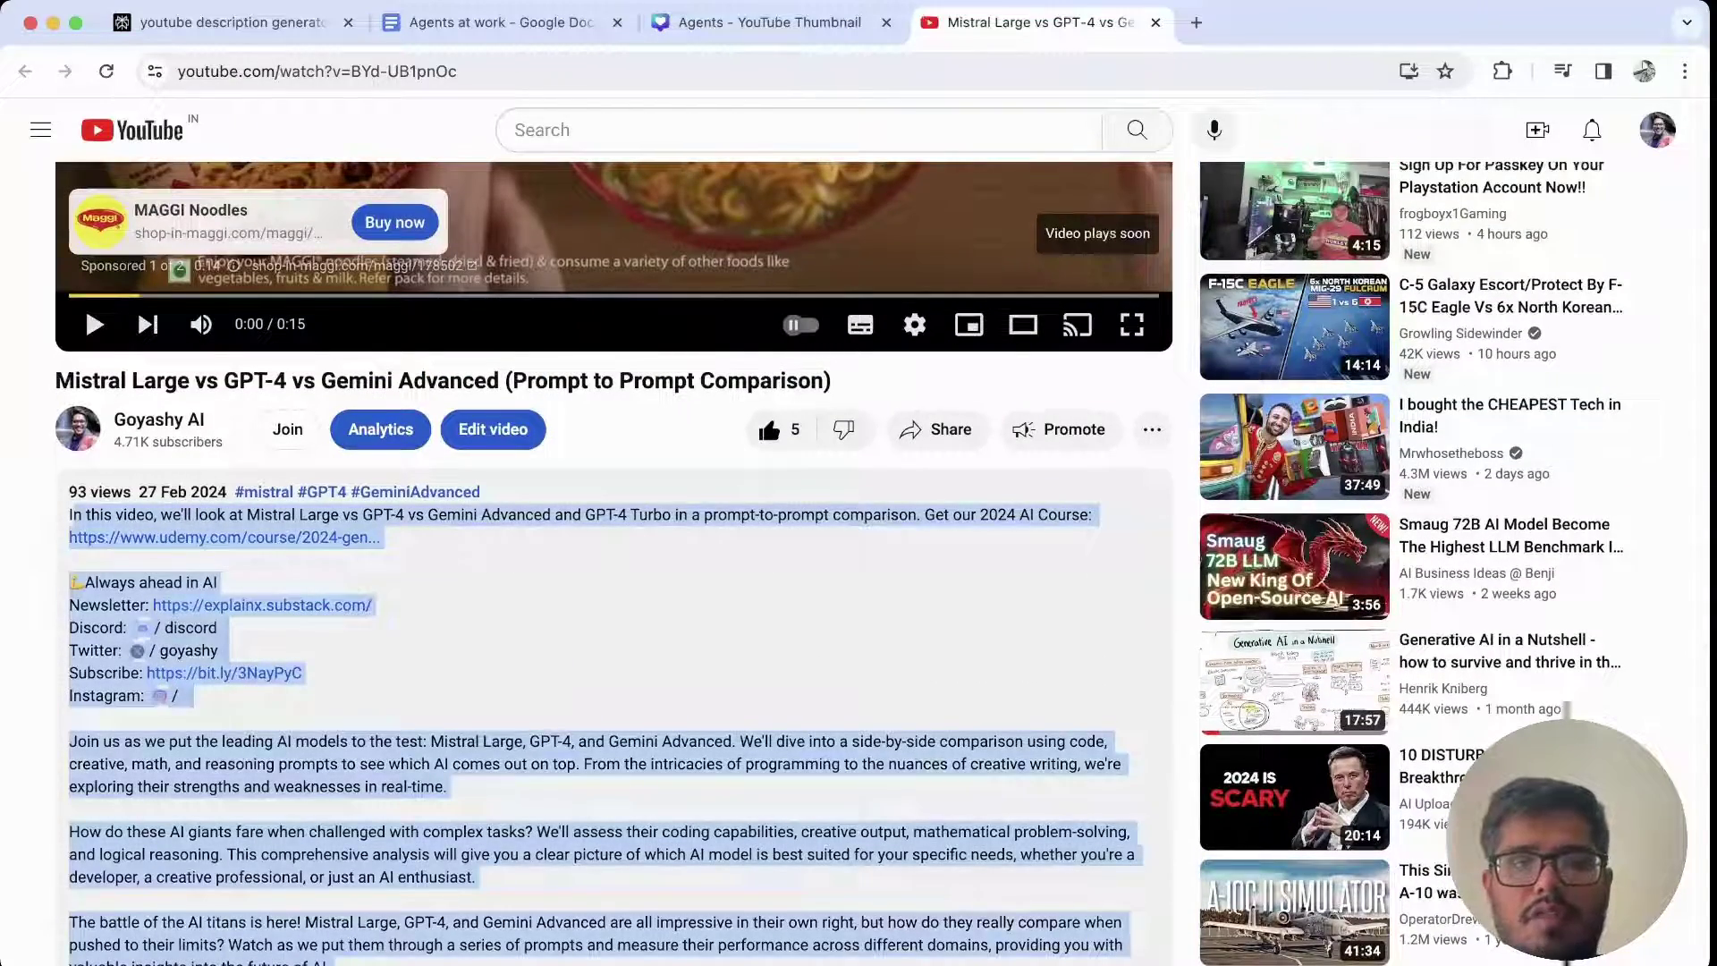
{"action": "scroll", "coordinate": [70, 515], "scroll_direction": "down", "scroll_amount": 2}
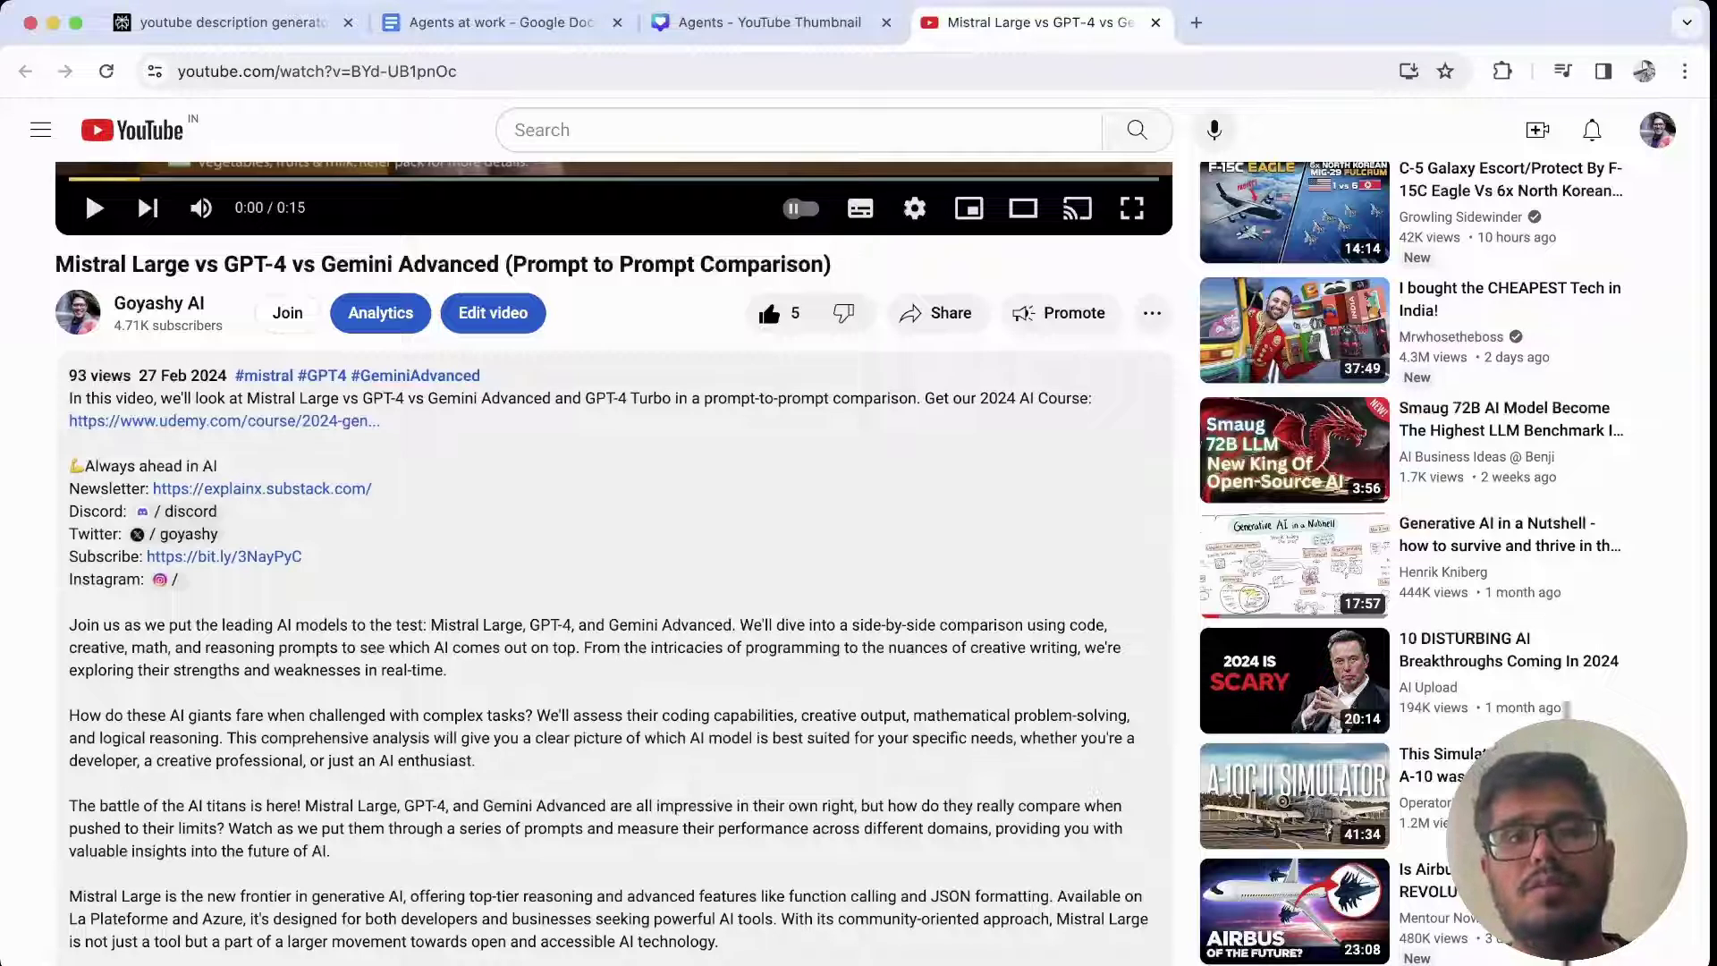
{"action": "key", "text": "super+1"}
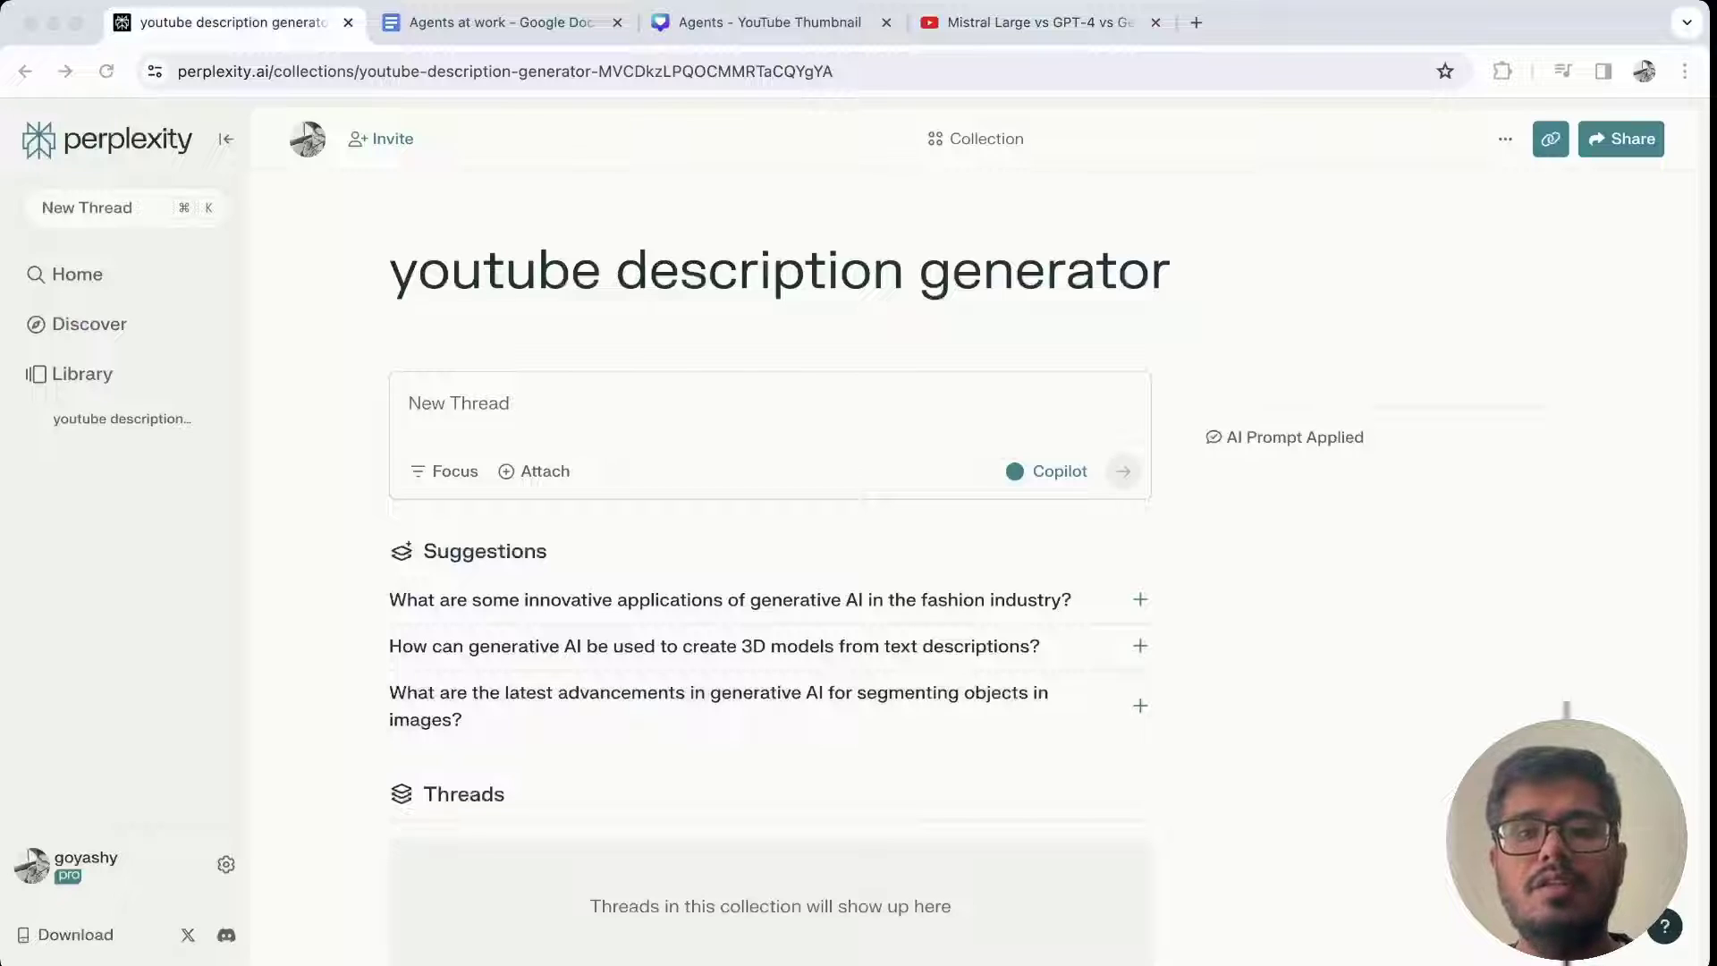
Ask the youtube description generator collection for 'perplexity ai agents'.
{"action": "type", "text": "perplexity ai agents"}
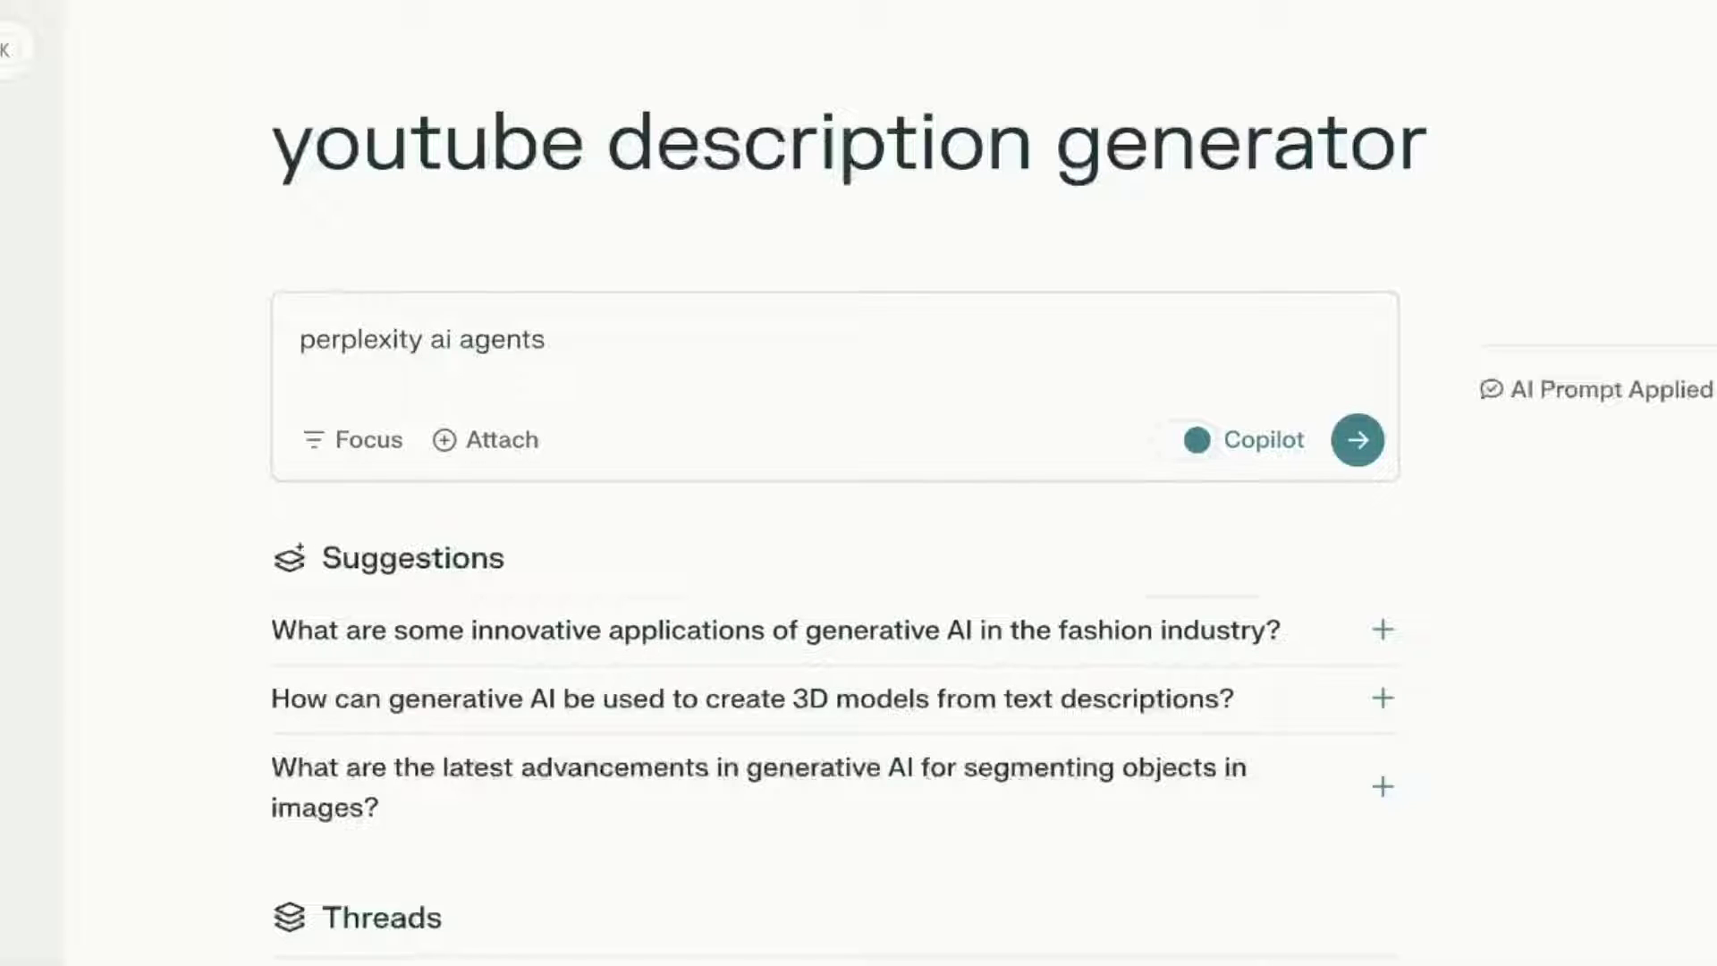
{"action": "key", "text": "Return"}
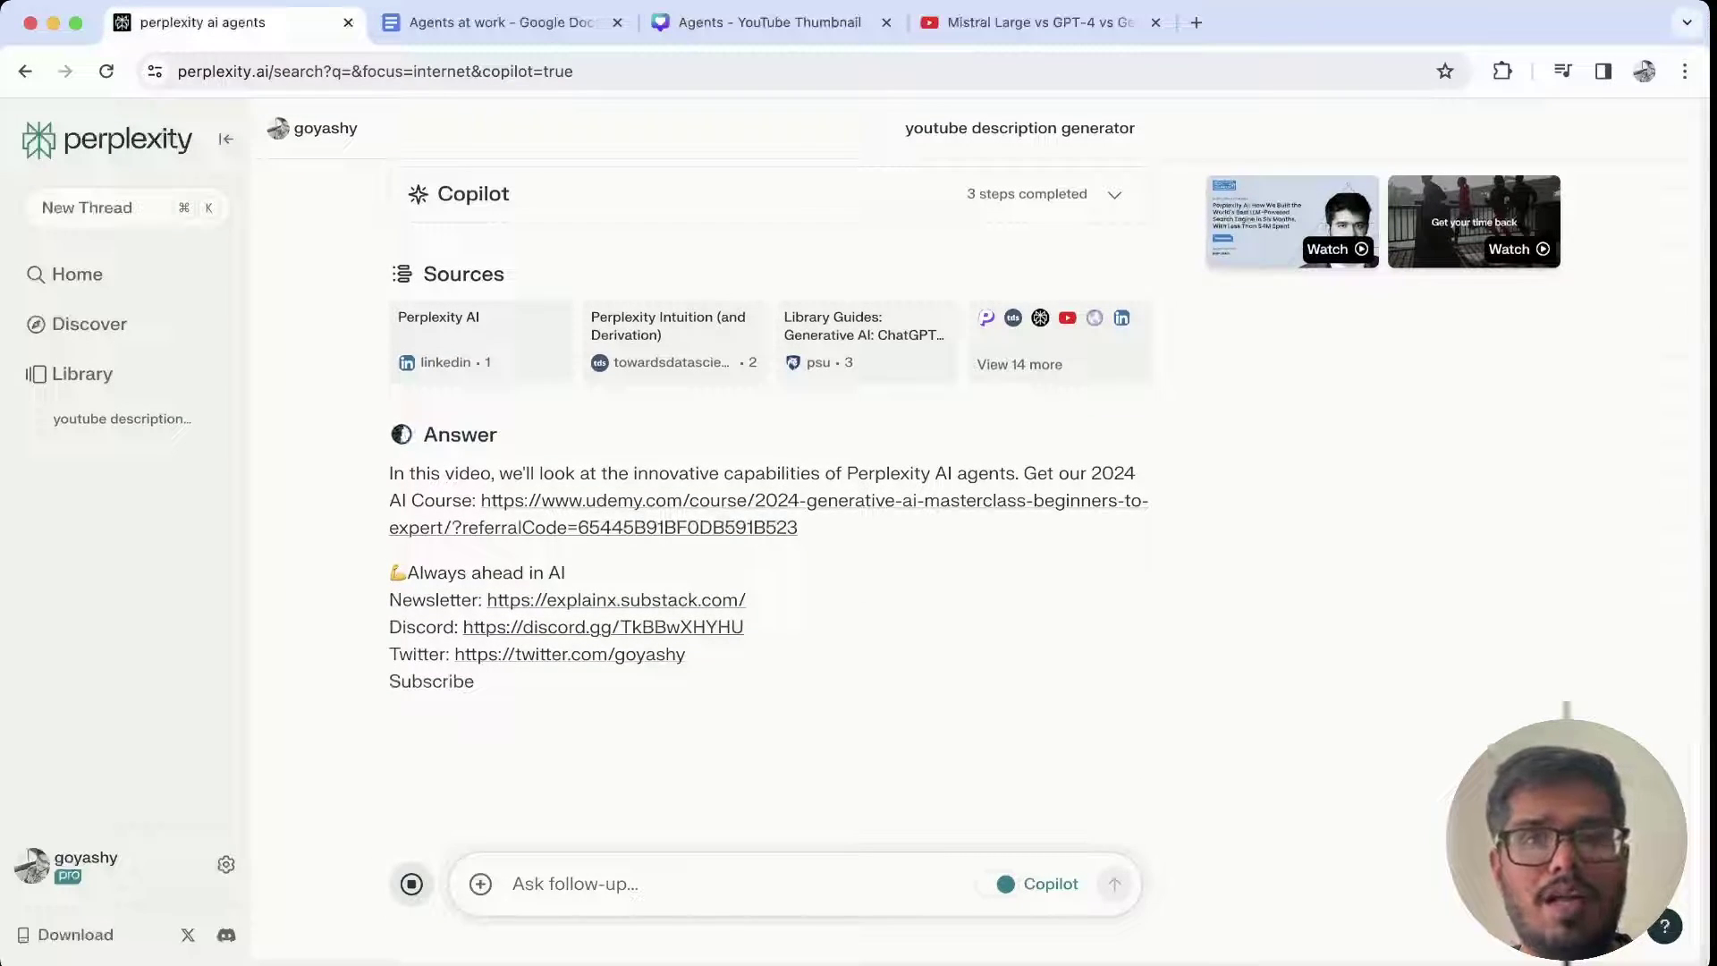
{"action": "key", "text": "ctrl+4"}
{"action": "scroll", "coordinate": [613, 564], "scroll_direction": "down", "scroll_amount": 1}
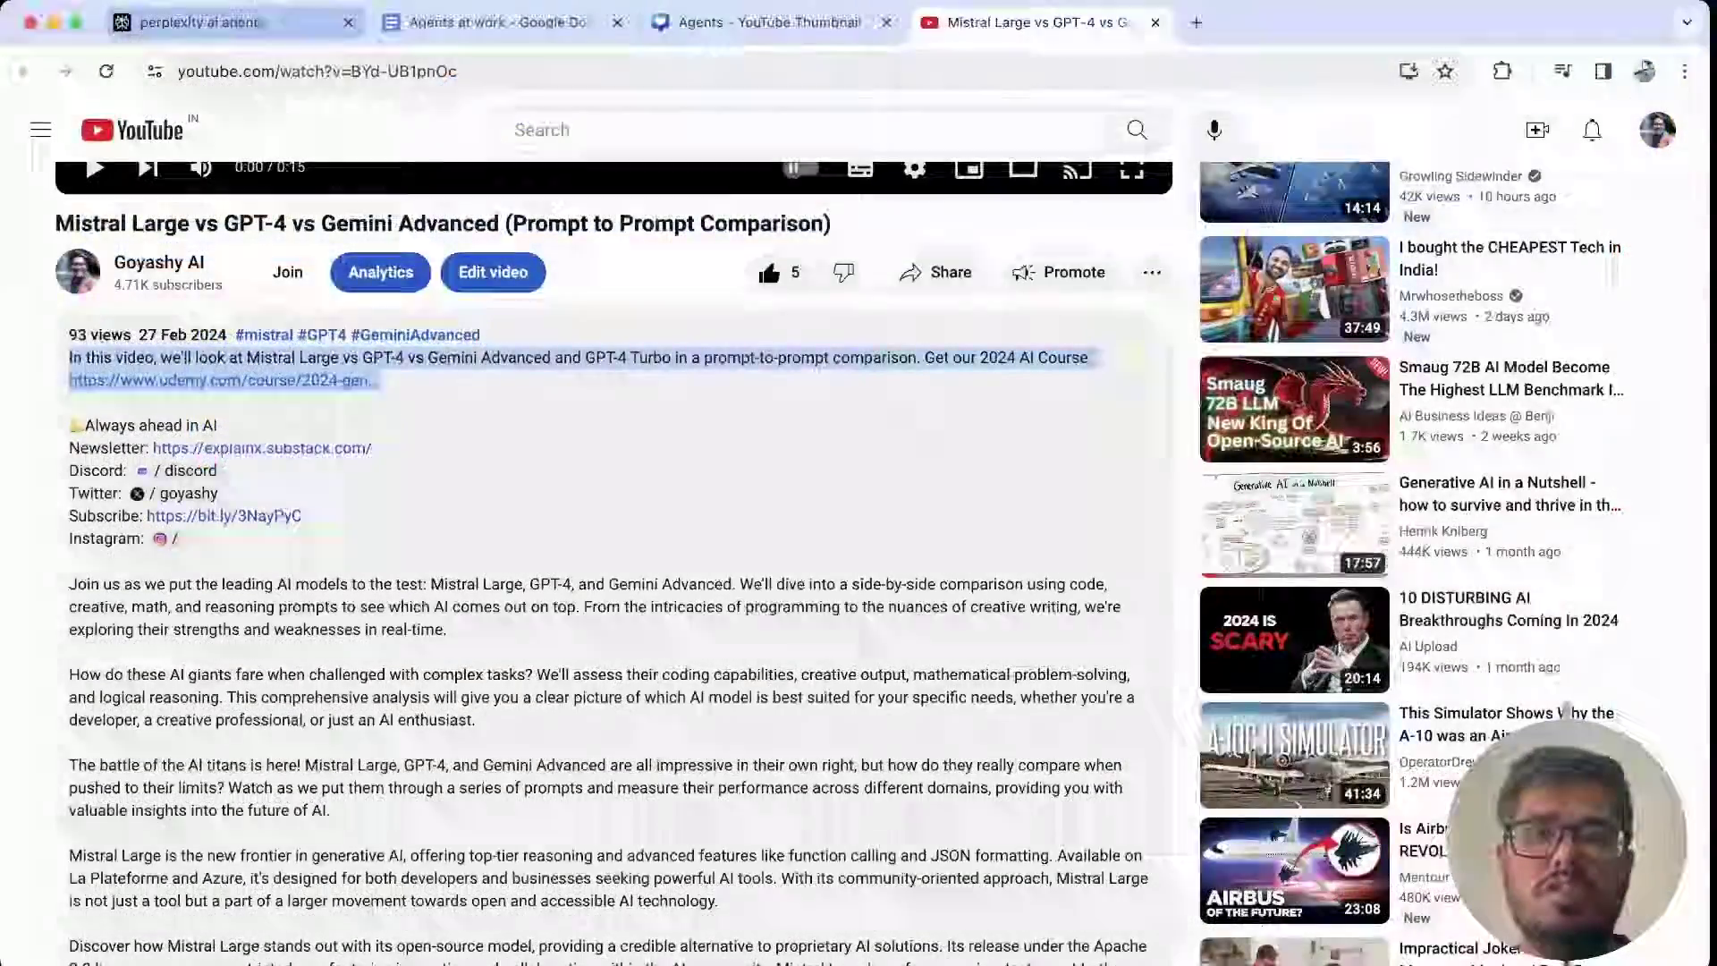
{"action": "left_click", "coordinate": [197, 20]}
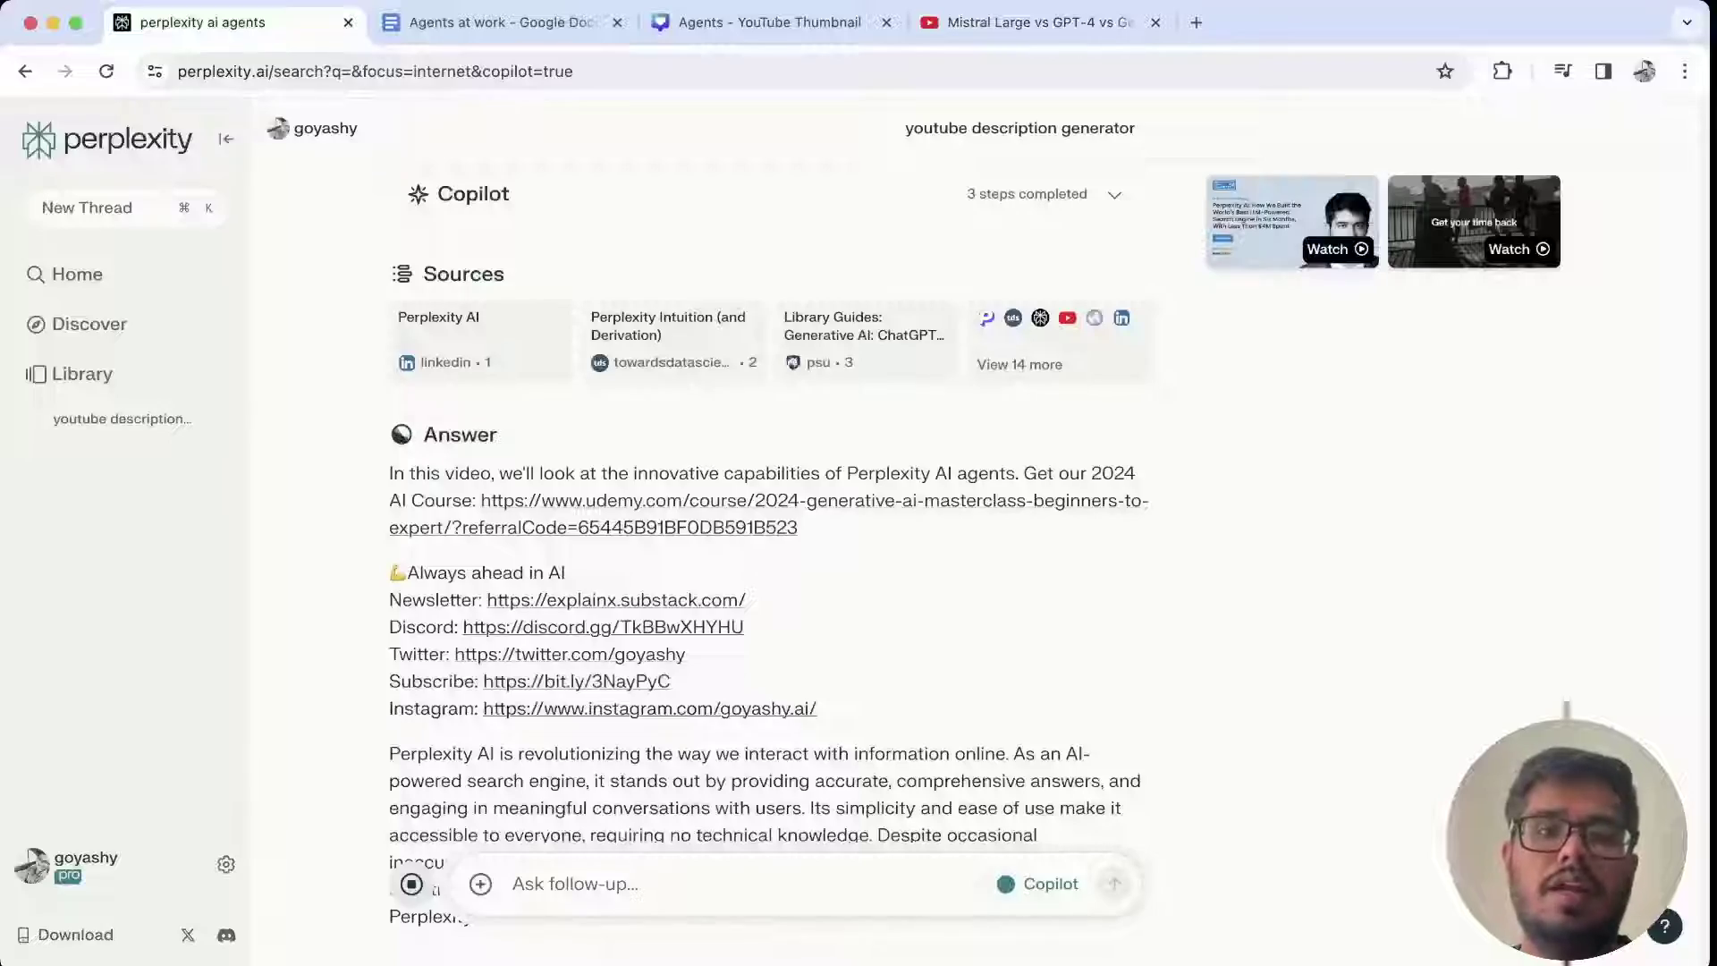
{"action": "key", "text": "super+4"}
{"action": "scroll", "coordinate": [617, 536], "scroll_direction": "down", "scroll_amount": 15}
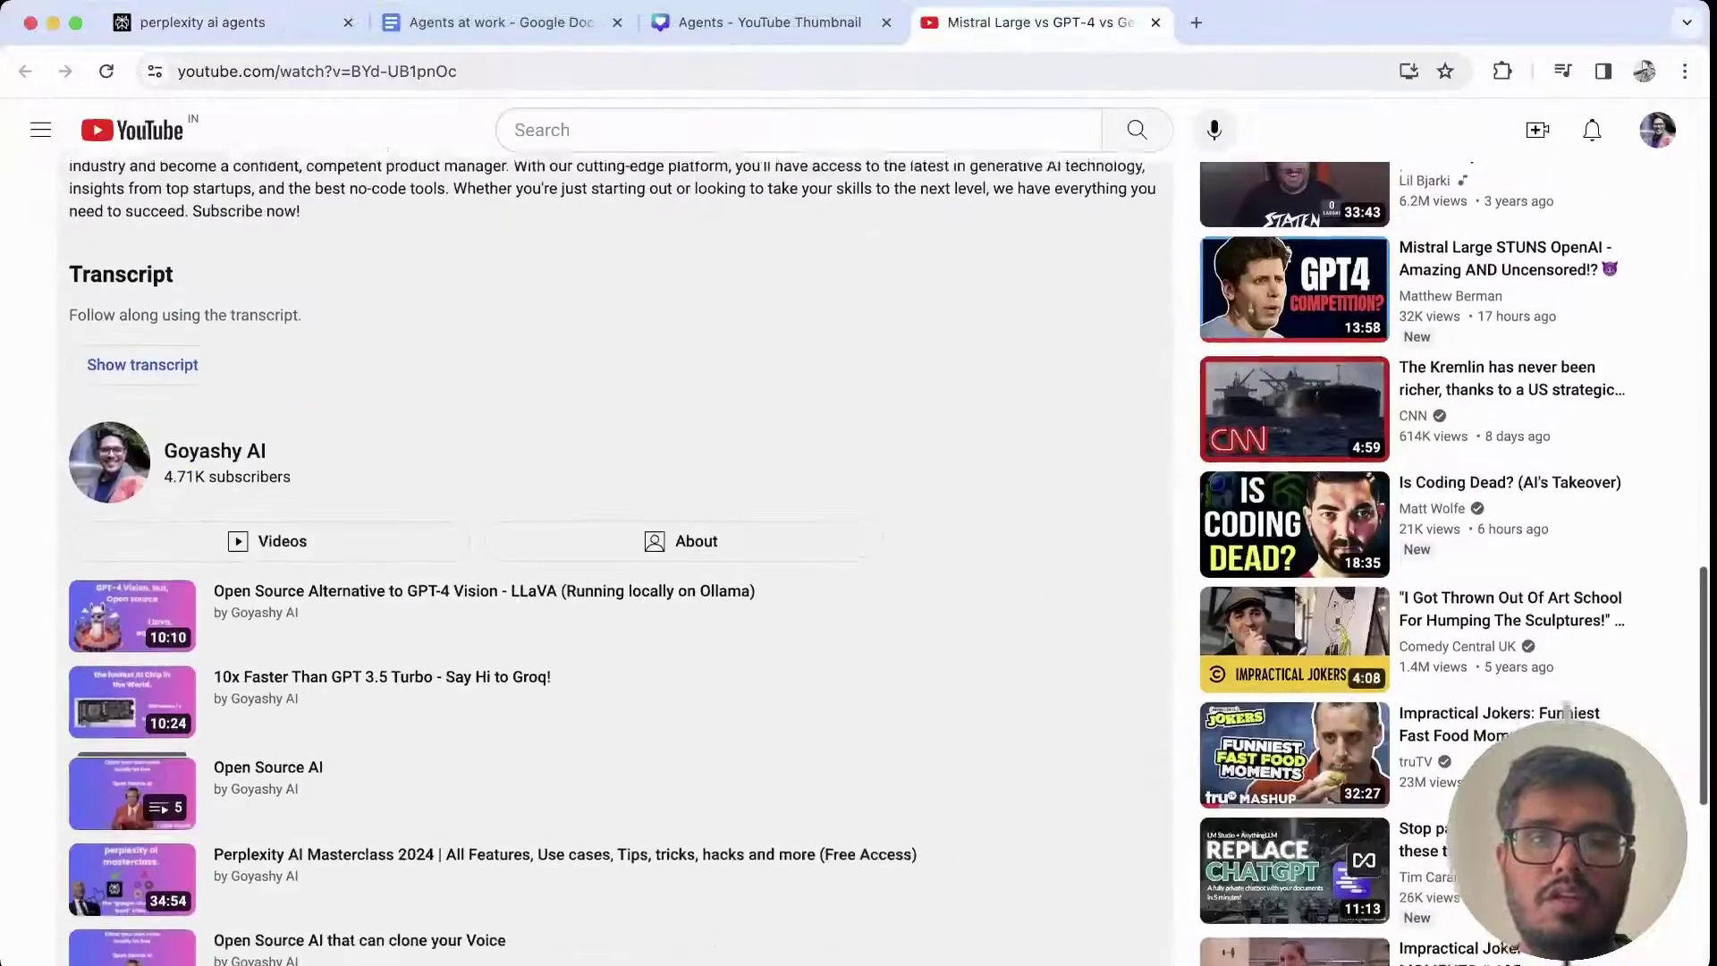
{"action": "scroll", "coordinate": [617, 537], "scroll_direction": "up", "scroll_amount": 3}
{"action": "scroll", "coordinate": [1568, 712], "scroll_direction": "down", "scroll_amount": 8}
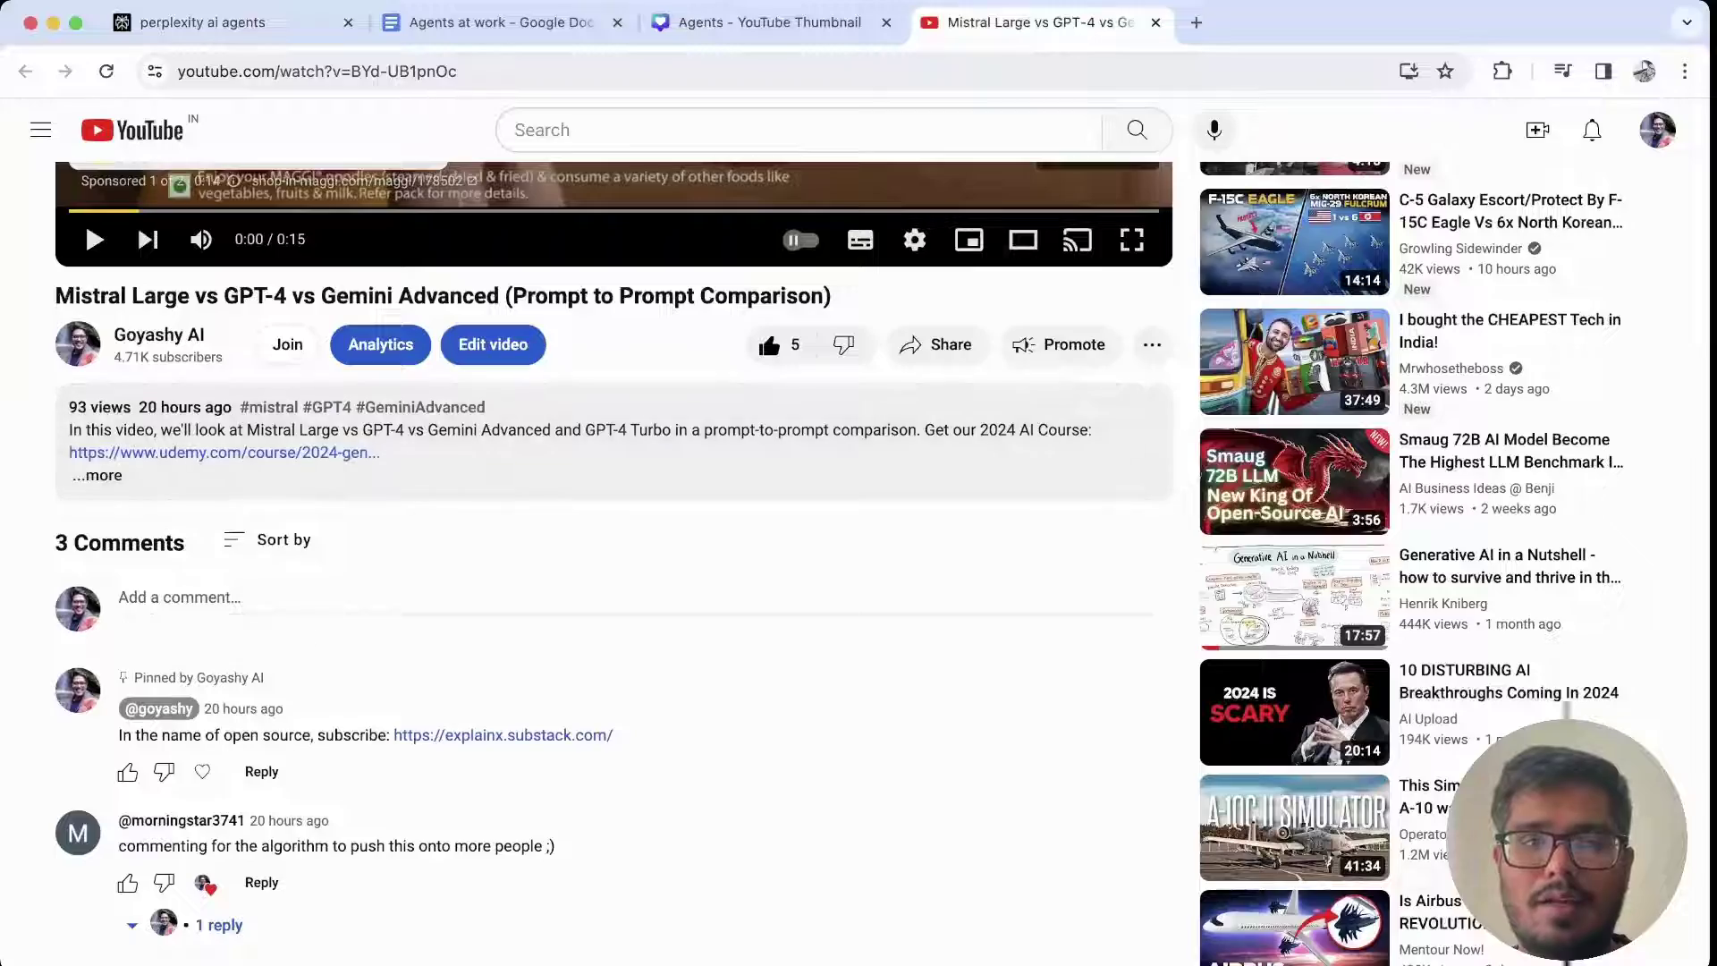
{"action": "left_click", "coordinate": [97, 475]}
{"action": "scroll", "coordinate": [617, 536], "scroll_direction": "down", "scroll_amount": 1}
{"action": "scroll", "coordinate": [618, 537], "scroll_direction": "down", "scroll_amount": 1}
{"action": "left_click_drag", "start_coordinate": [69, 504], "coordinate": [282, 684]}
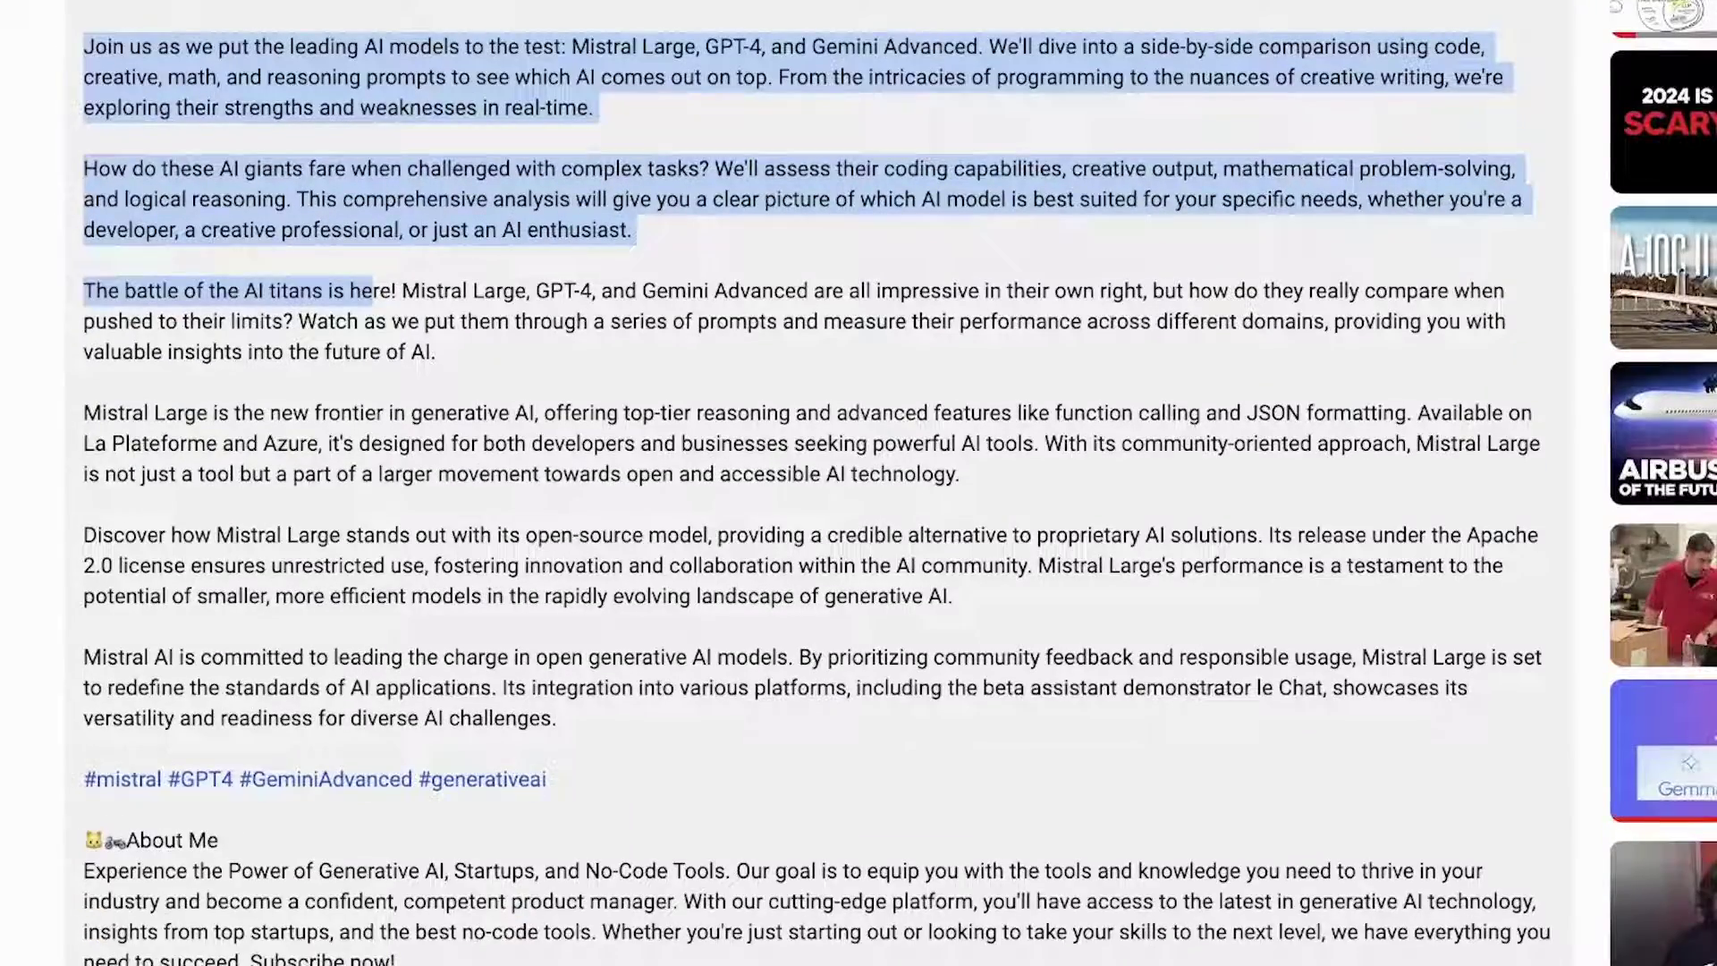
{"action": "scroll", "coordinate": [859, 483], "scroll_direction": "down", "scroll_amount": 3}
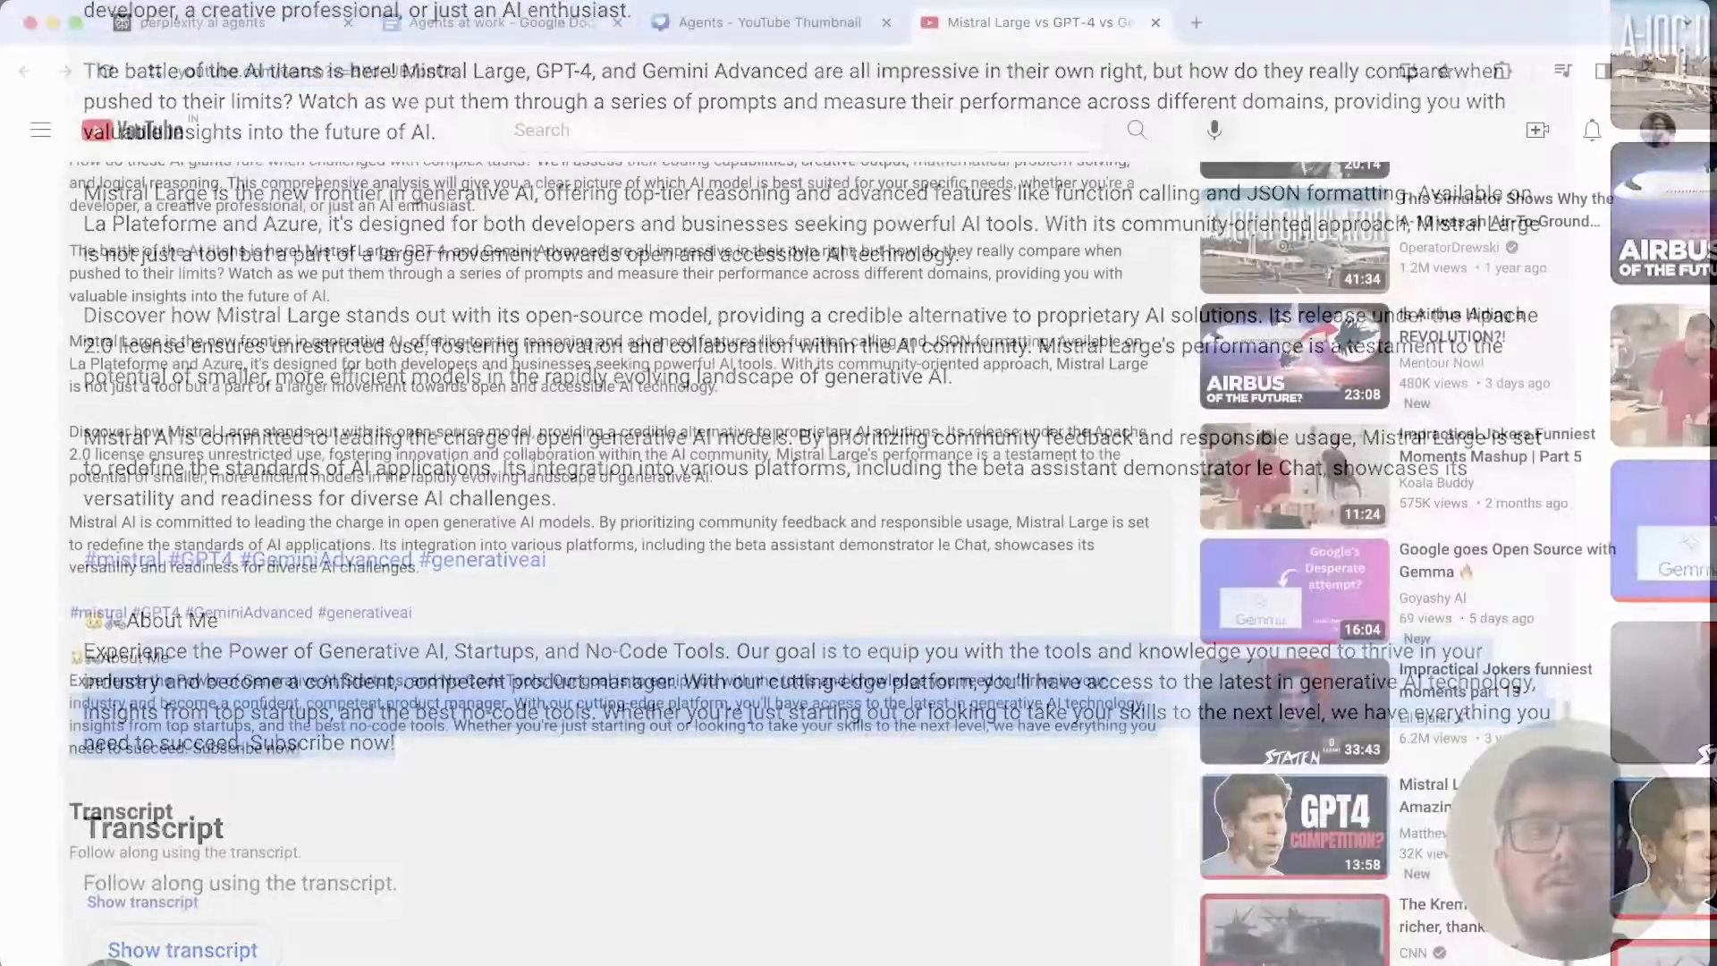
{"action": "key", "text": "super+1"}
{"action": "scroll", "coordinate": [769, 537], "scroll_direction": "down", "scroll_amount": 2}
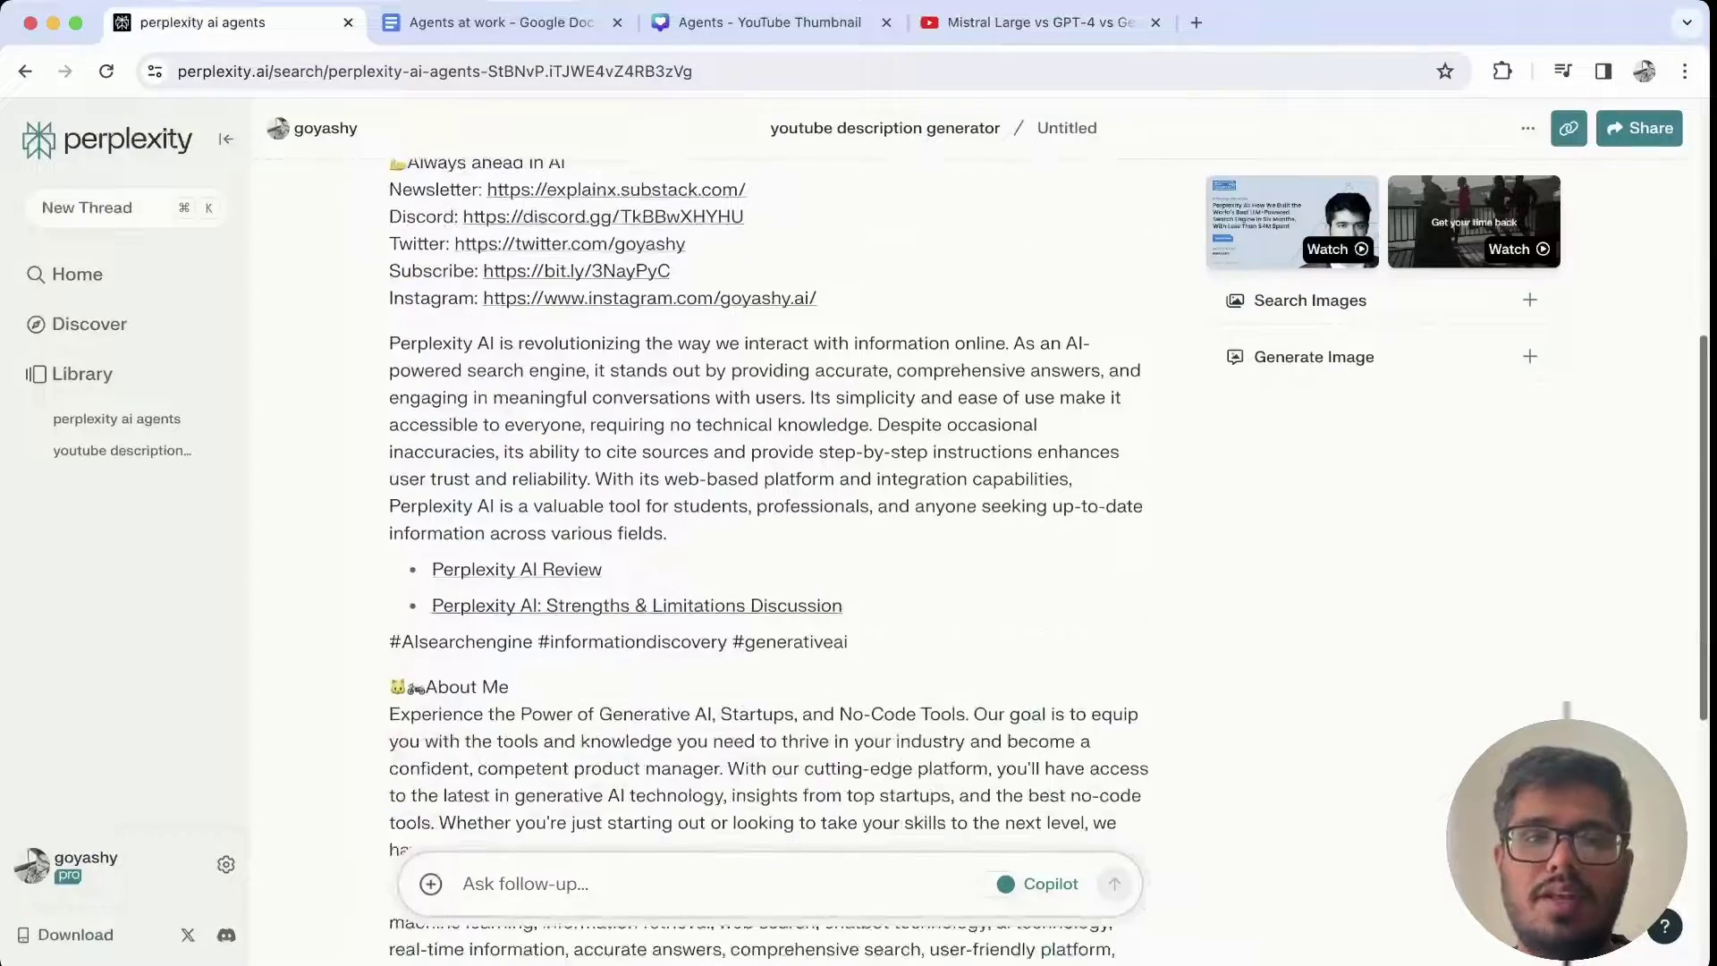
{"action": "scroll", "coordinate": [769, 537], "scroll_direction": "up", "scroll_amount": 4}
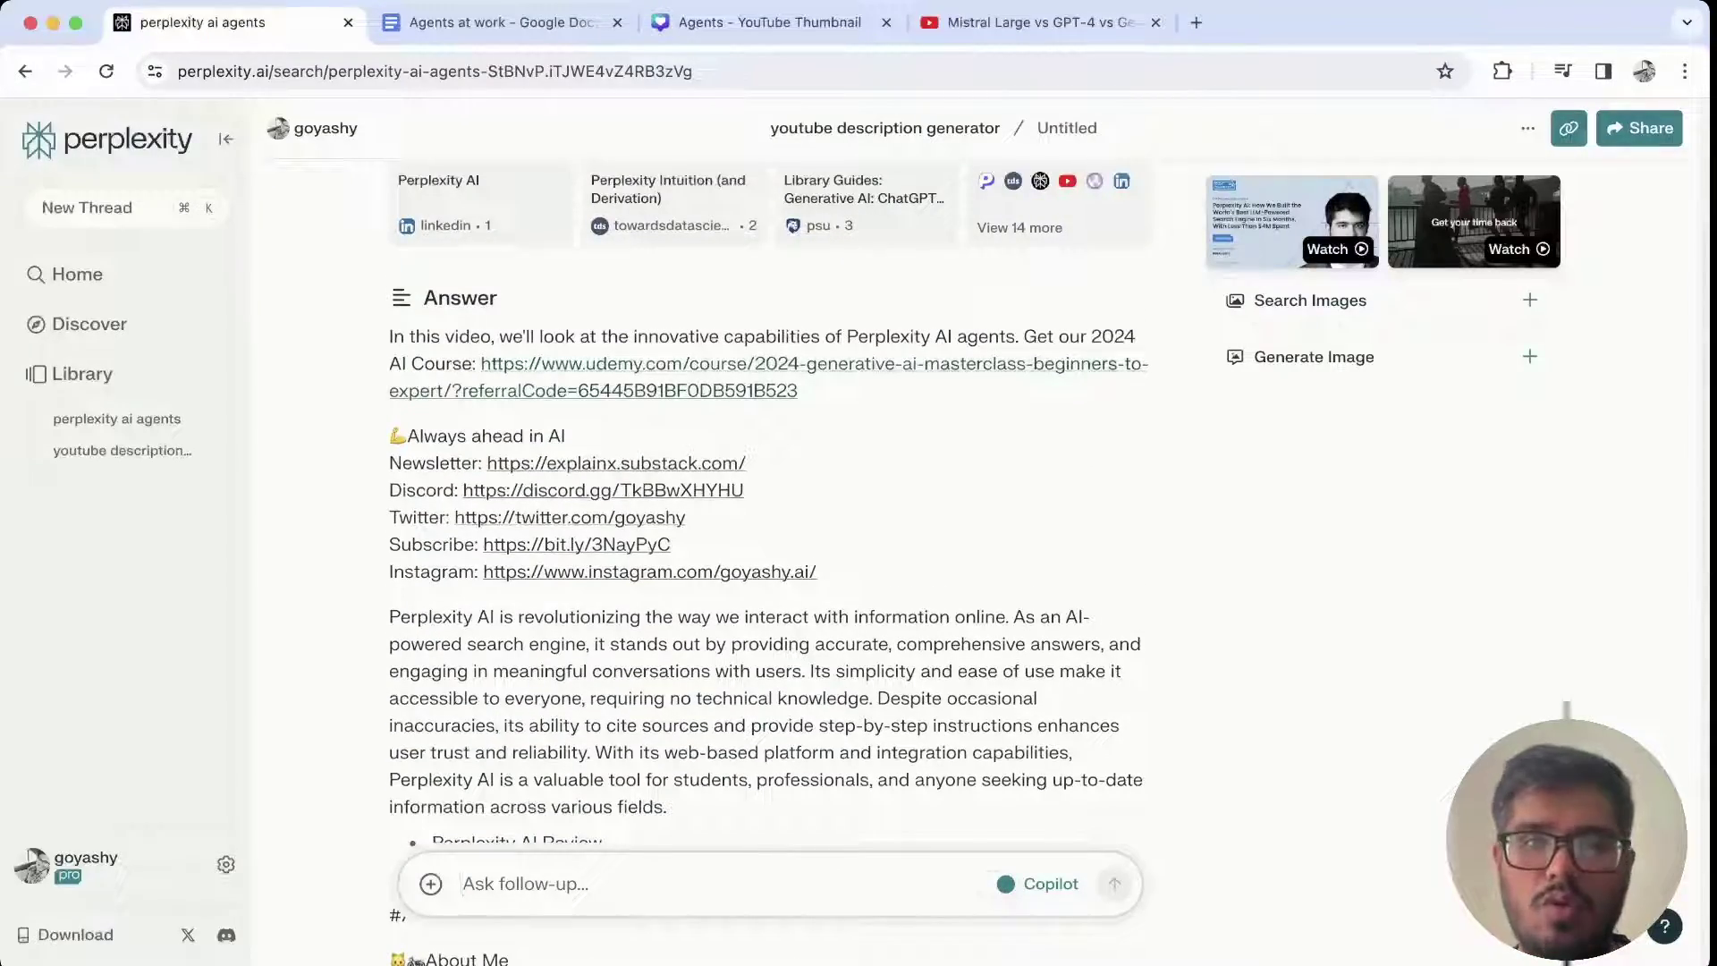
{"action": "left_click_drag", "start_coordinate": [389, 337], "coordinate": [957, 337]}
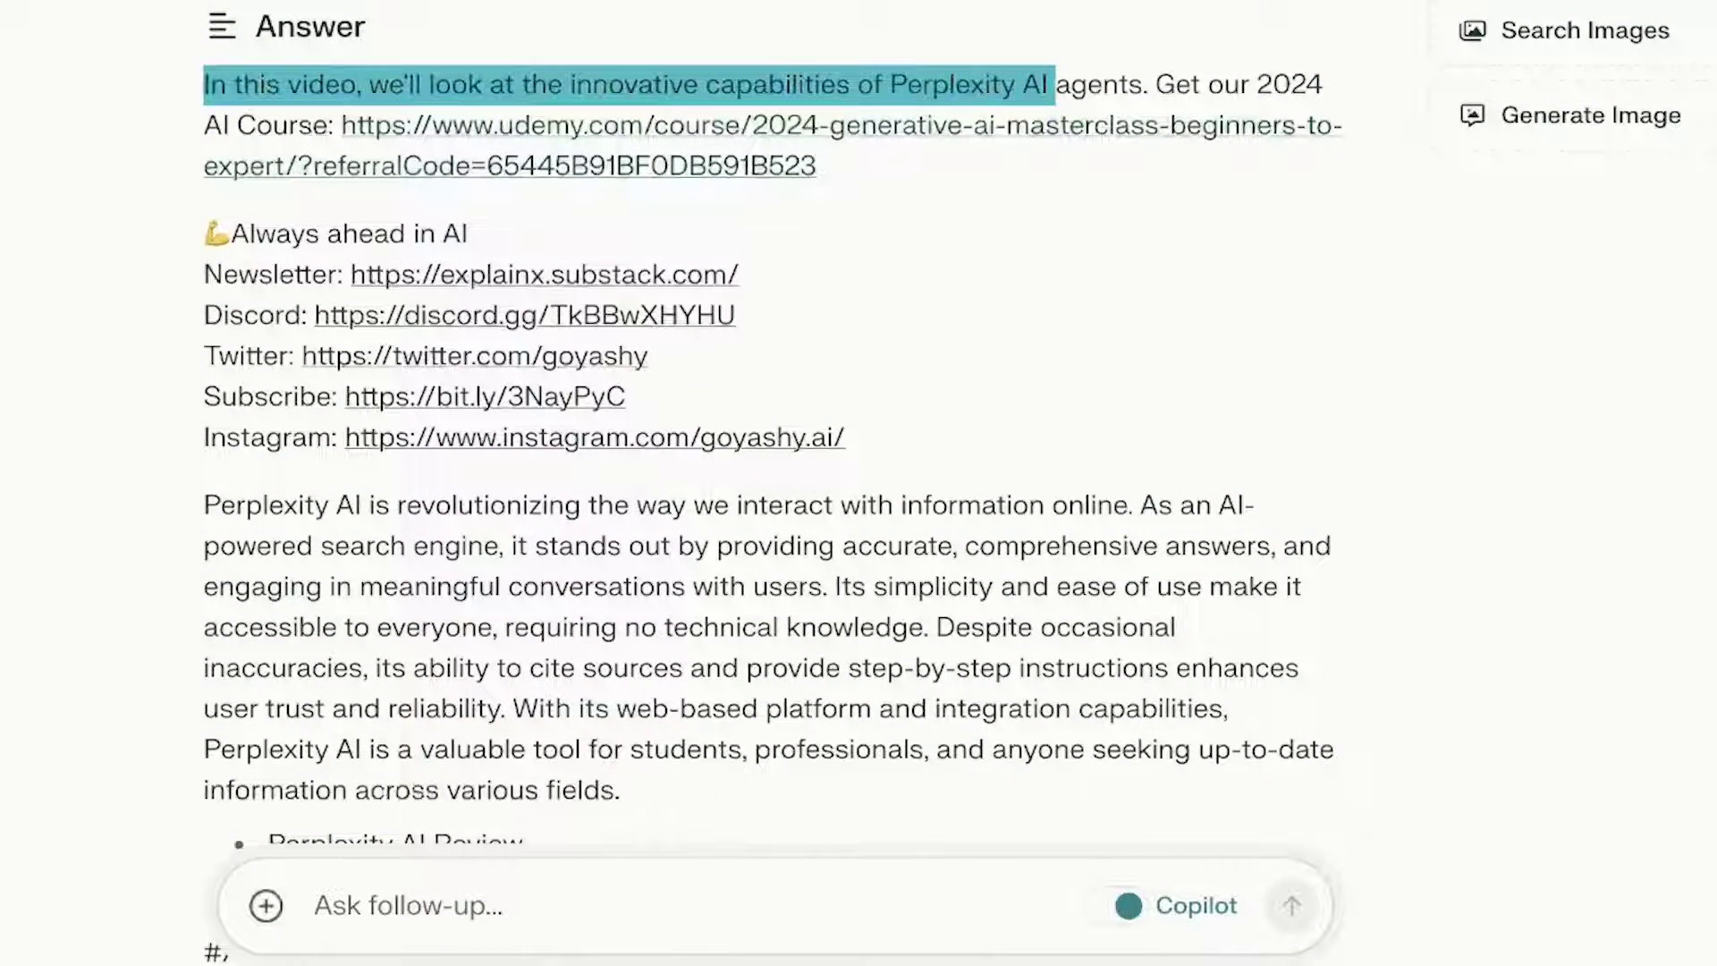
{"action": "left_click_drag", "start_coordinate": [1055, 85], "coordinate": [816, 166]}
{"action": "scroll", "coordinate": [769, 492], "scroll_direction": "down", "scroll_amount": 1}
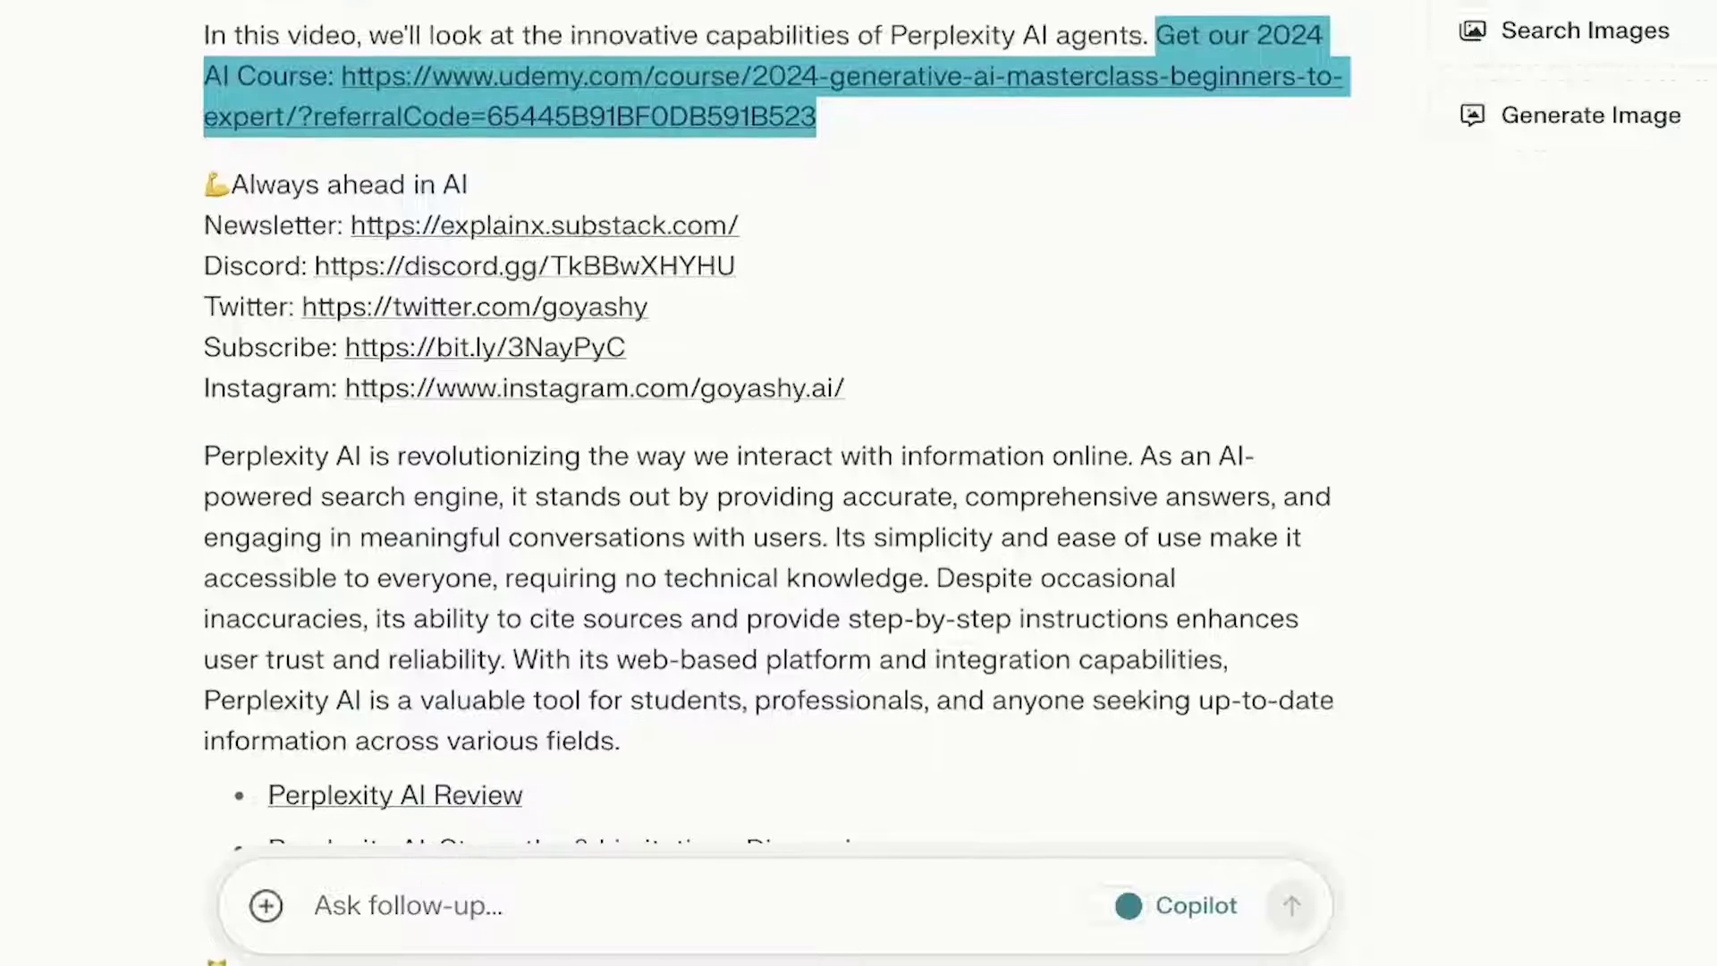
{"action": "left_click_drag", "start_coordinate": [844, 388], "coordinate": [204, 122]}
{"action": "scroll", "coordinate": [204, 122], "scroll_direction": "down", "scroll_amount": 1}
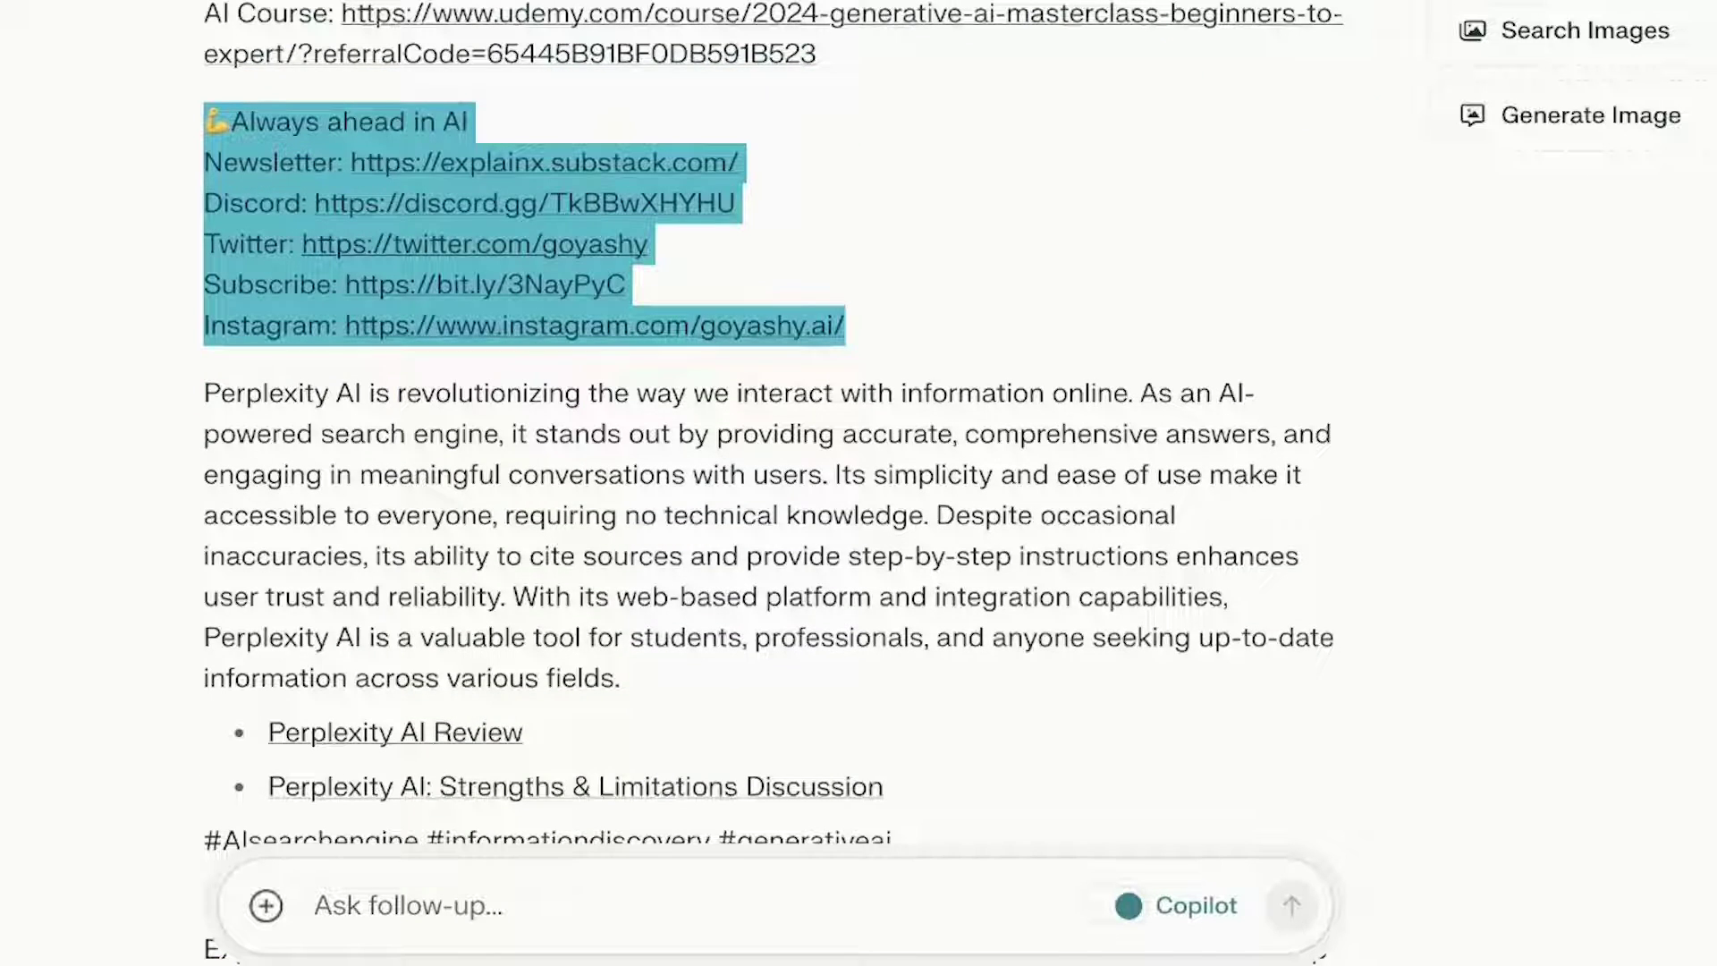
{"action": "scroll", "coordinate": [769, 483], "scroll_direction": "down", "scroll_amount": 1}
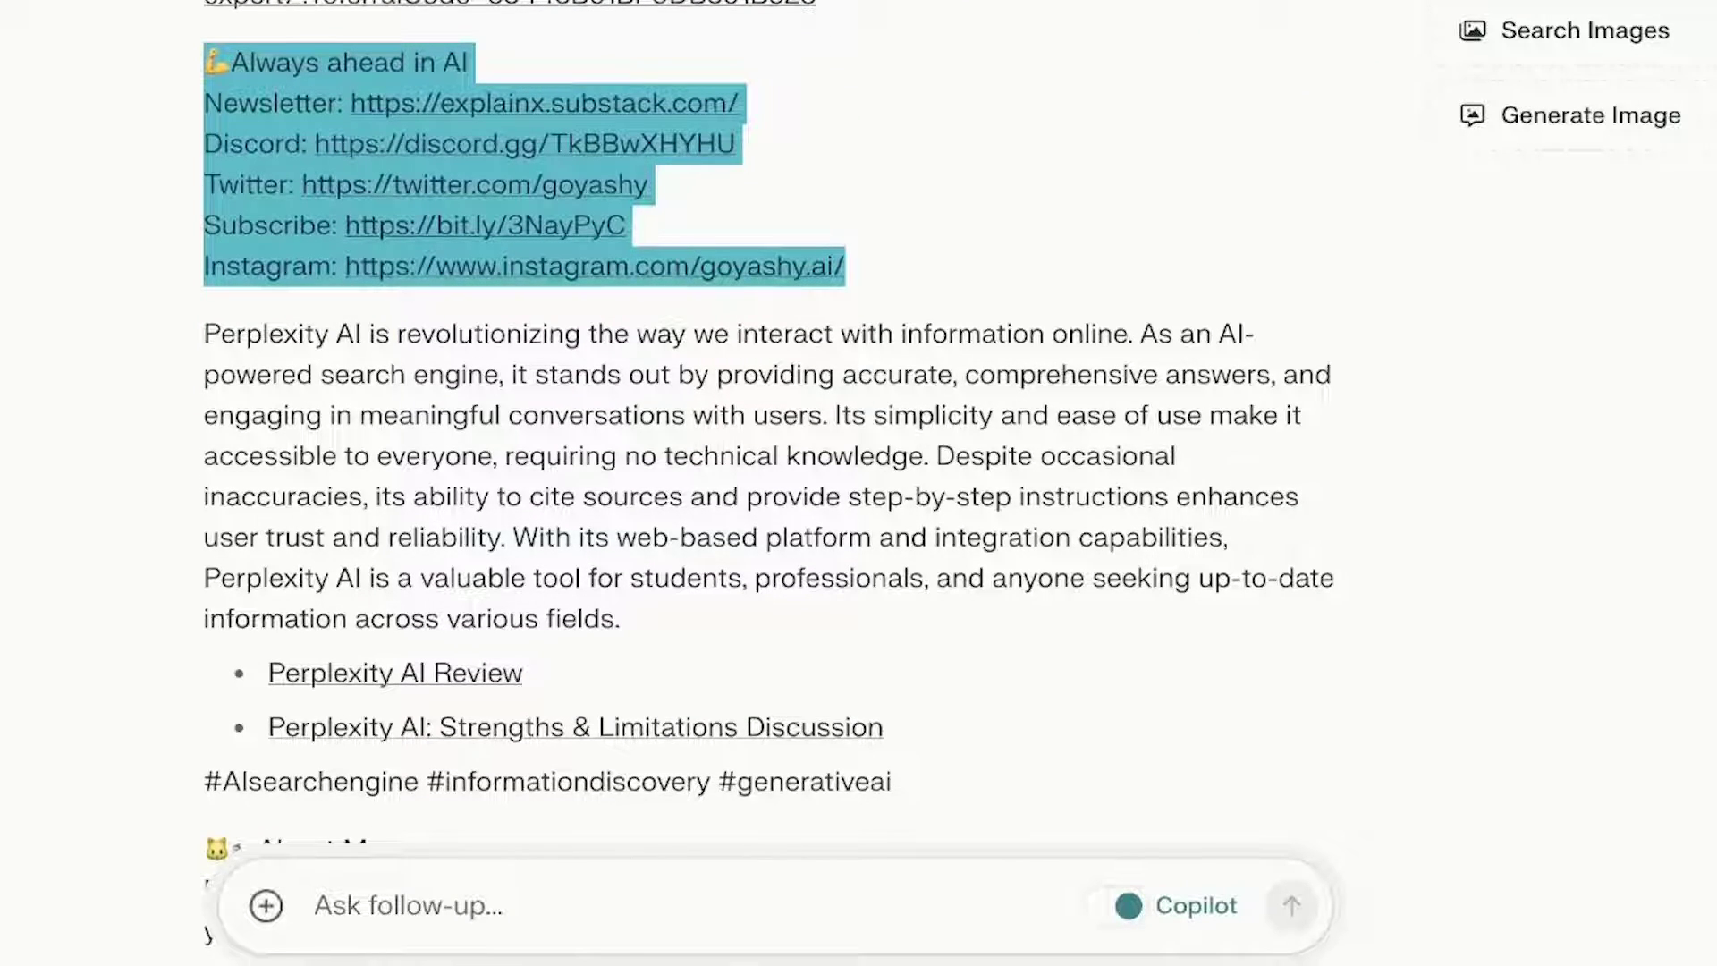
{"action": "scroll", "coordinate": [769, 483], "scroll_direction": "down", "scroll_amount": 5}
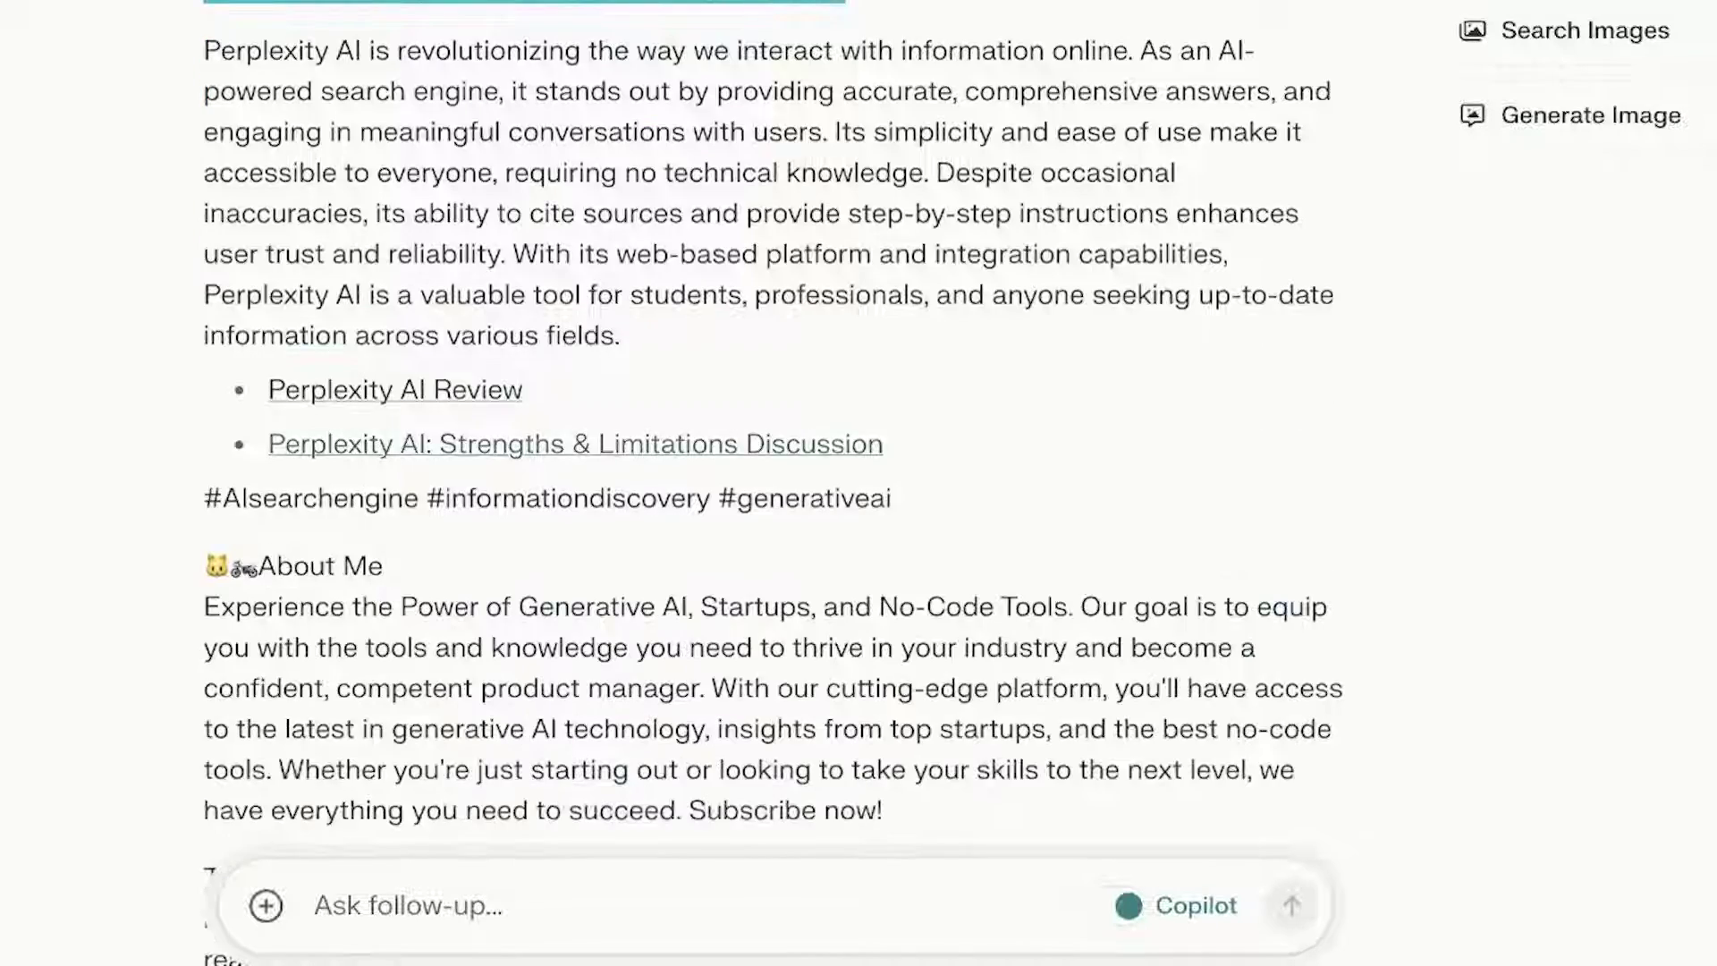
{"action": "left_click_drag", "start_coordinate": [883, 444], "coordinate": [221, 50]}
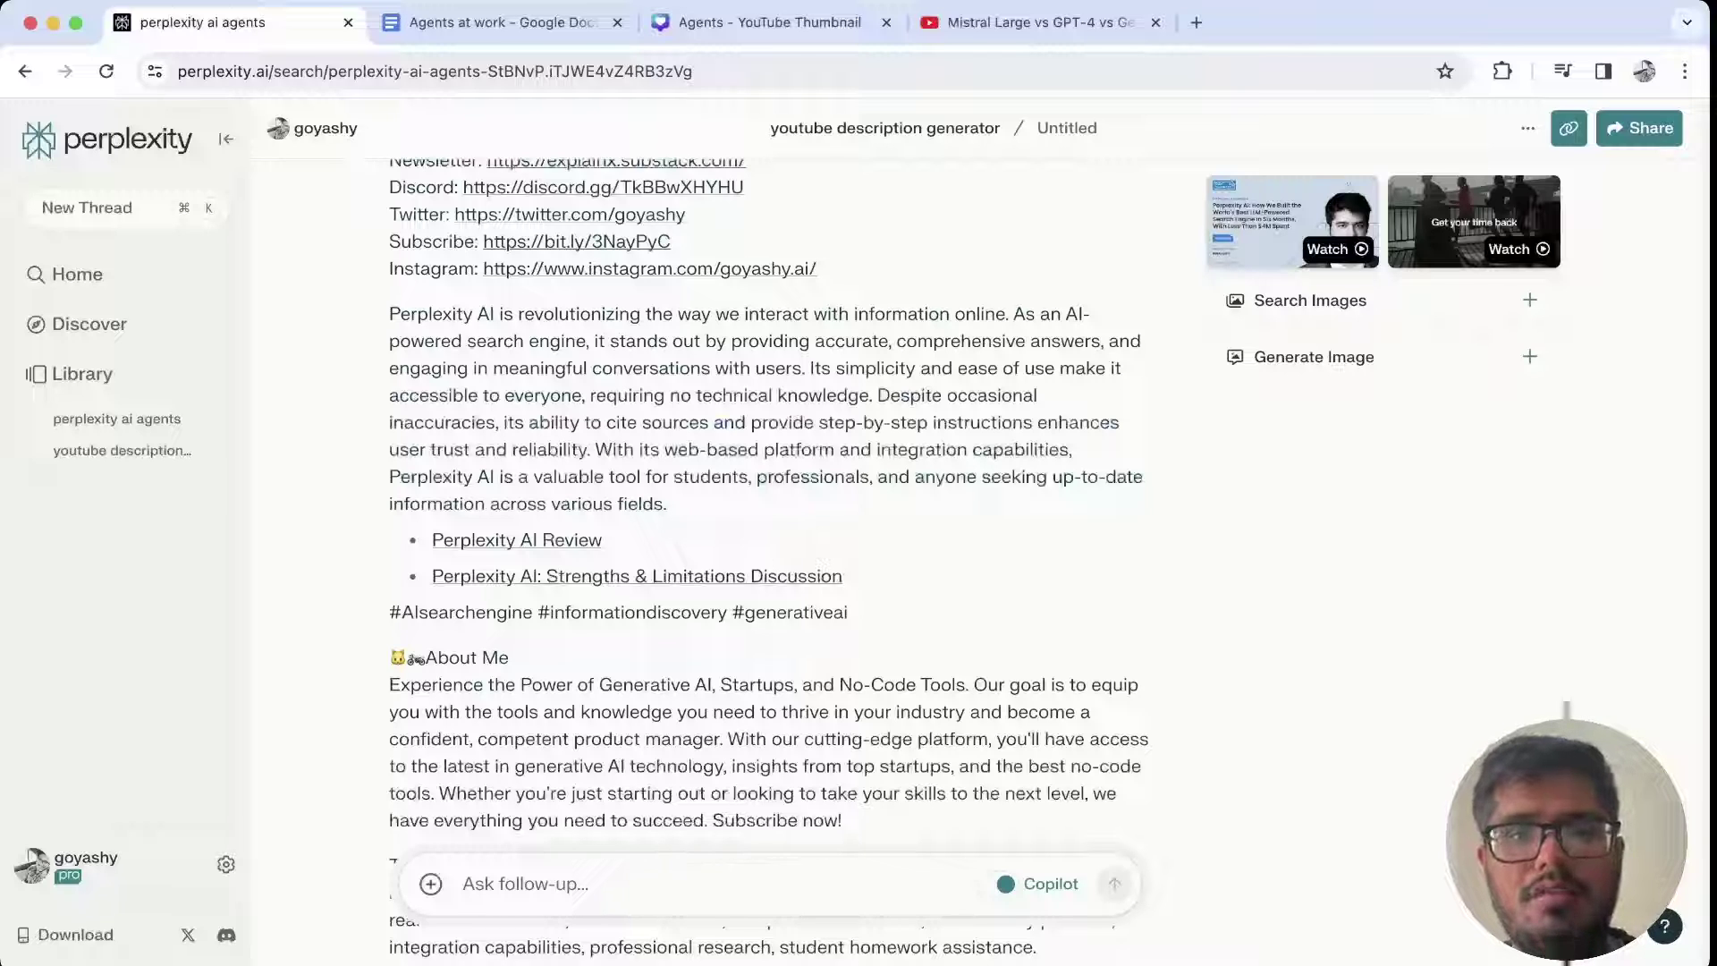
{"action": "left_click_drag", "start_coordinate": [564, 423], "coordinate": [668, 477]}
{"action": "scroll", "coordinate": [769, 483], "scroll_direction": "down", "scroll_amount": 3}
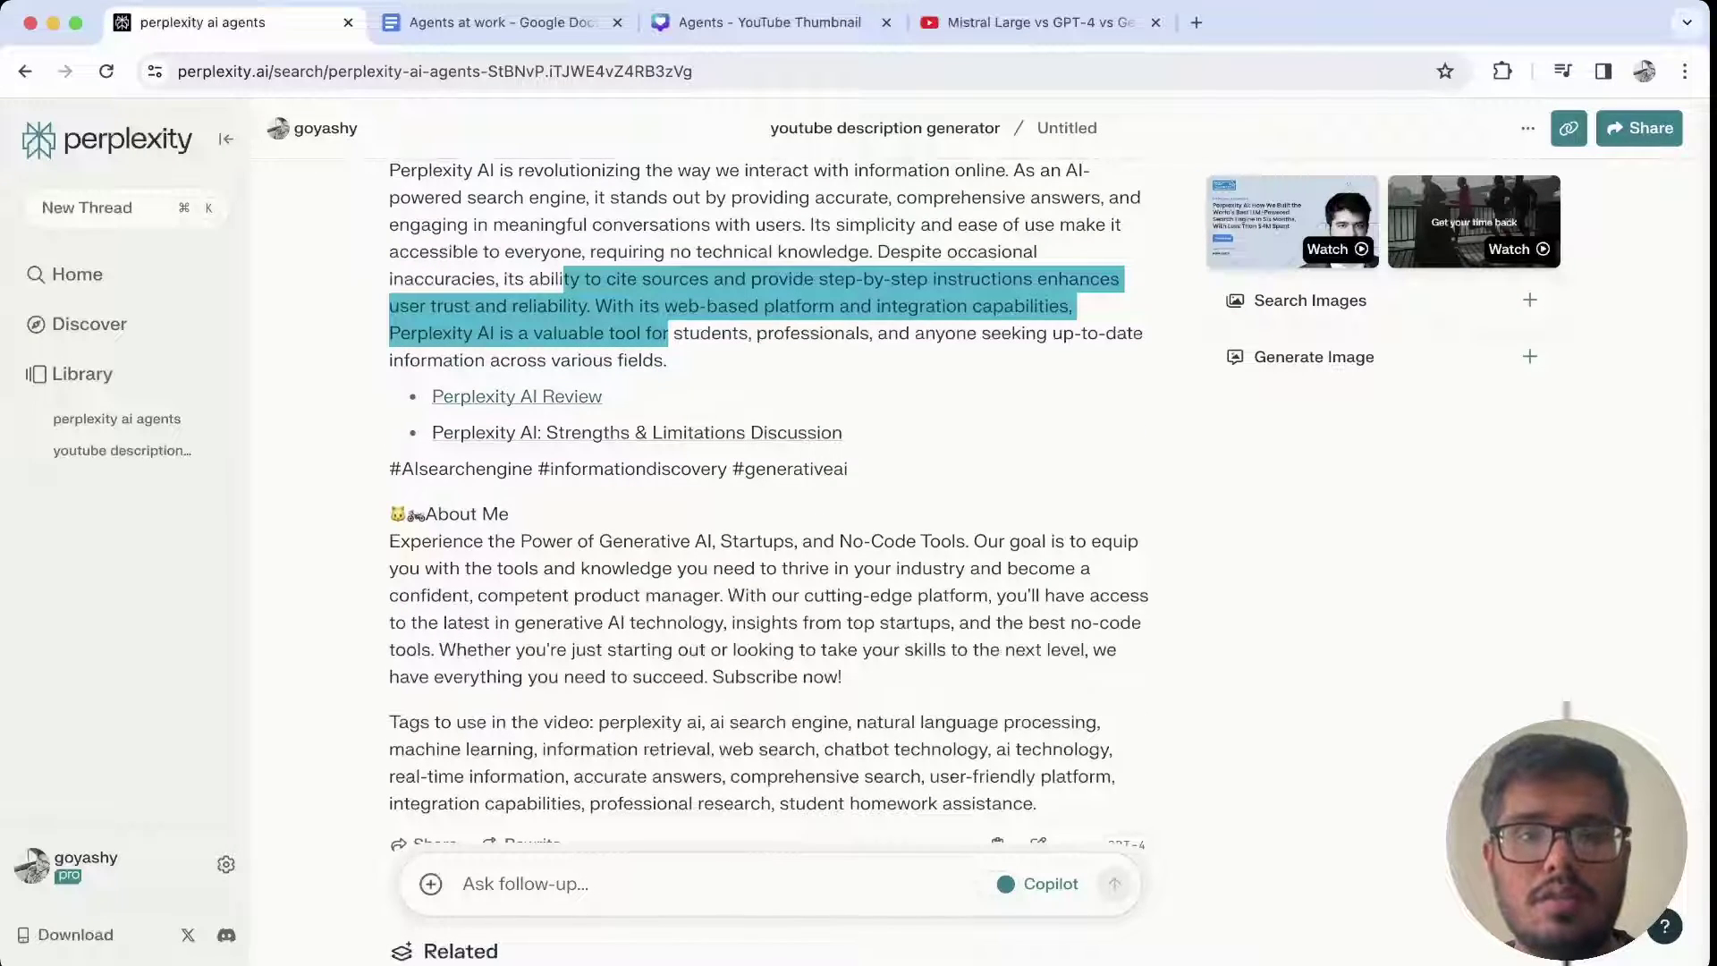
{"action": "scroll", "coordinate": [769, 537], "scroll_direction": "down", "scroll_amount": 2}
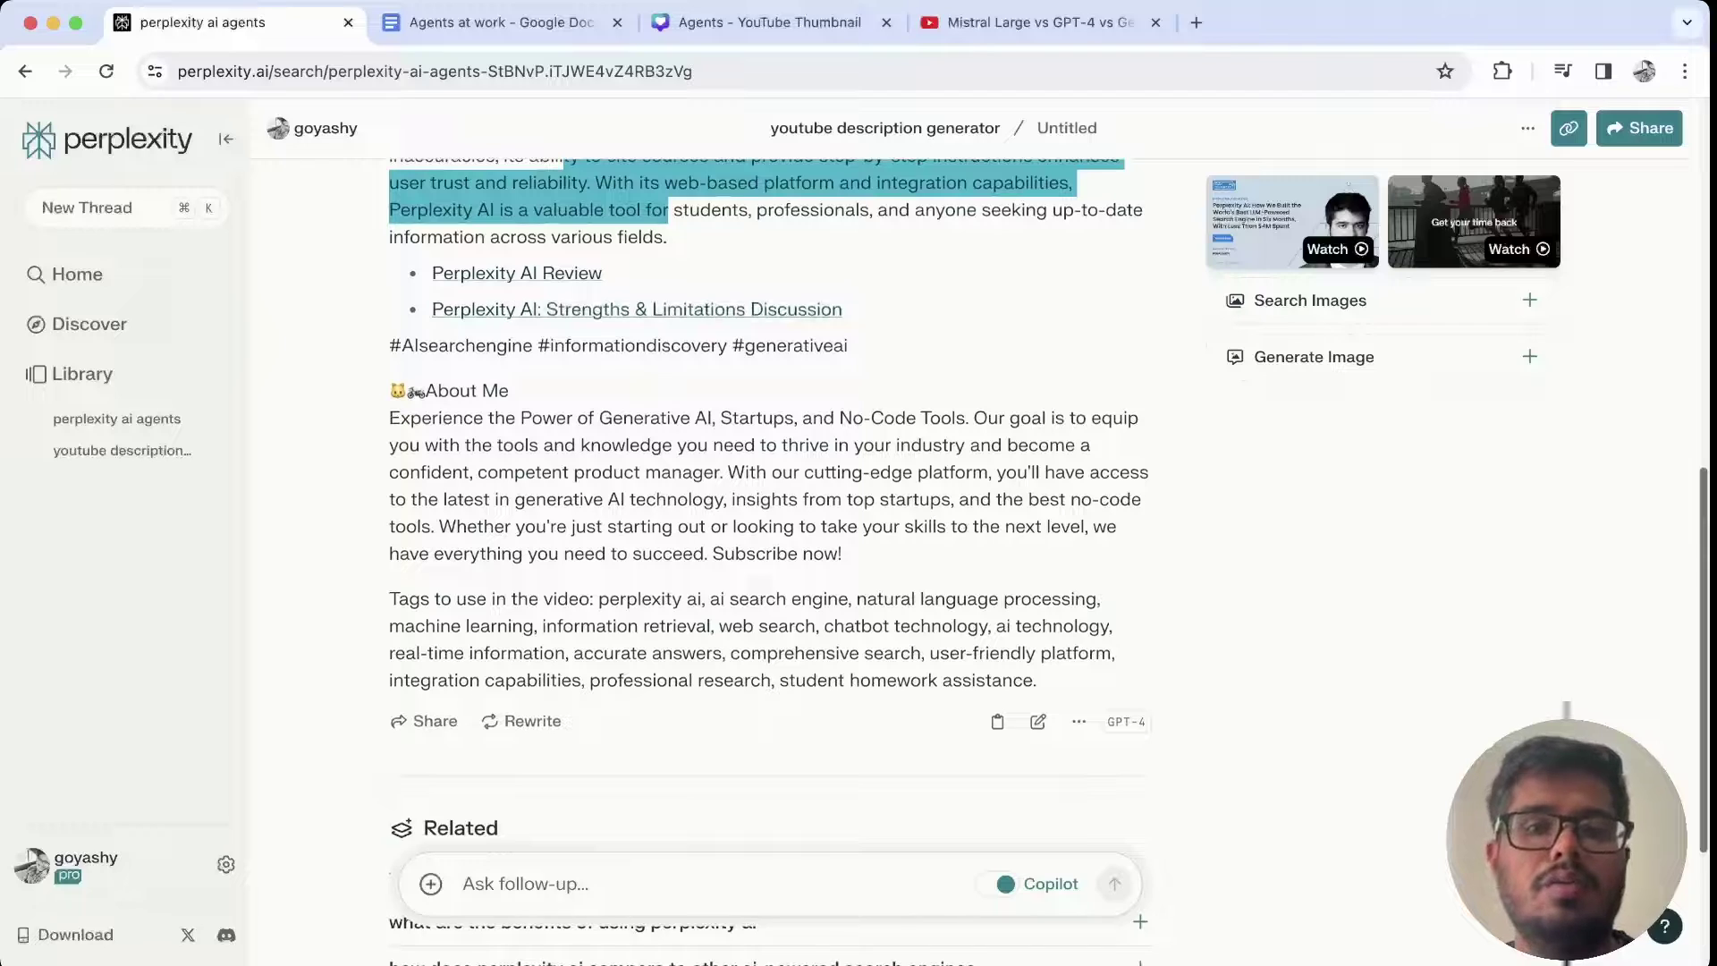
{"action": "left_click_drag", "start_coordinate": [599, 598], "coordinate": [1037, 682]}
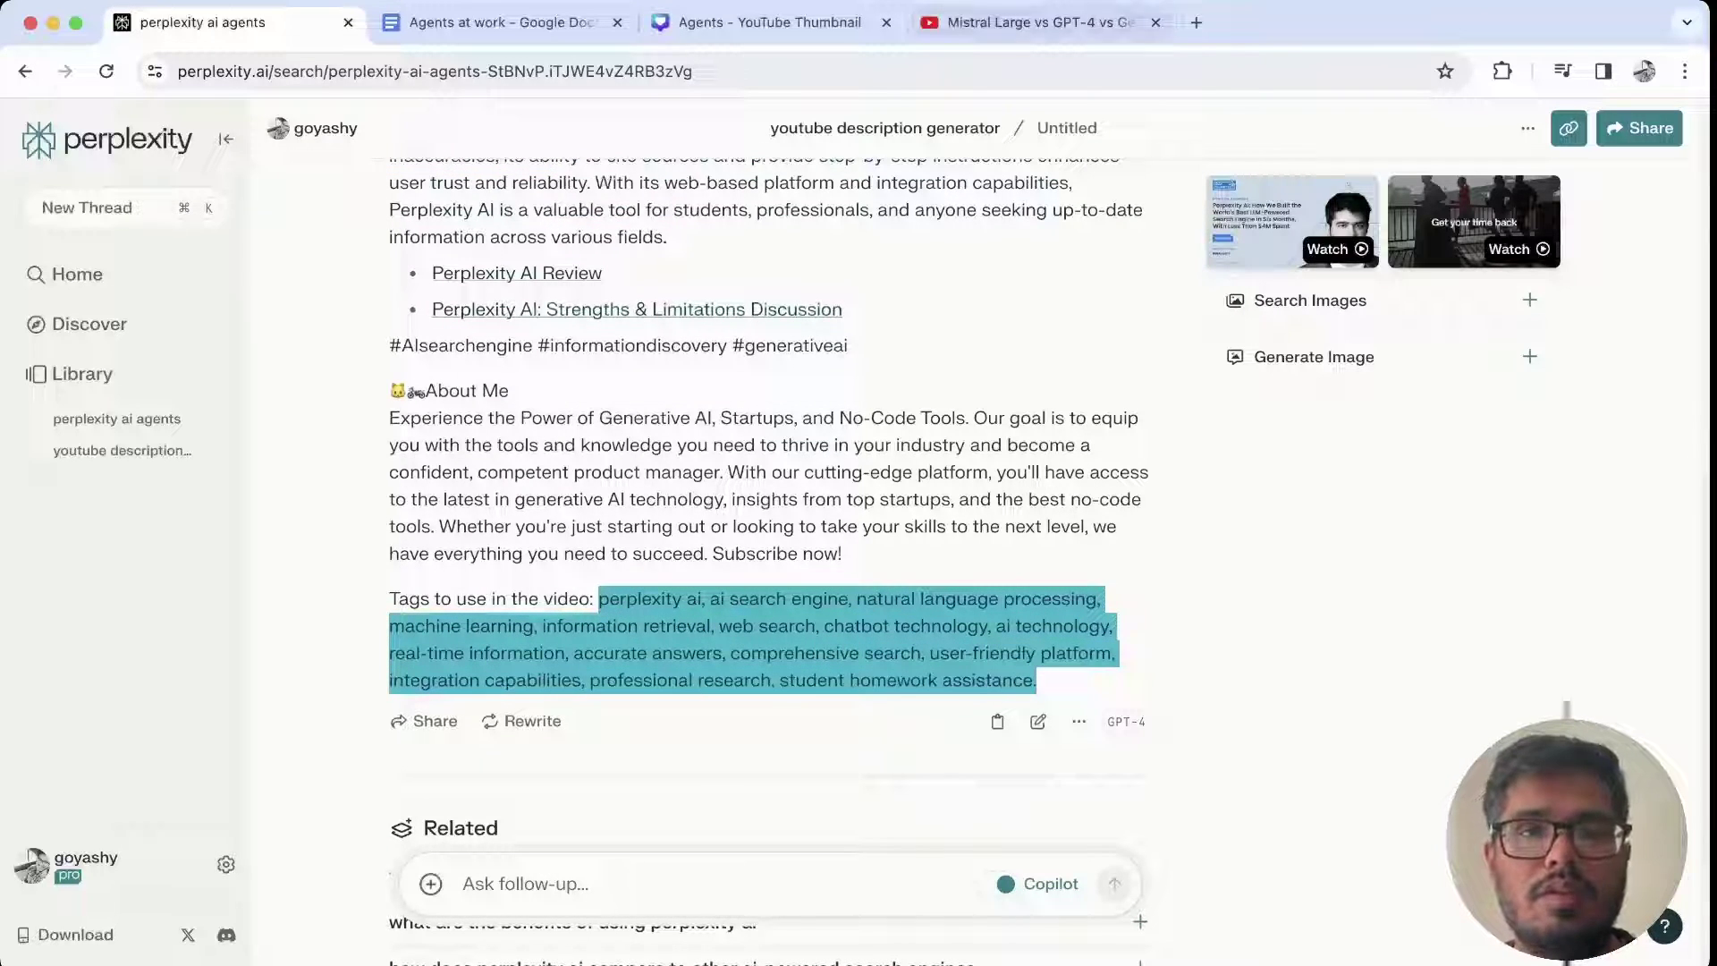
{"action": "left_click", "coordinate": [1037, 23]}
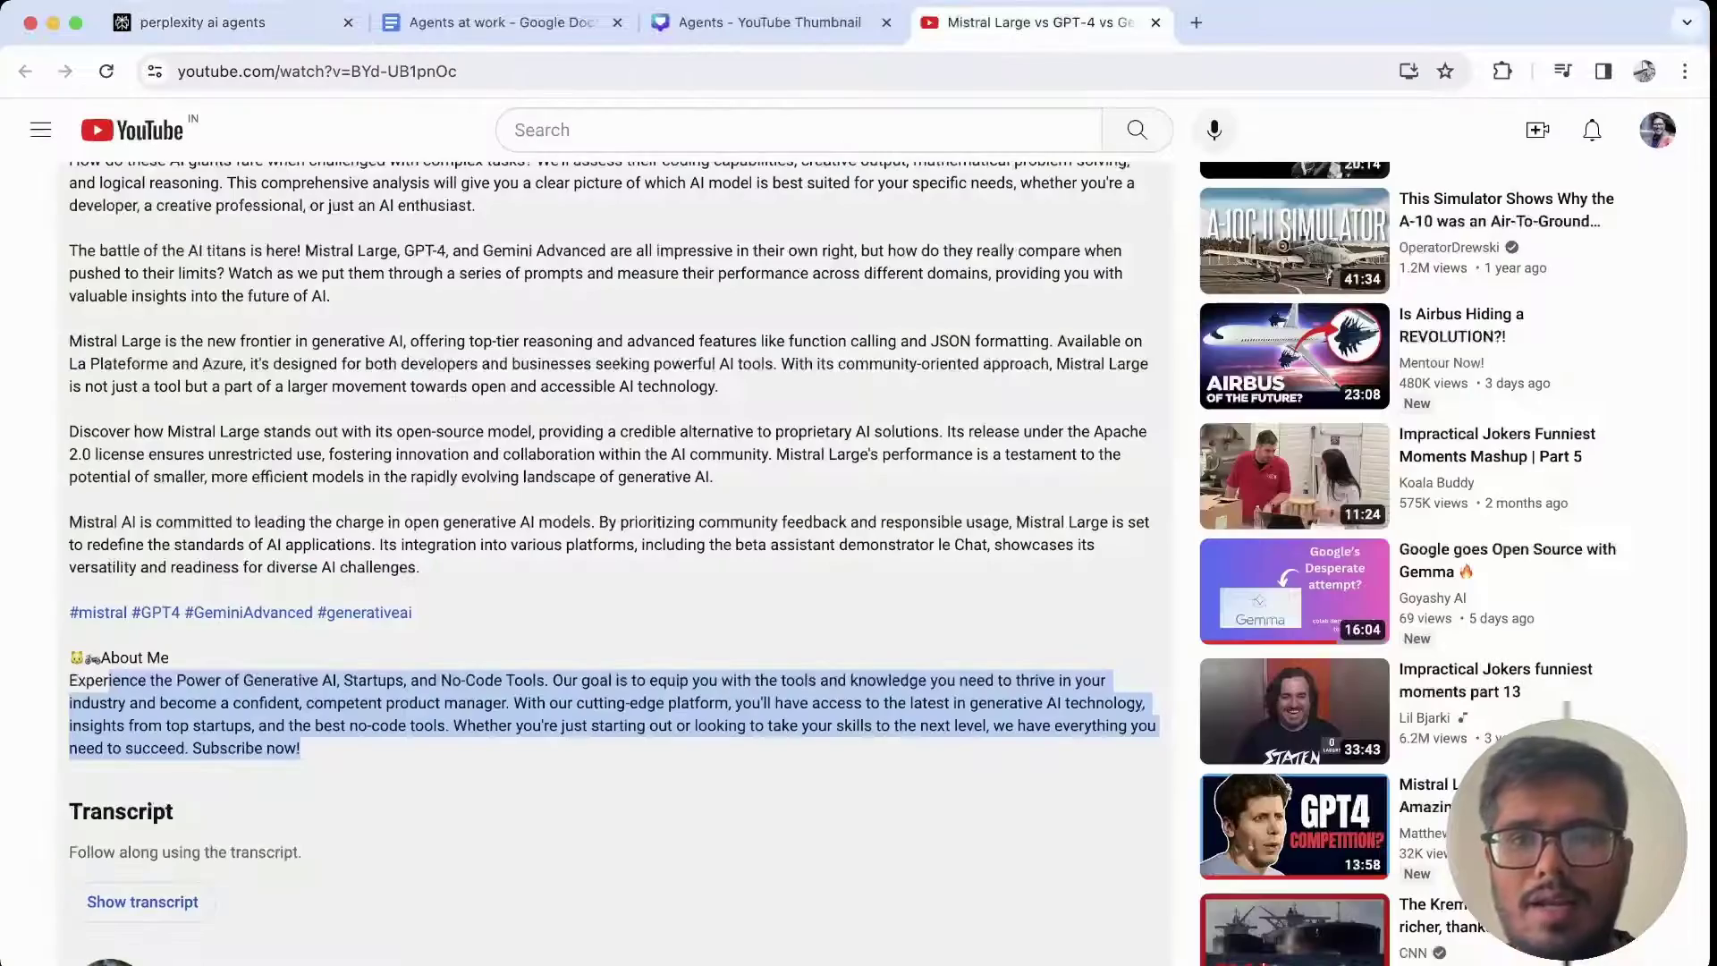
{"action": "scroll", "coordinate": [608, 536], "scroll_direction": "down", "scroll_amount": 10}
{"action": "scroll", "coordinate": [609, 537], "scroll_direction": "up", "scroll_amount": 10}
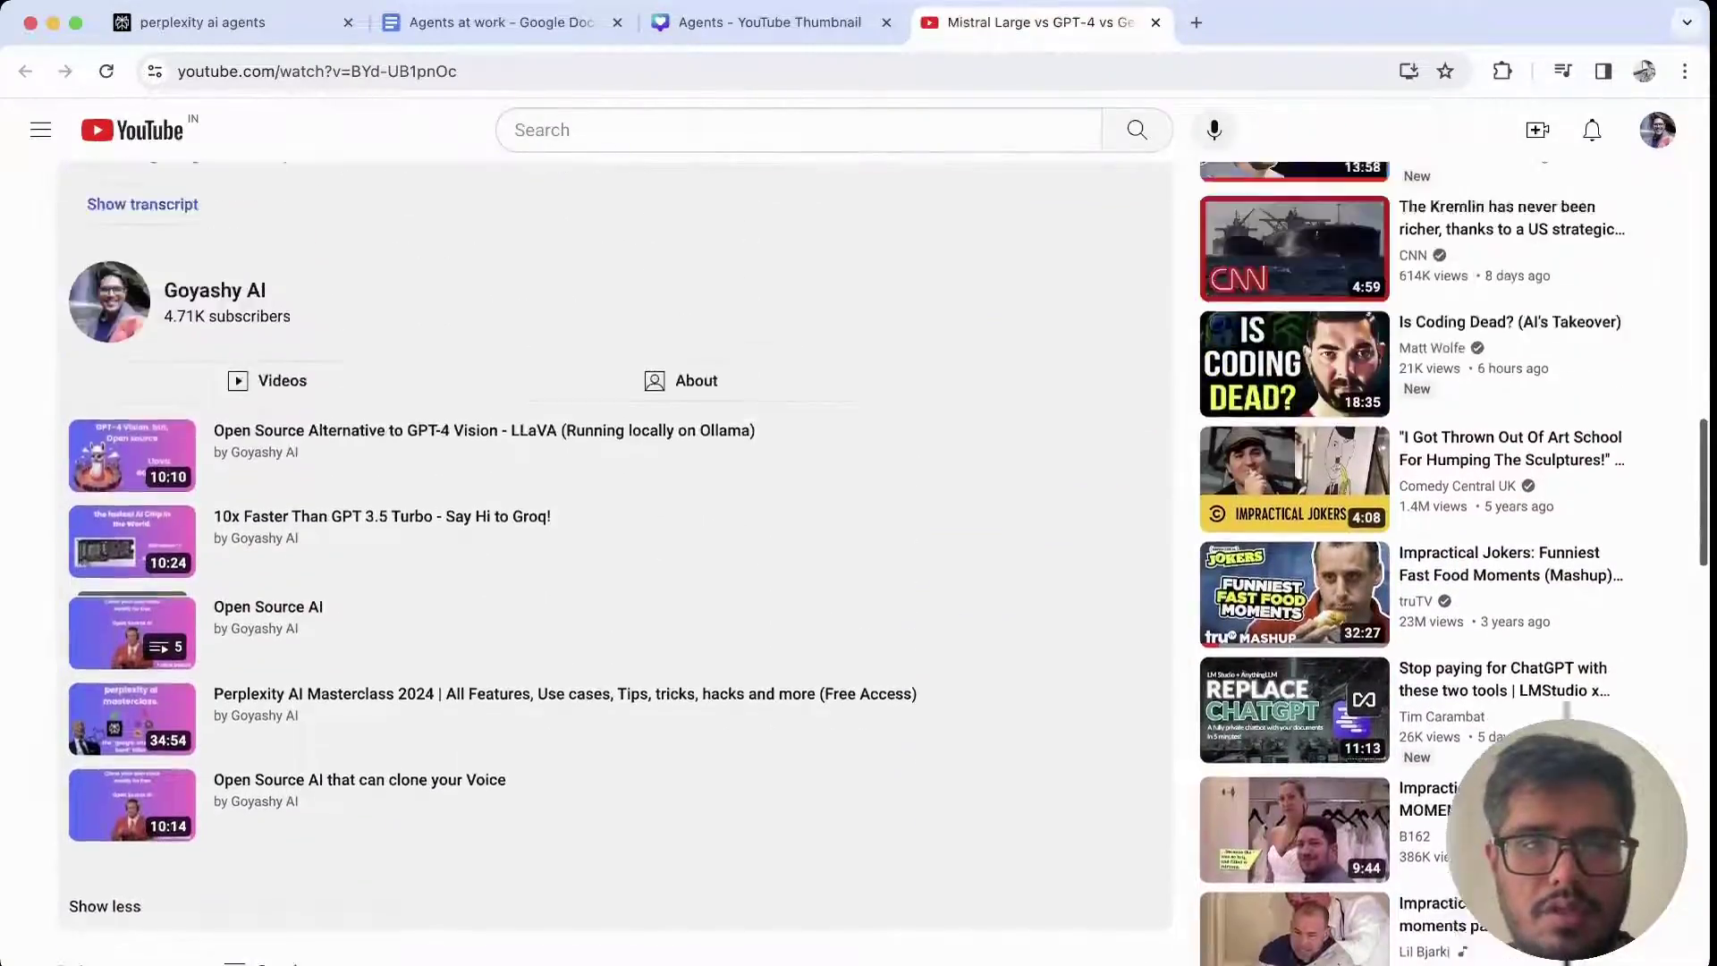
{"action": "scroll", "coordinate": [608, 536], "scroll_direction": "up", "scroll_amount": 7}
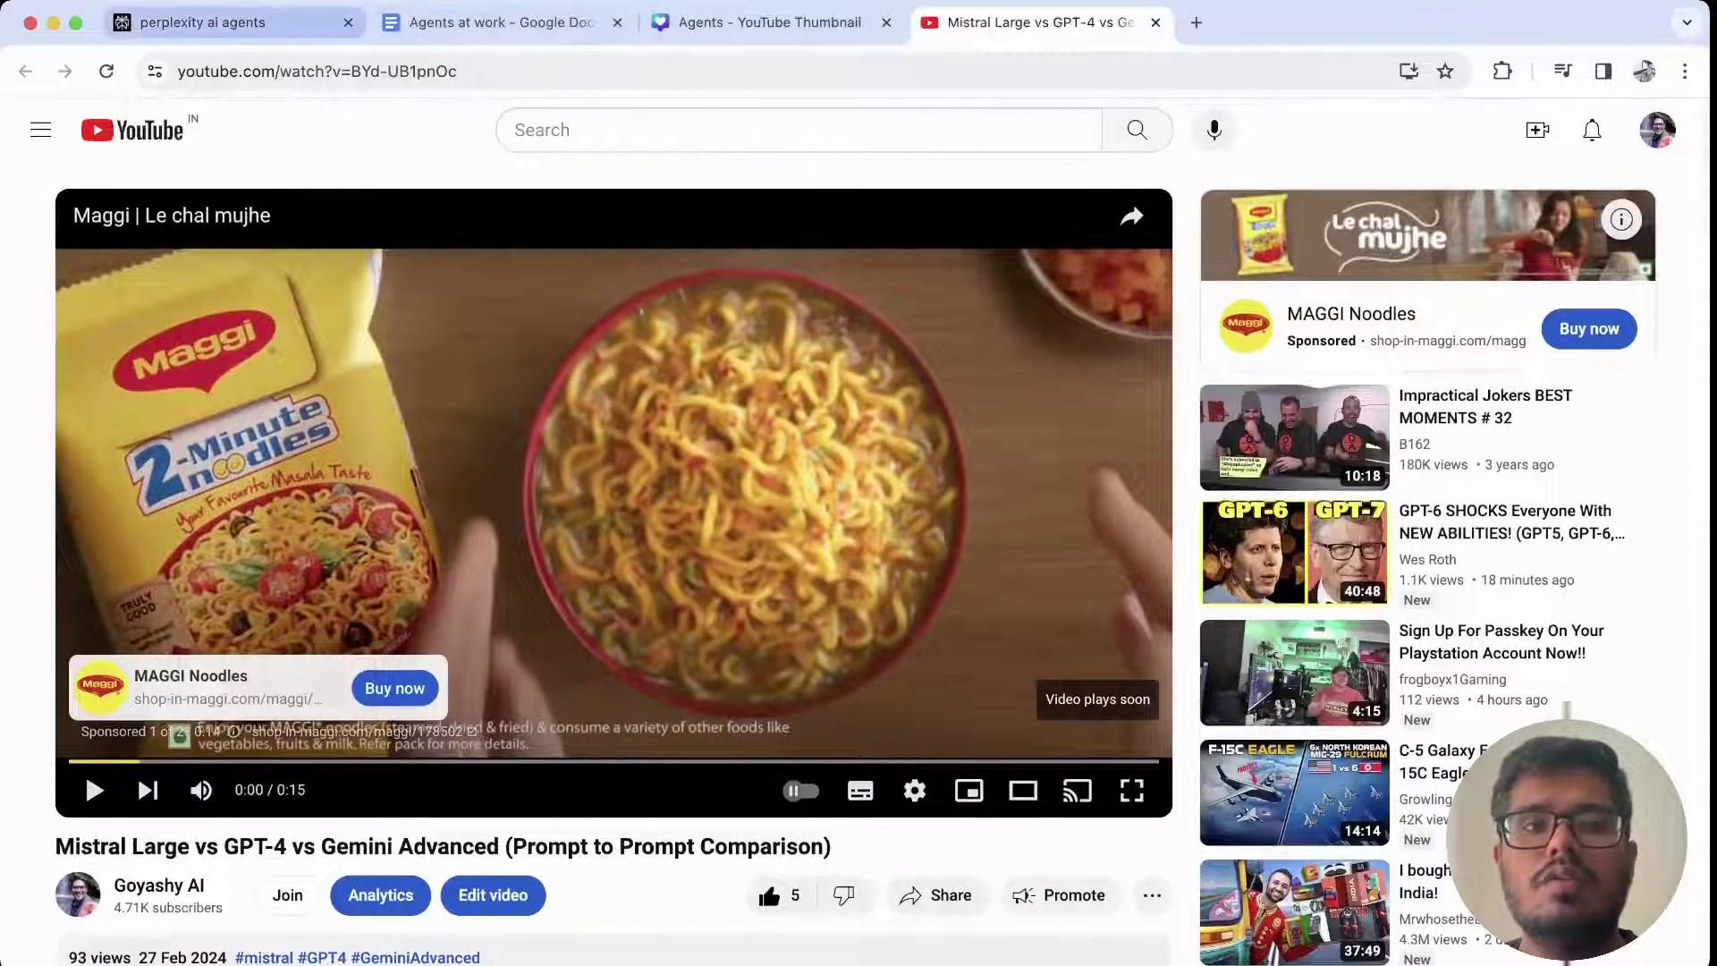
{"action": "key", "text": "super+1"}
{"action": "scroll", "coordinate": [769, 537], "scroll_direction": "up", "scroll_amount": 10}
Request a follow-up YouTube description for 'google genie ai'.
{"action": "scroll", "coordinate": [770, 536], "scroll_direction": "down", "scroll_amount": 15}
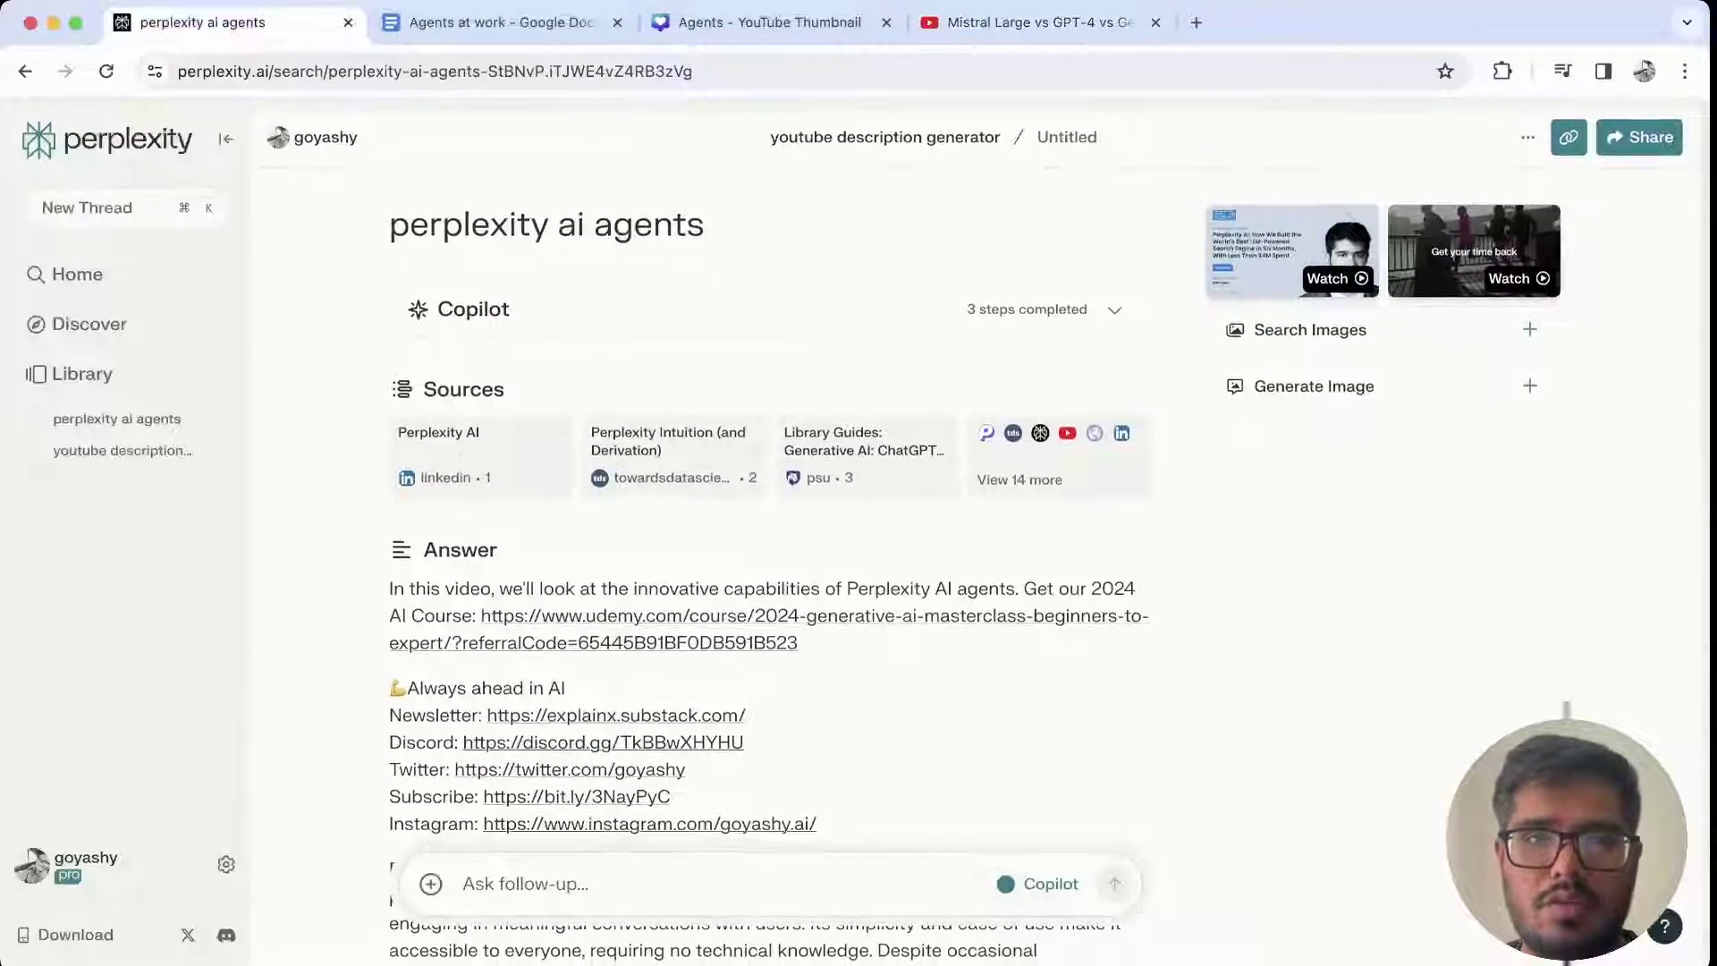
{"action": "left_click_drag", "start_coordinate": [599, 330], "coordinate": [1038, 414]}
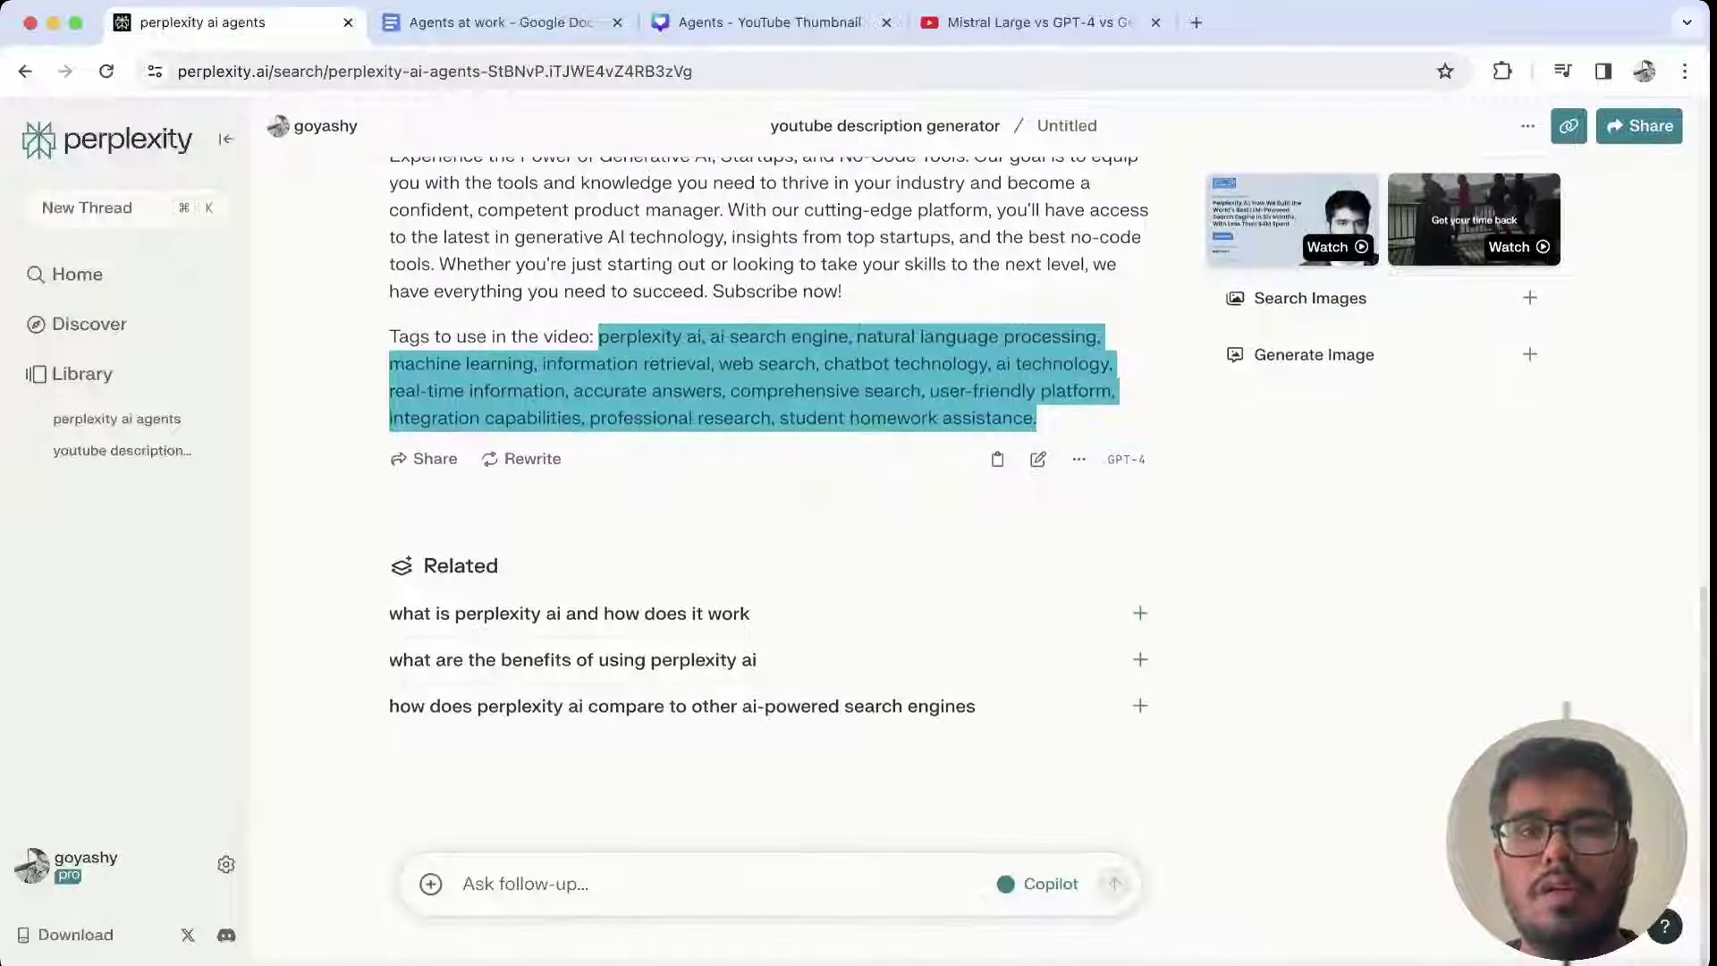
{"action": "left_click", "coordinate": [519, 884]}
{"action": "type", "text": "google genie ai"}
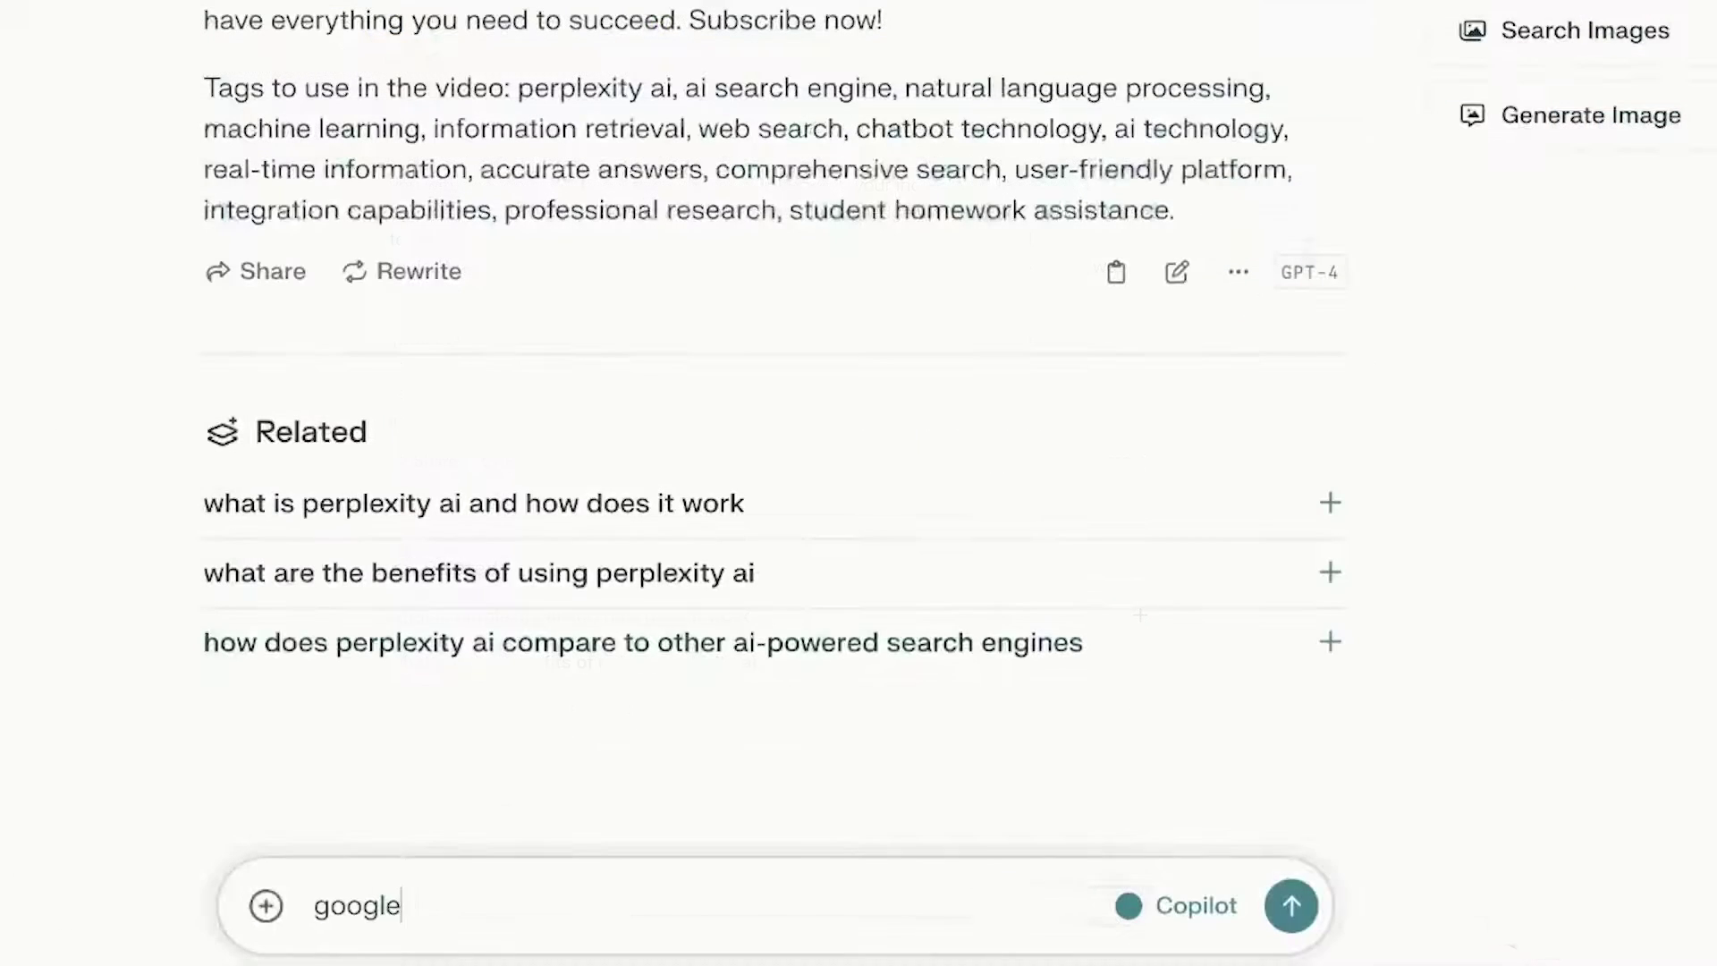
{"action": "key", "text": "Return"}
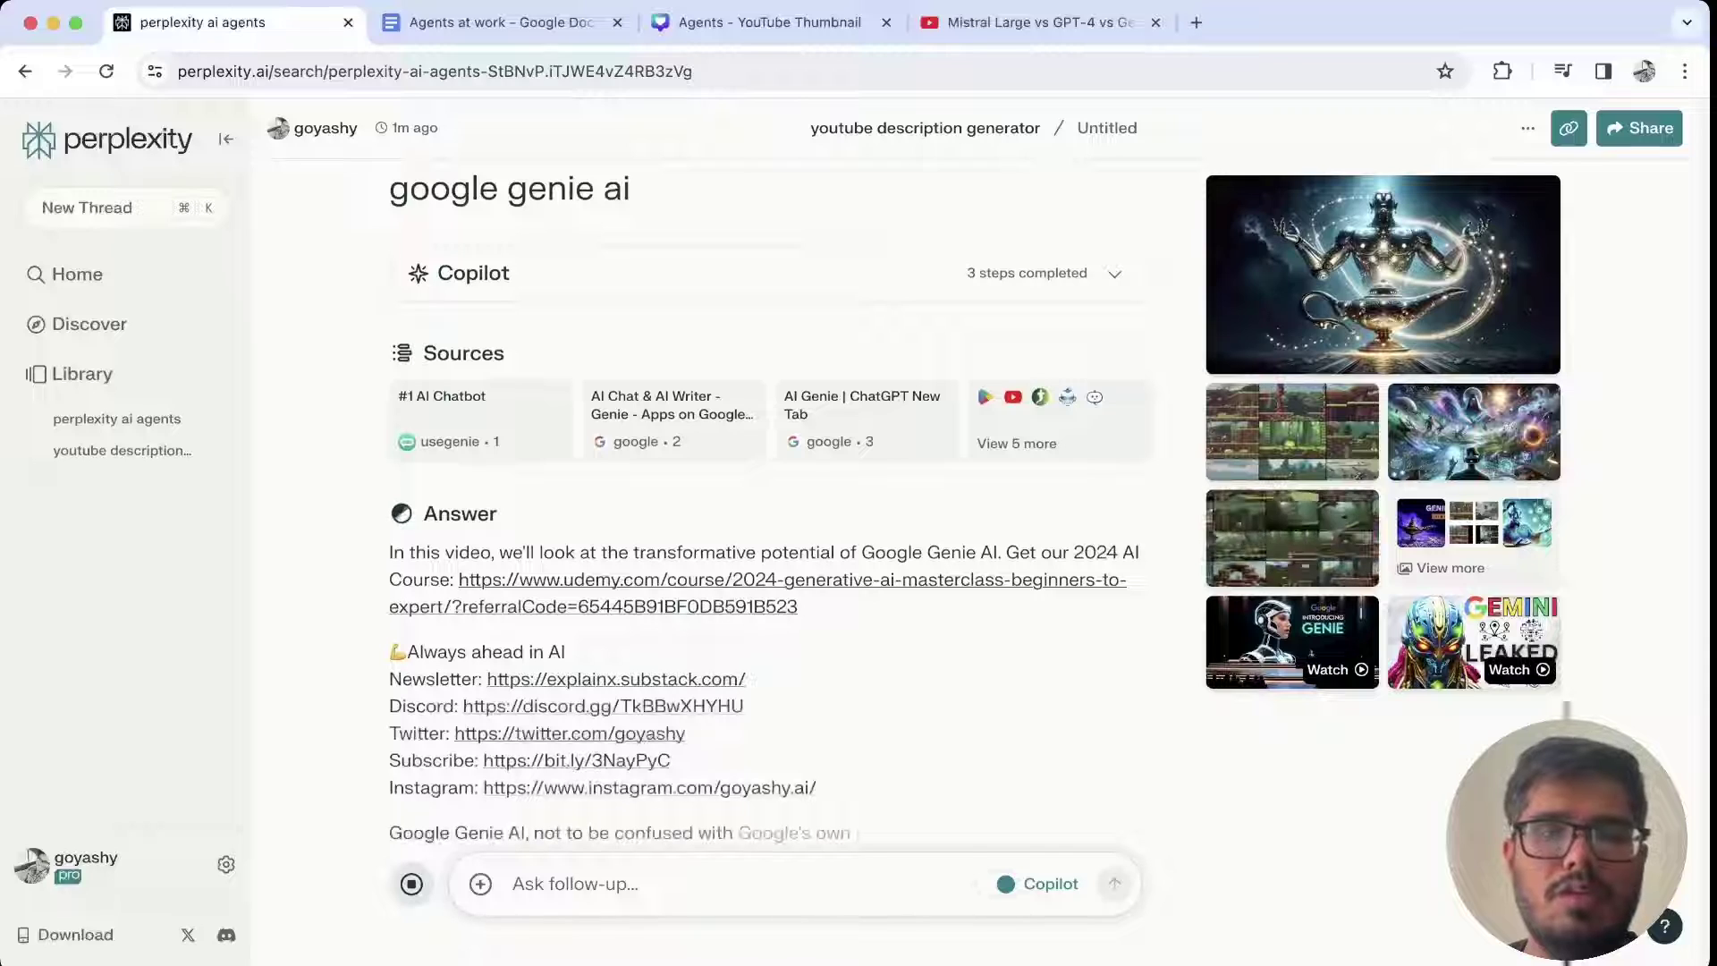
Highlight the Google Genie AI description's intro and course link text.
{"action": "left_click_drag", "start_coordinate": [469, 553], "coordinate": [797, 606]}
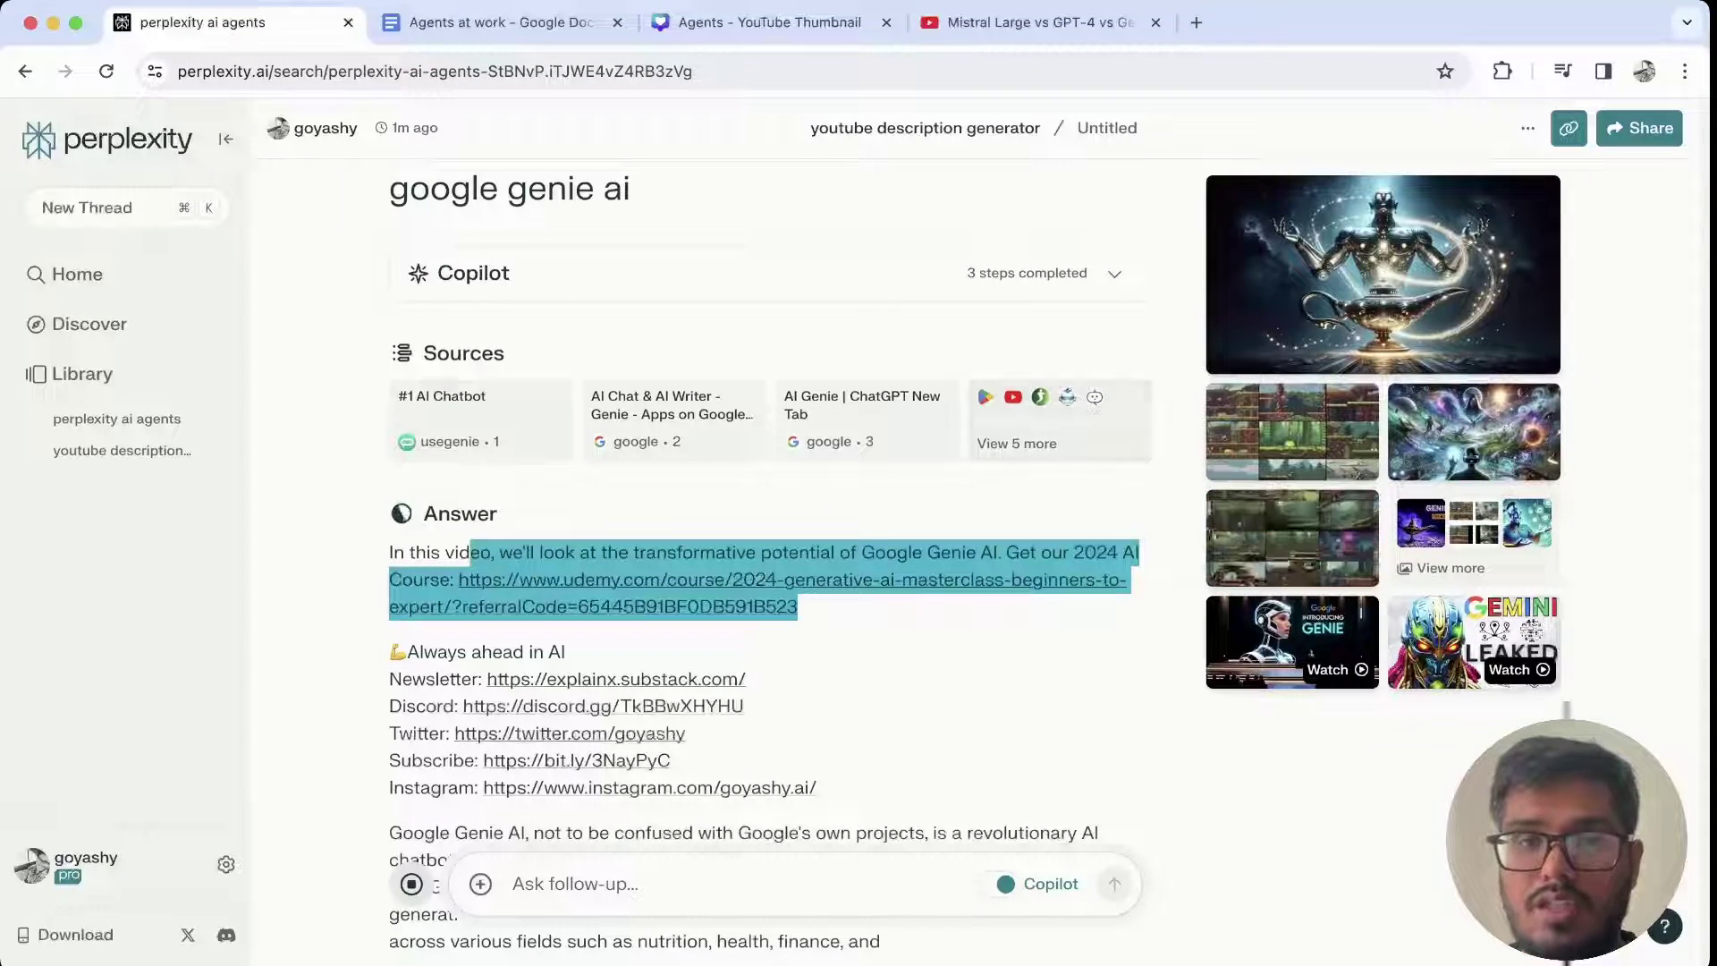
{"action": "left_click_drag", "start_coordinate": [402, 567], "coordinate": [687, 622]}
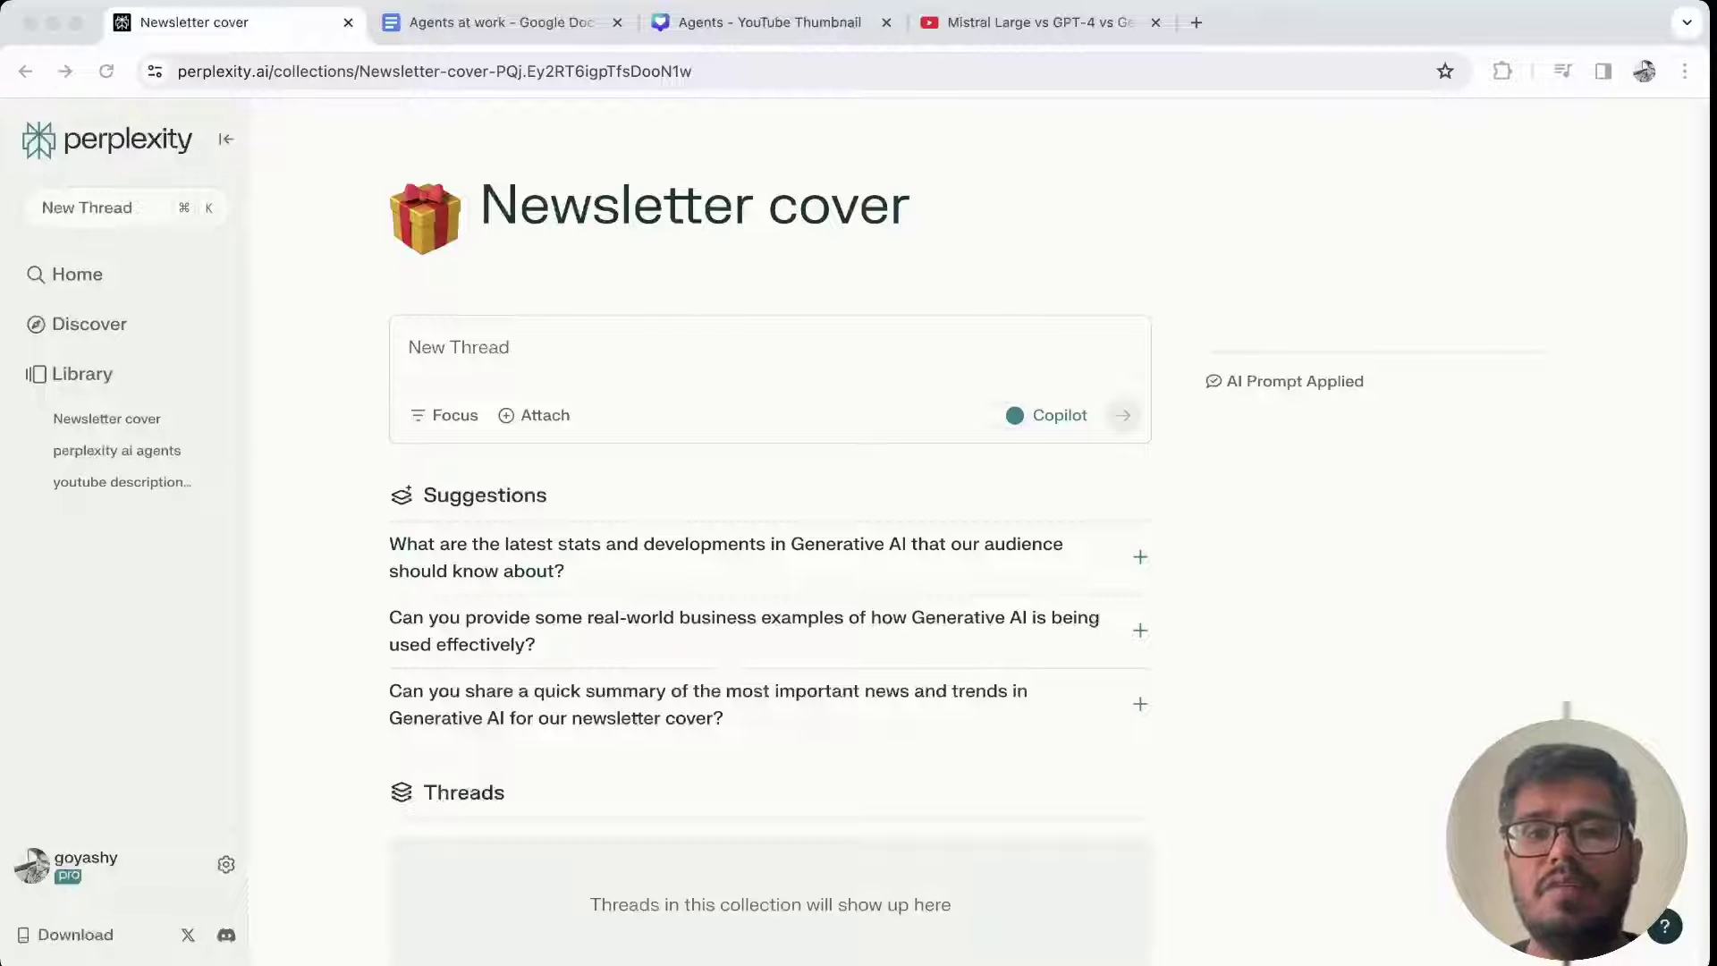
Submit 'snapy.ai' as a new thread in the Newsletter cover collection.
{"action": "type", "text": "snapy"}
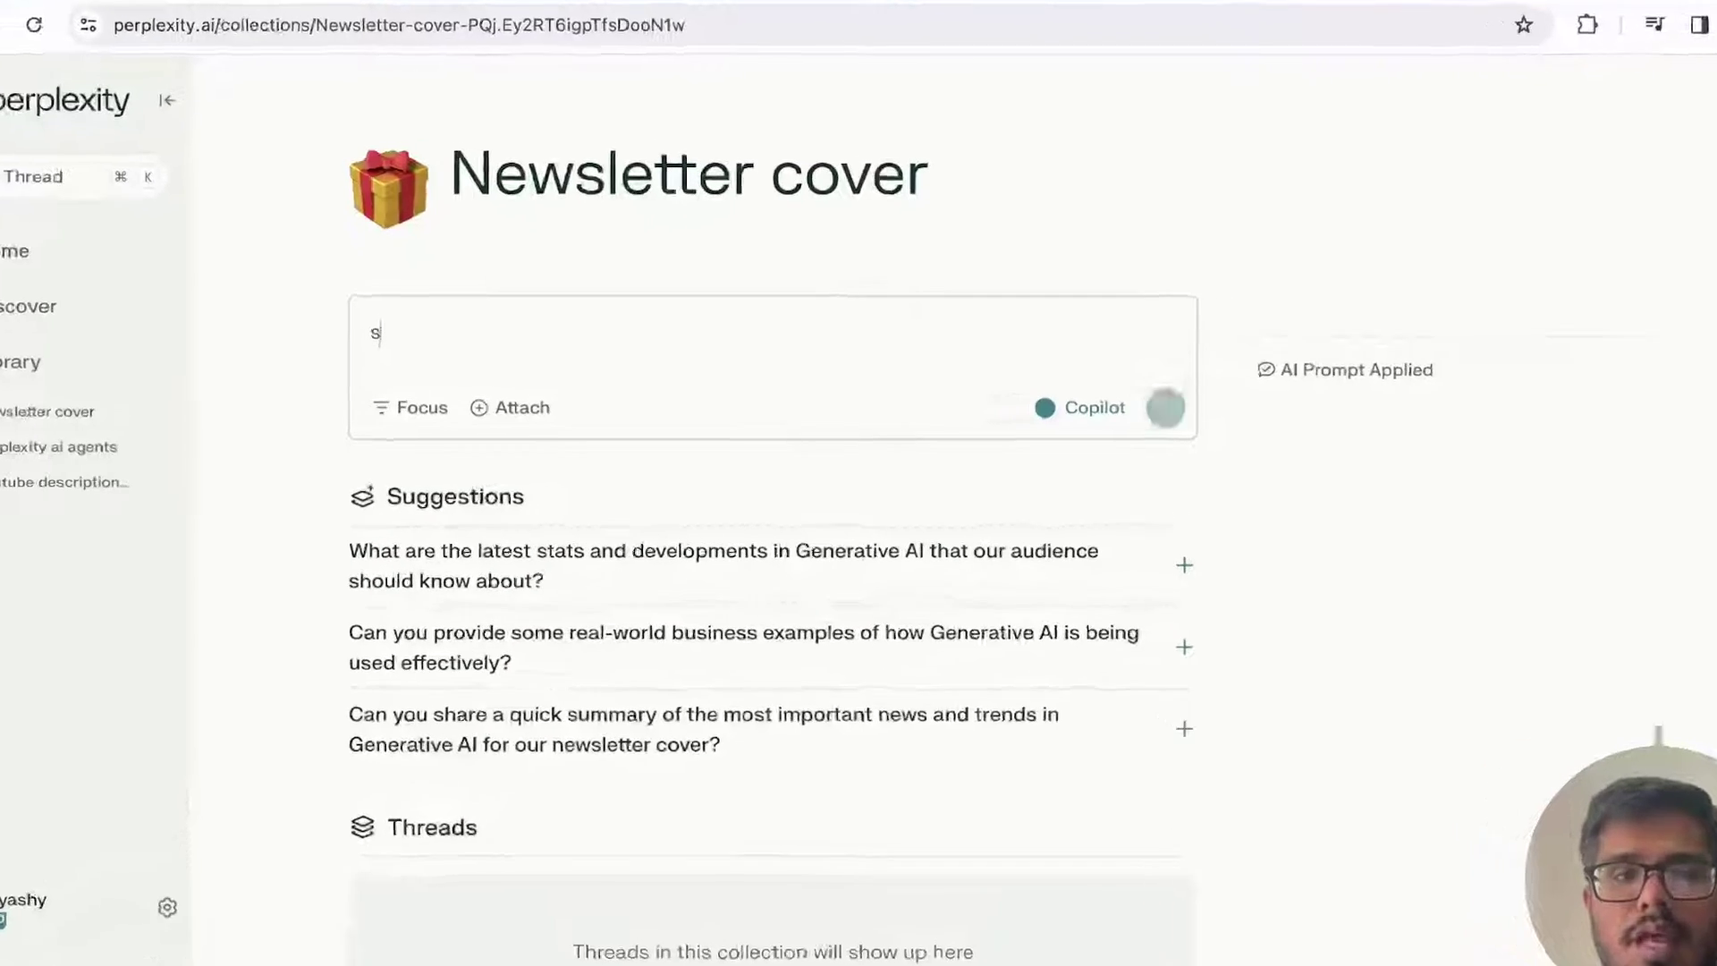
{"action": "type", "text": ".ai"}
{"action": "key", "text": "Return"}
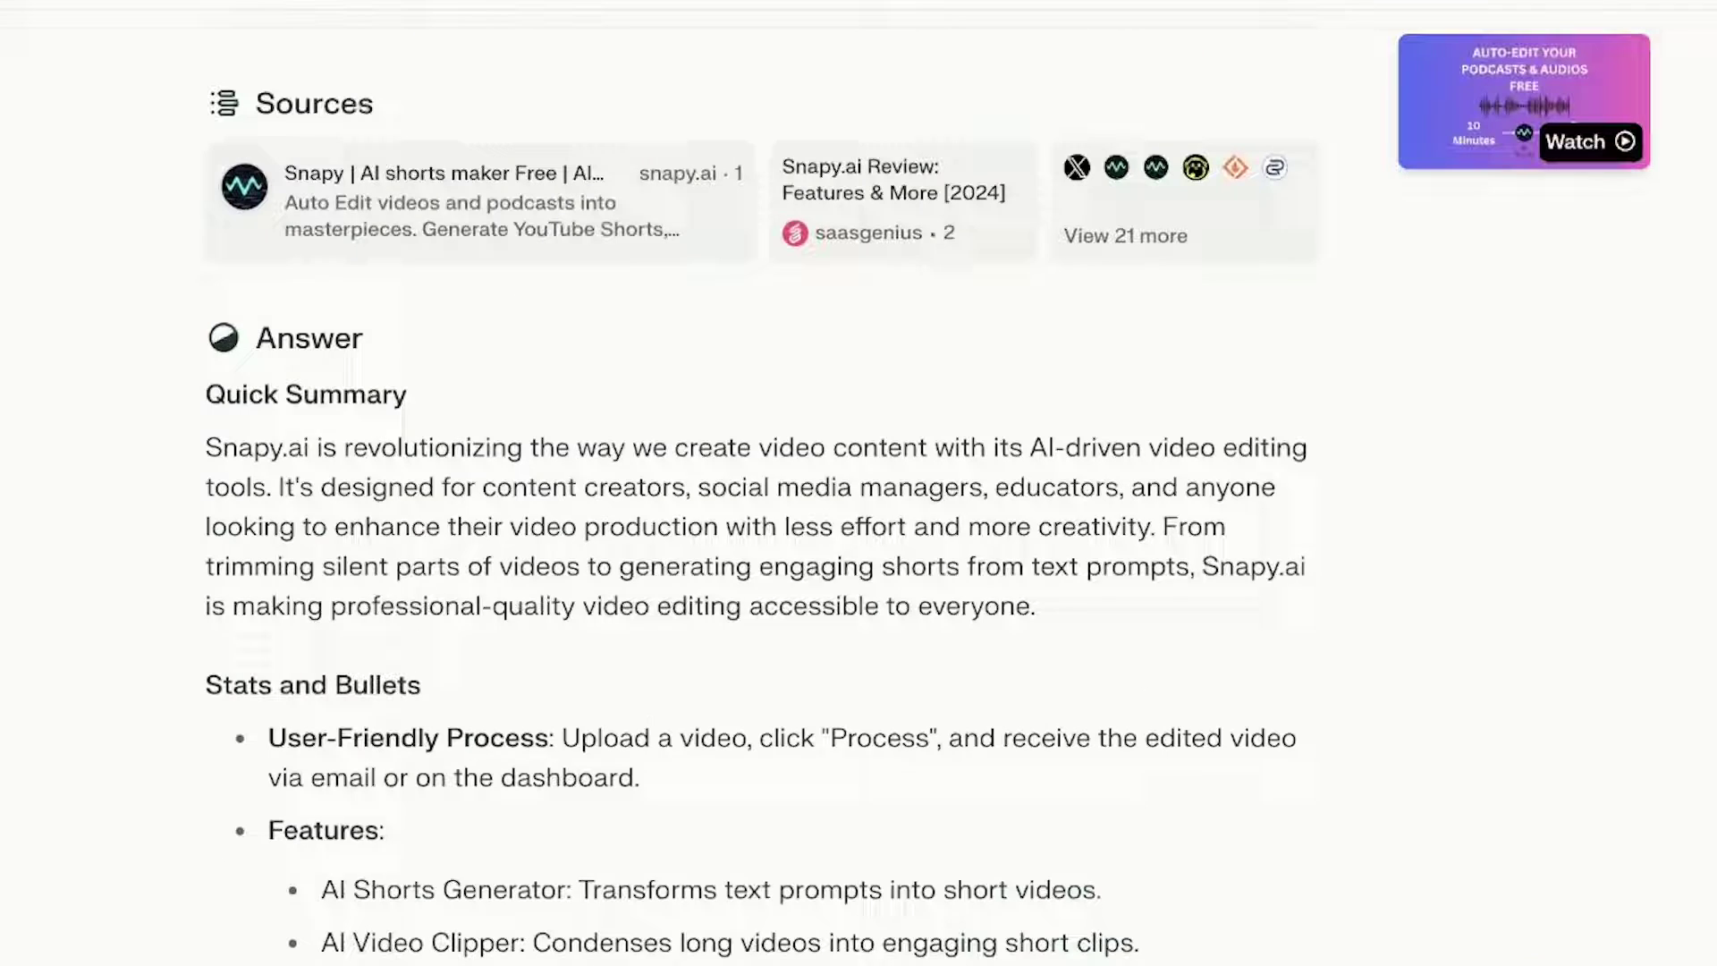
{"action": "left_click_drag", "start_coordinate": [389, 602], "coordinate": [954, 711]}
{"action": "scroll", "coordinate": [944, 608], "scroll_direction": "down", "scroll_amount": 4}
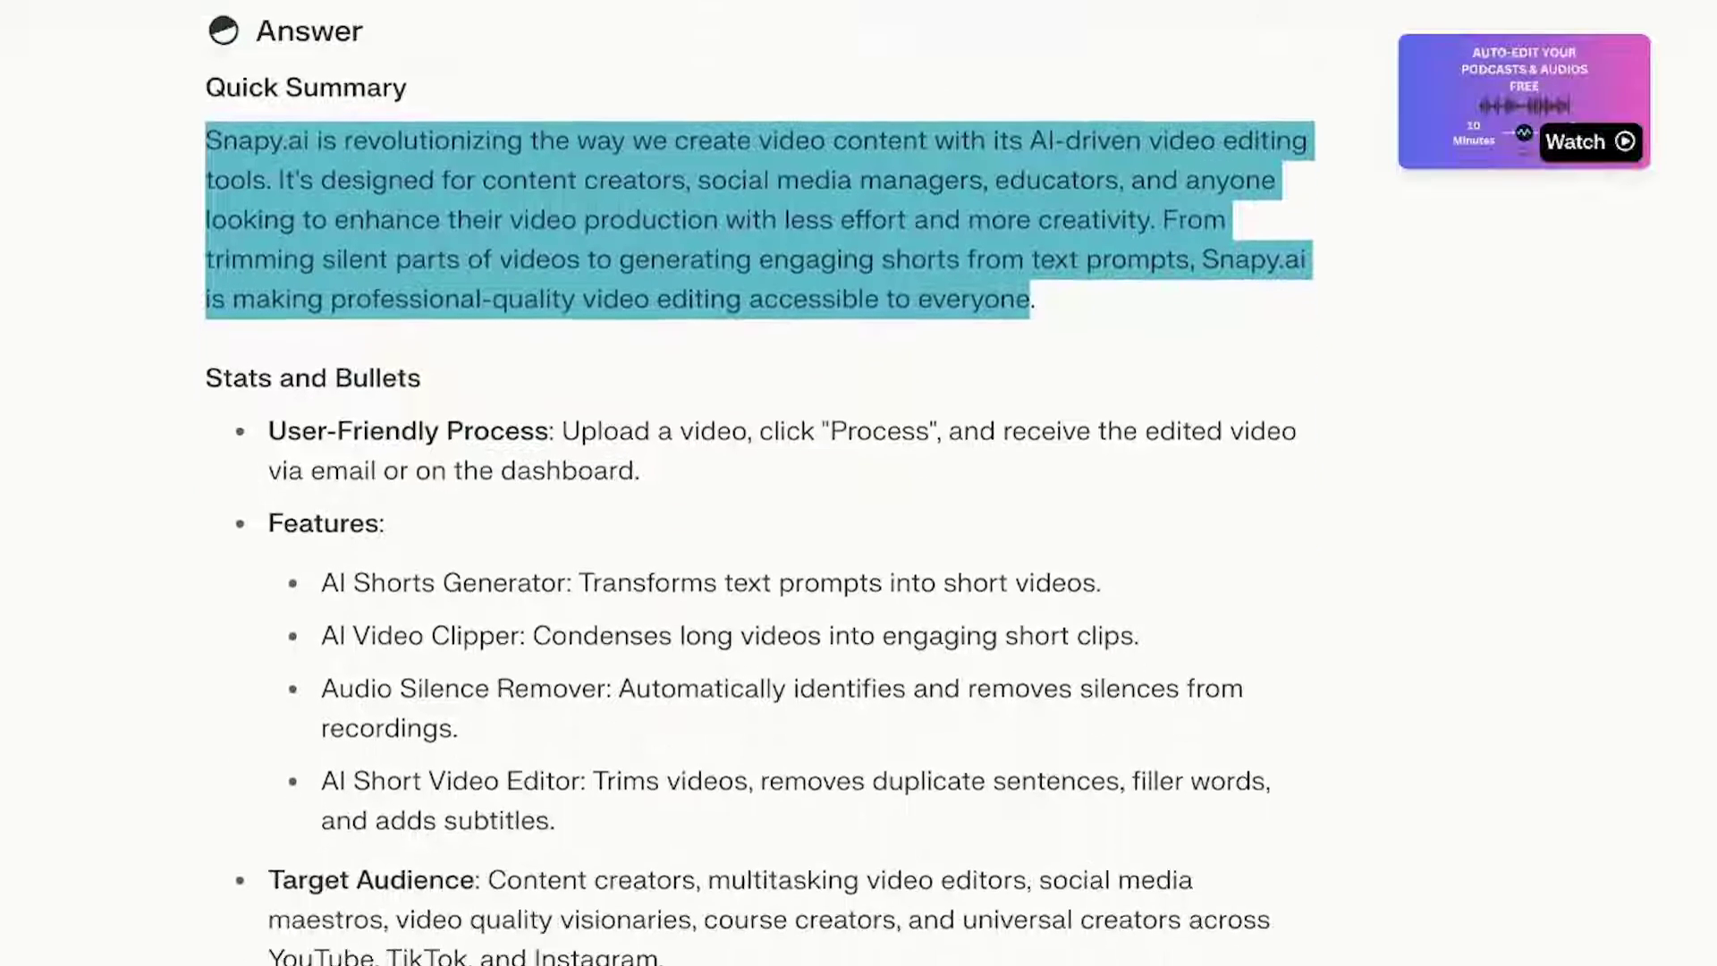
{"action": "left_click_drag", "start_coordinate": [268, 420], "coordinate": [618, 678]}
{"action": "scroll", "coordinate": [617, 678], "scroll_direction": "down", "scroll_amount": 7}
{"action": "left_click_drag", "start_coordinate": [268, 492], "coordinate": [477, 544]}
{"action": "scroll", "coordinate": [477, 544], "scroll_direction": "down", "scroll_amount": 3}
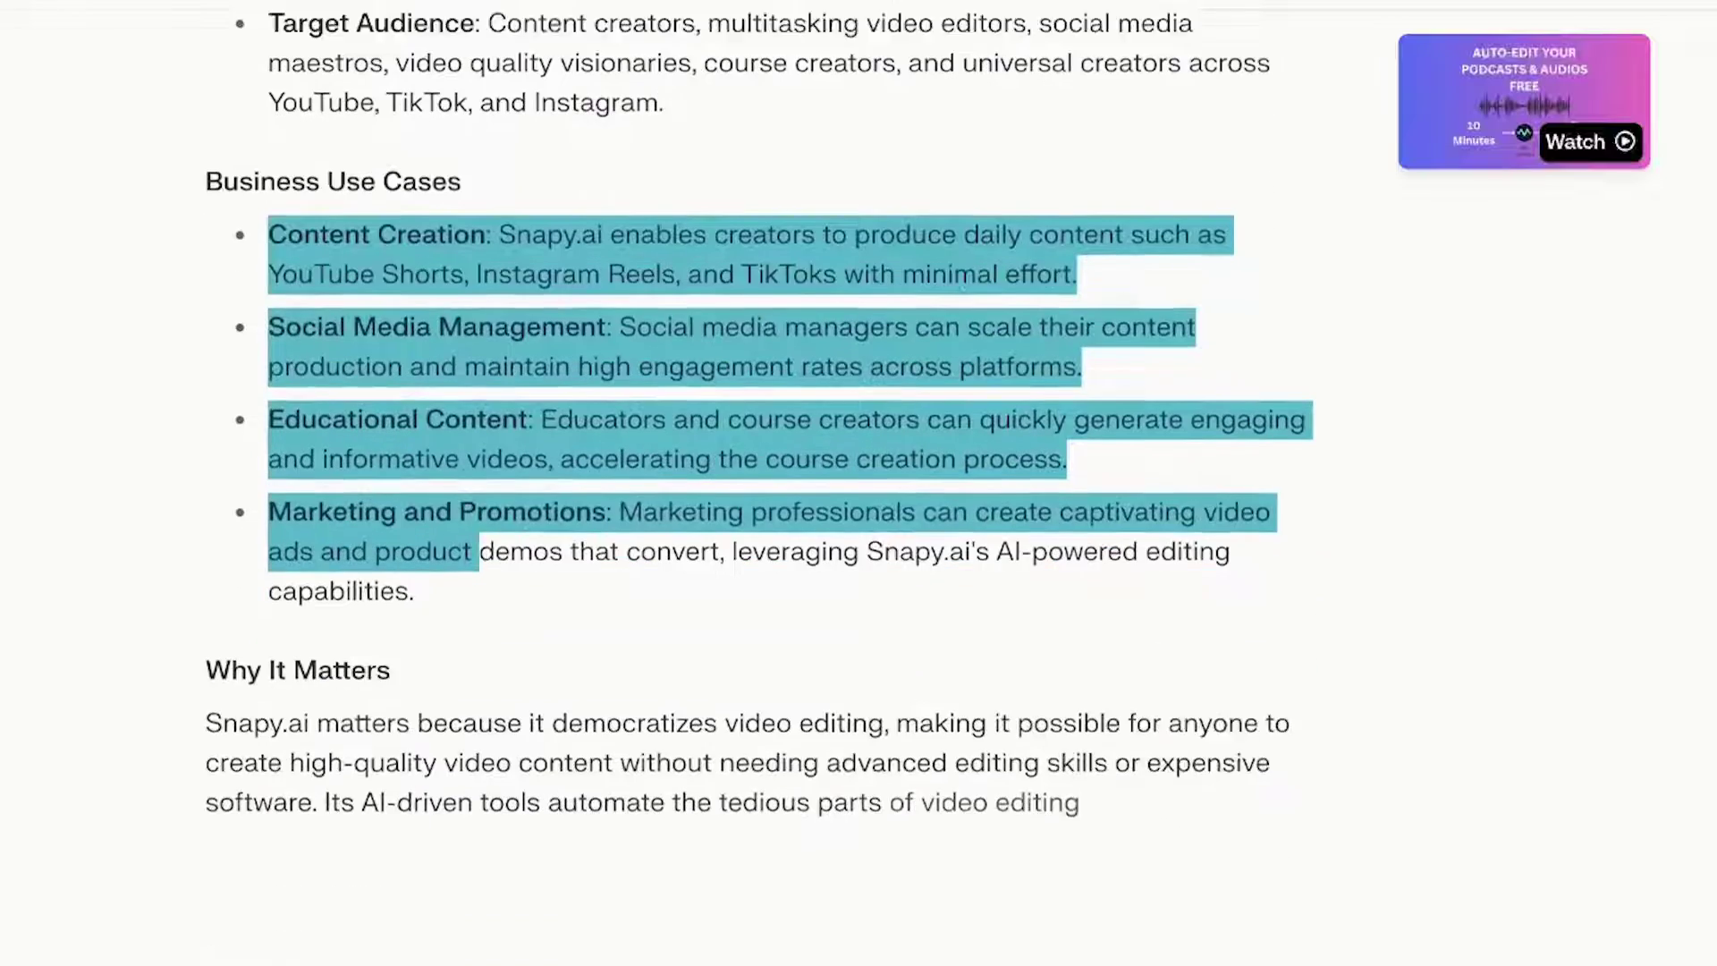
{"action": "left_click_drag", "start_coordinate": [206, 693], "coordinate": [1080, 773]}
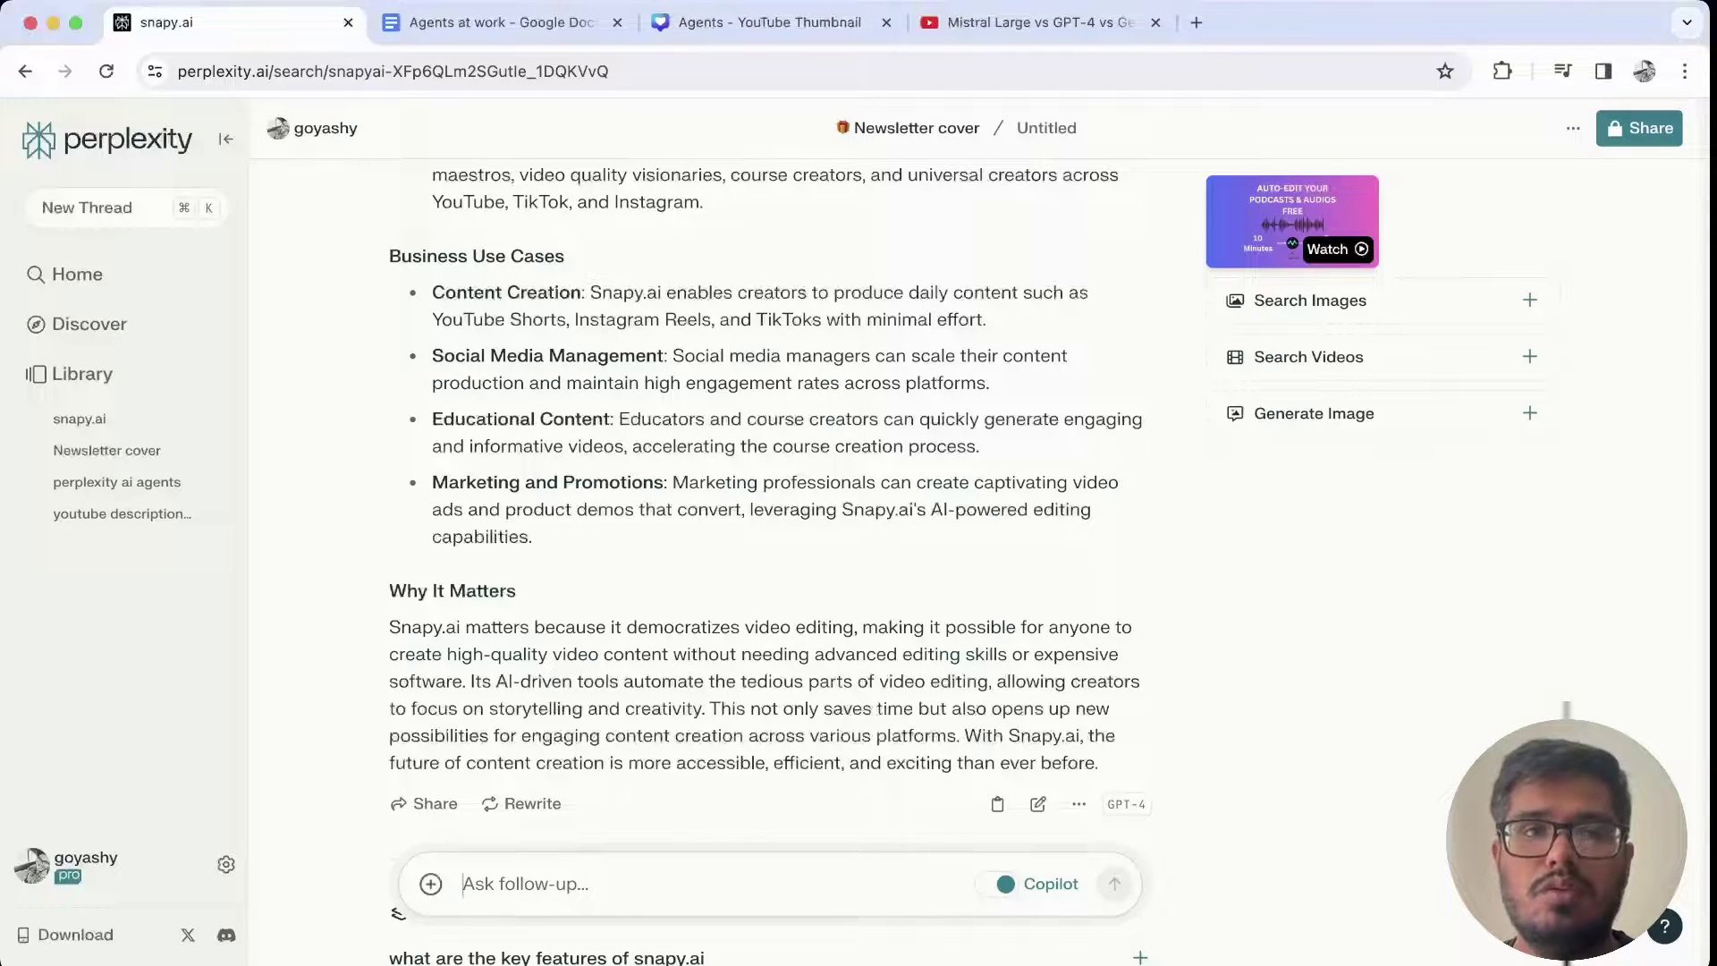
{"action": "scroll", "coordinate": [769, 492], "scroll_direction": "down", "scroll_amount": 3}
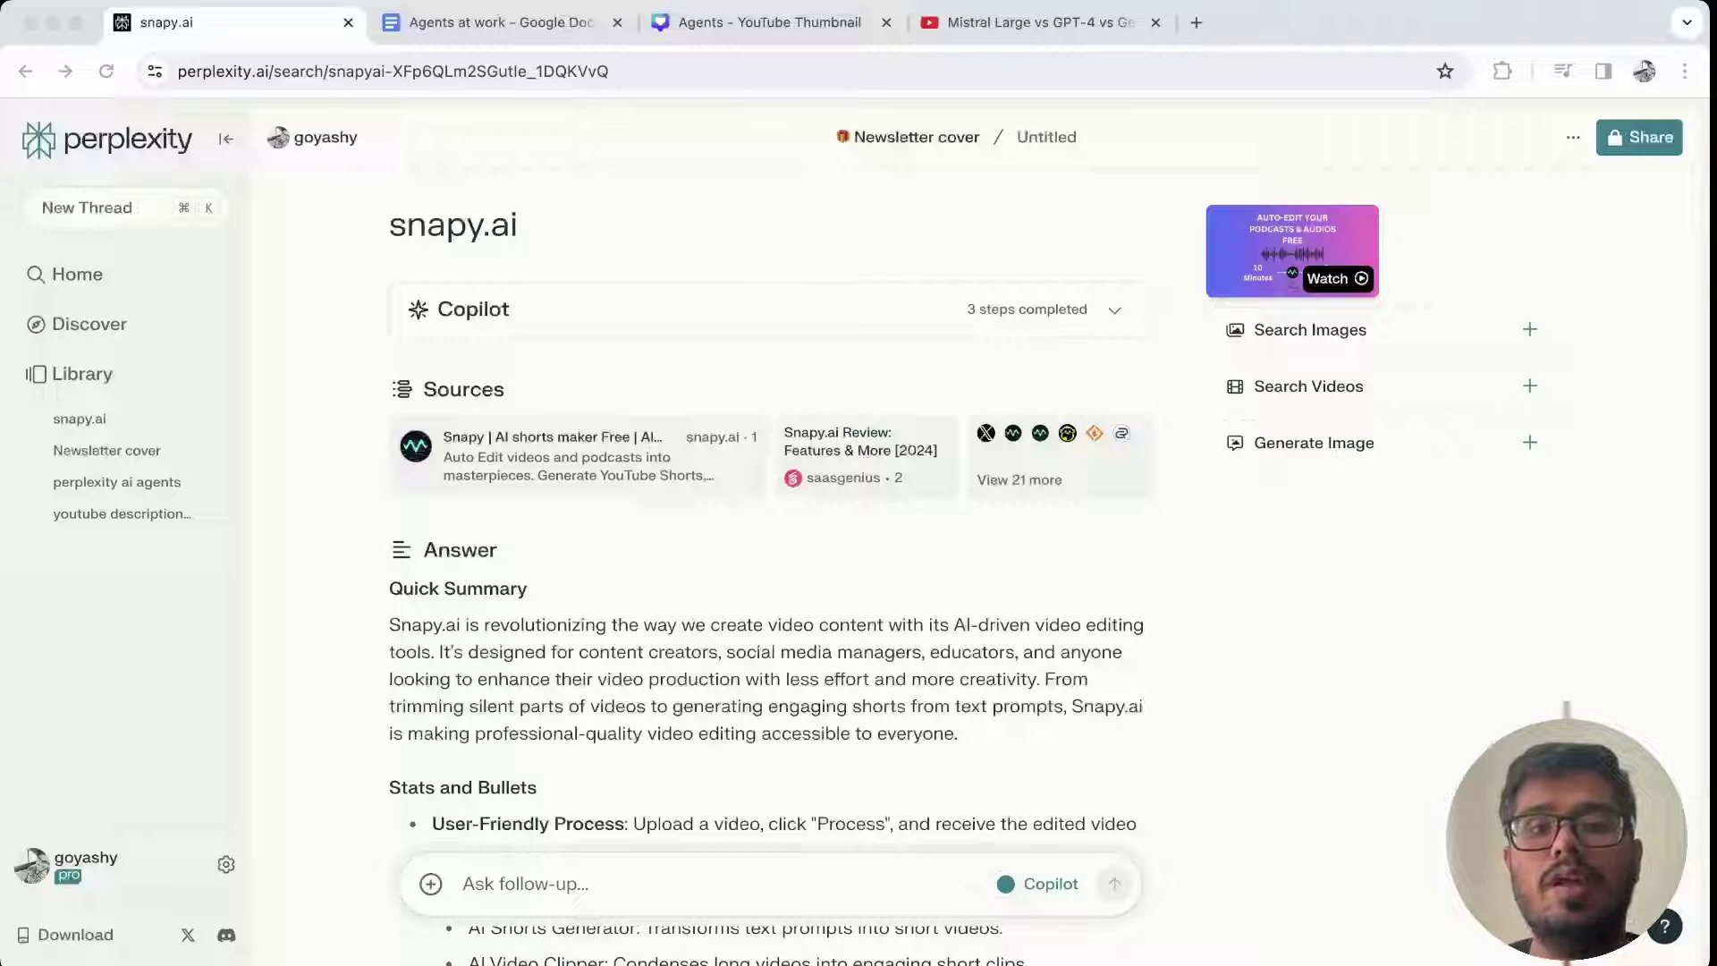
Open the Sales - Customer Study collection from the Perplexity Library.
{"action": "key", "text": "super+Tab"}
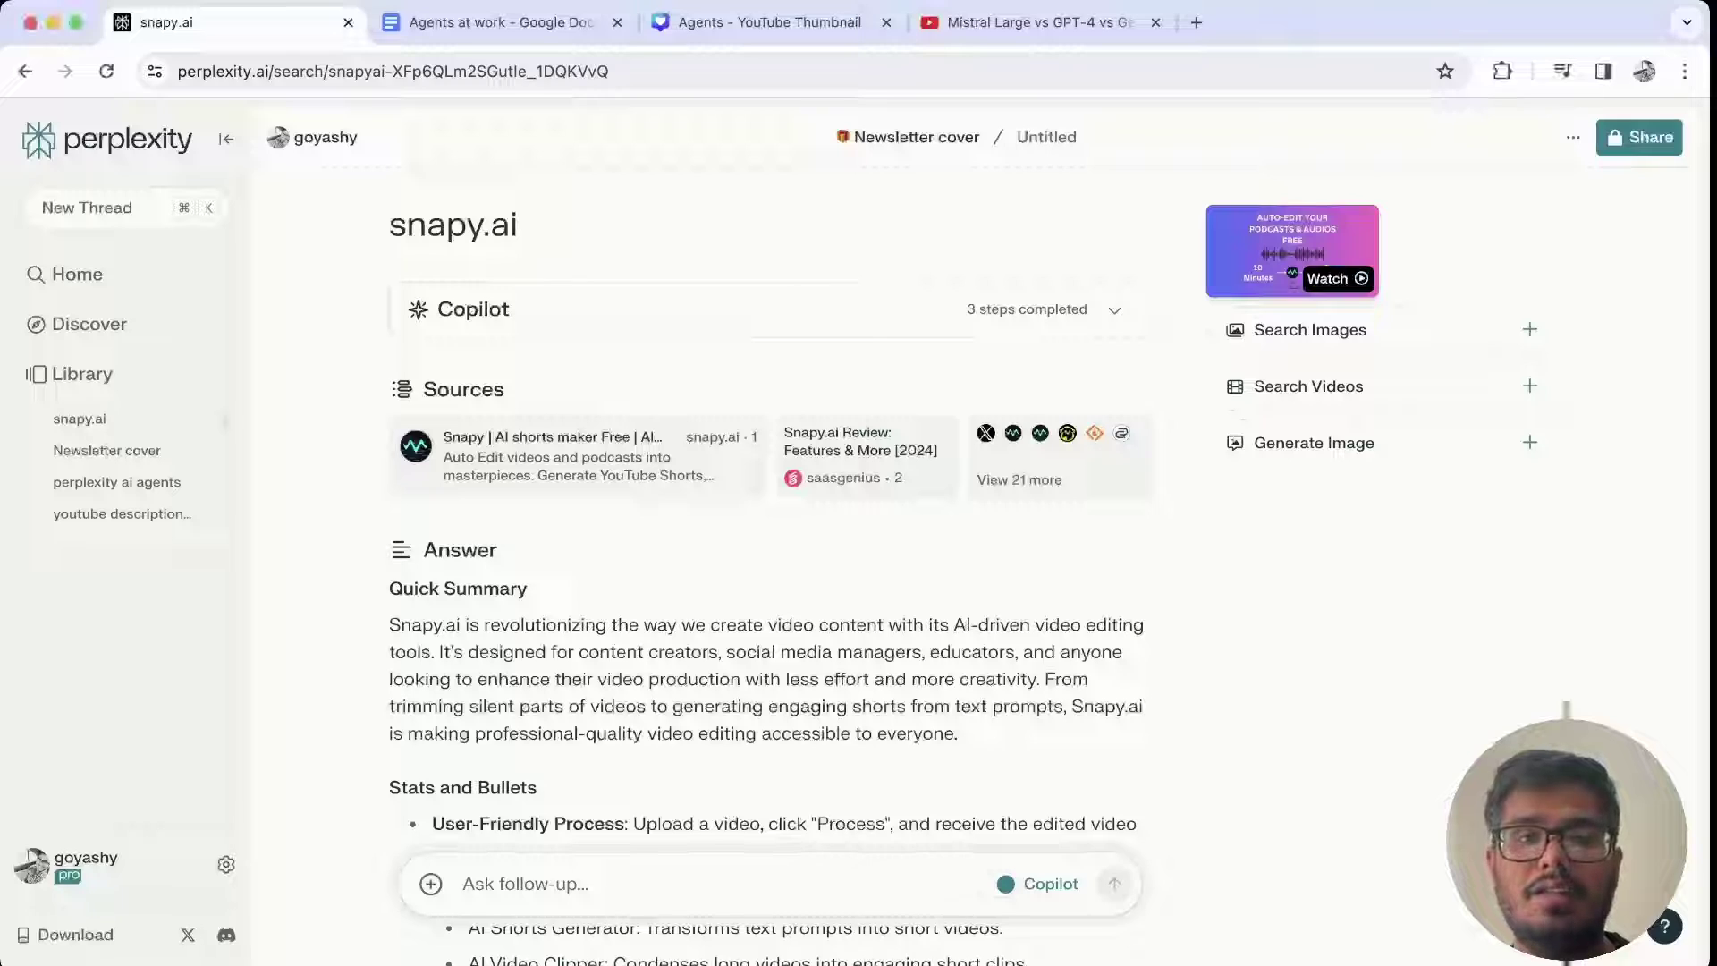
{"action": "left_click", "coordinate": [80, 374]}
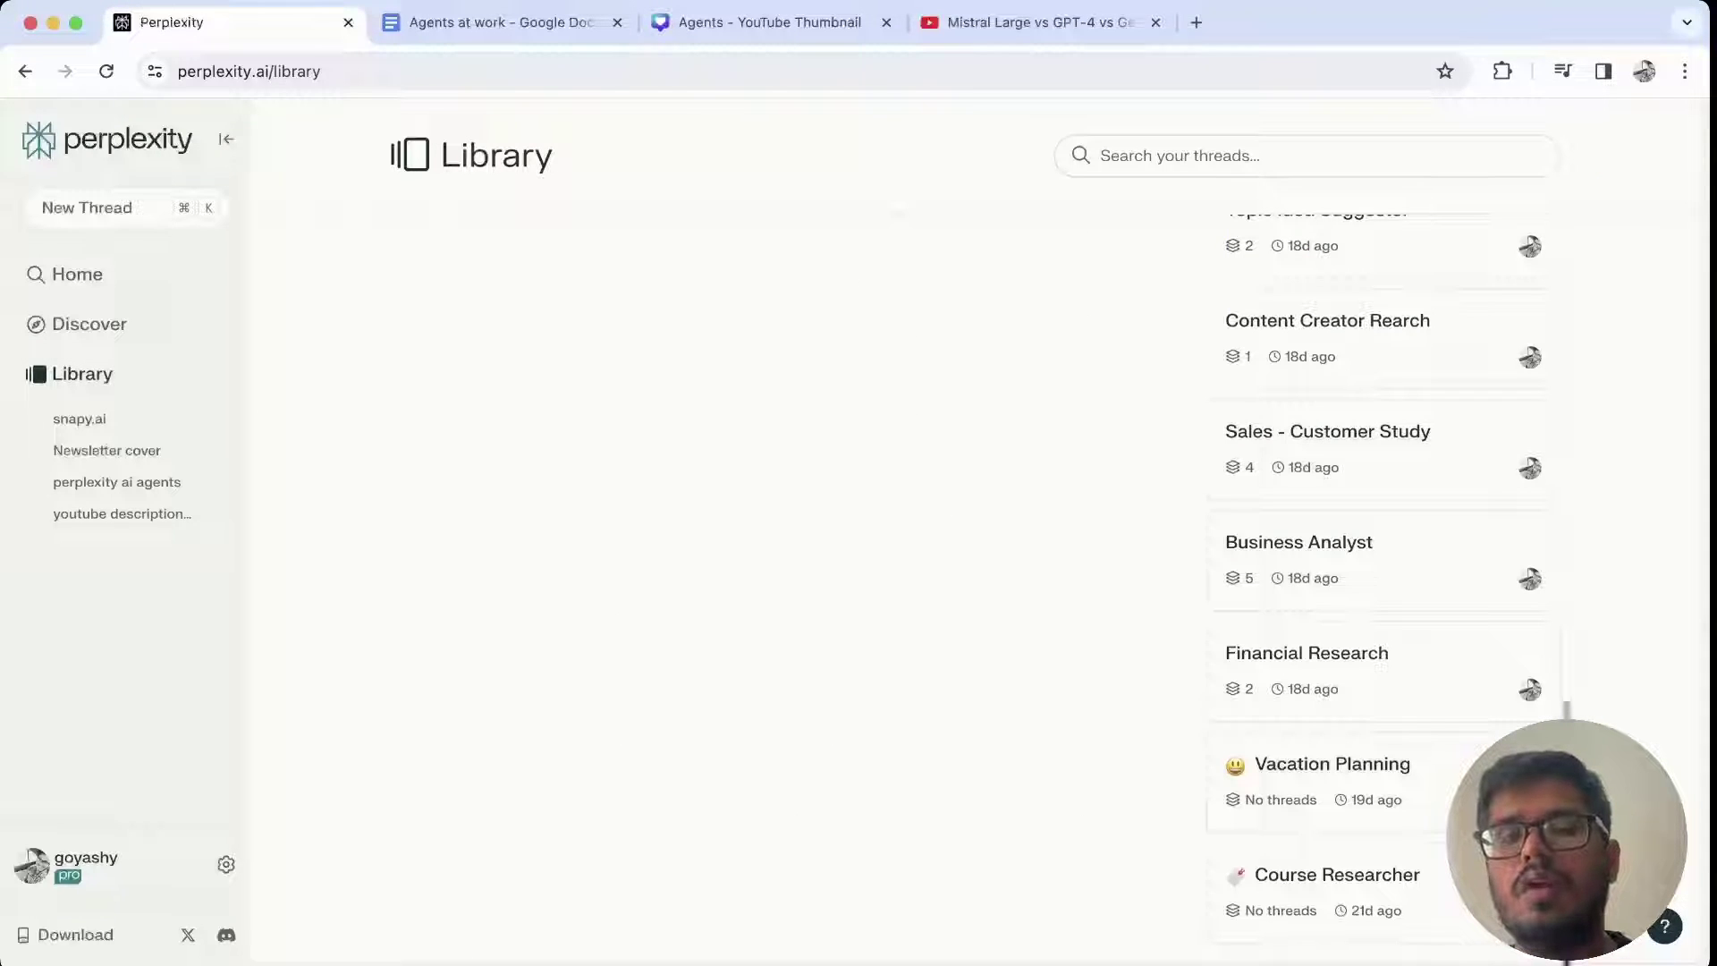
{"action": "left_click", "coordinate": [1328, 431]}
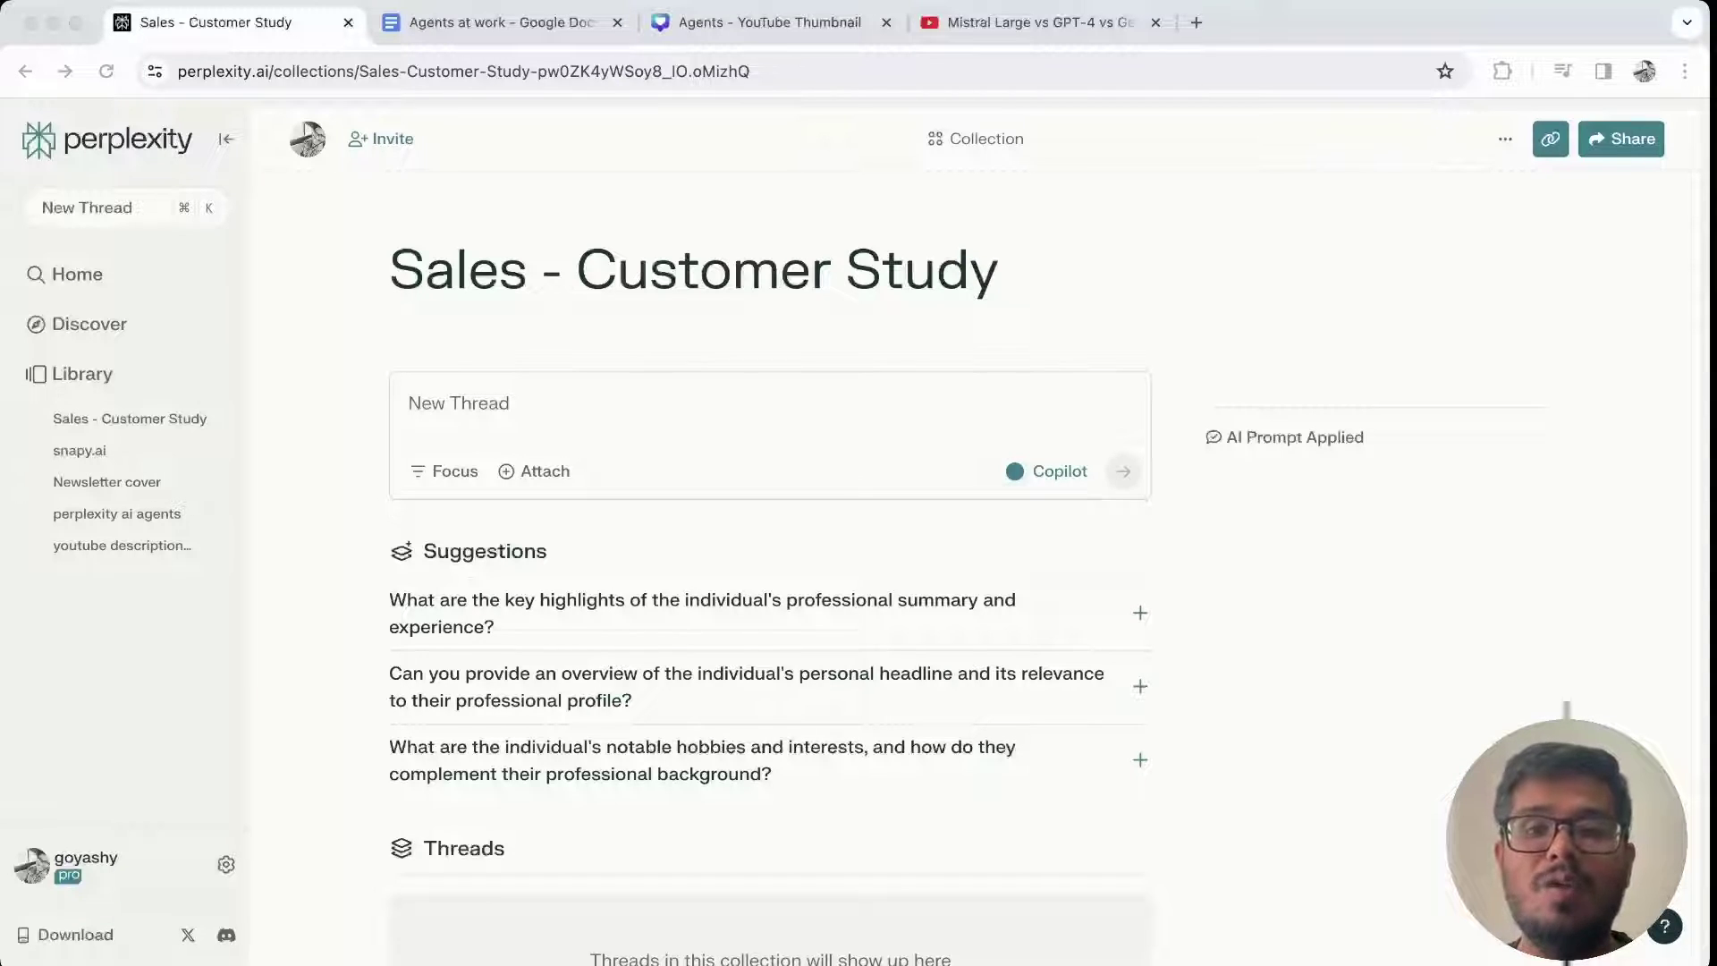
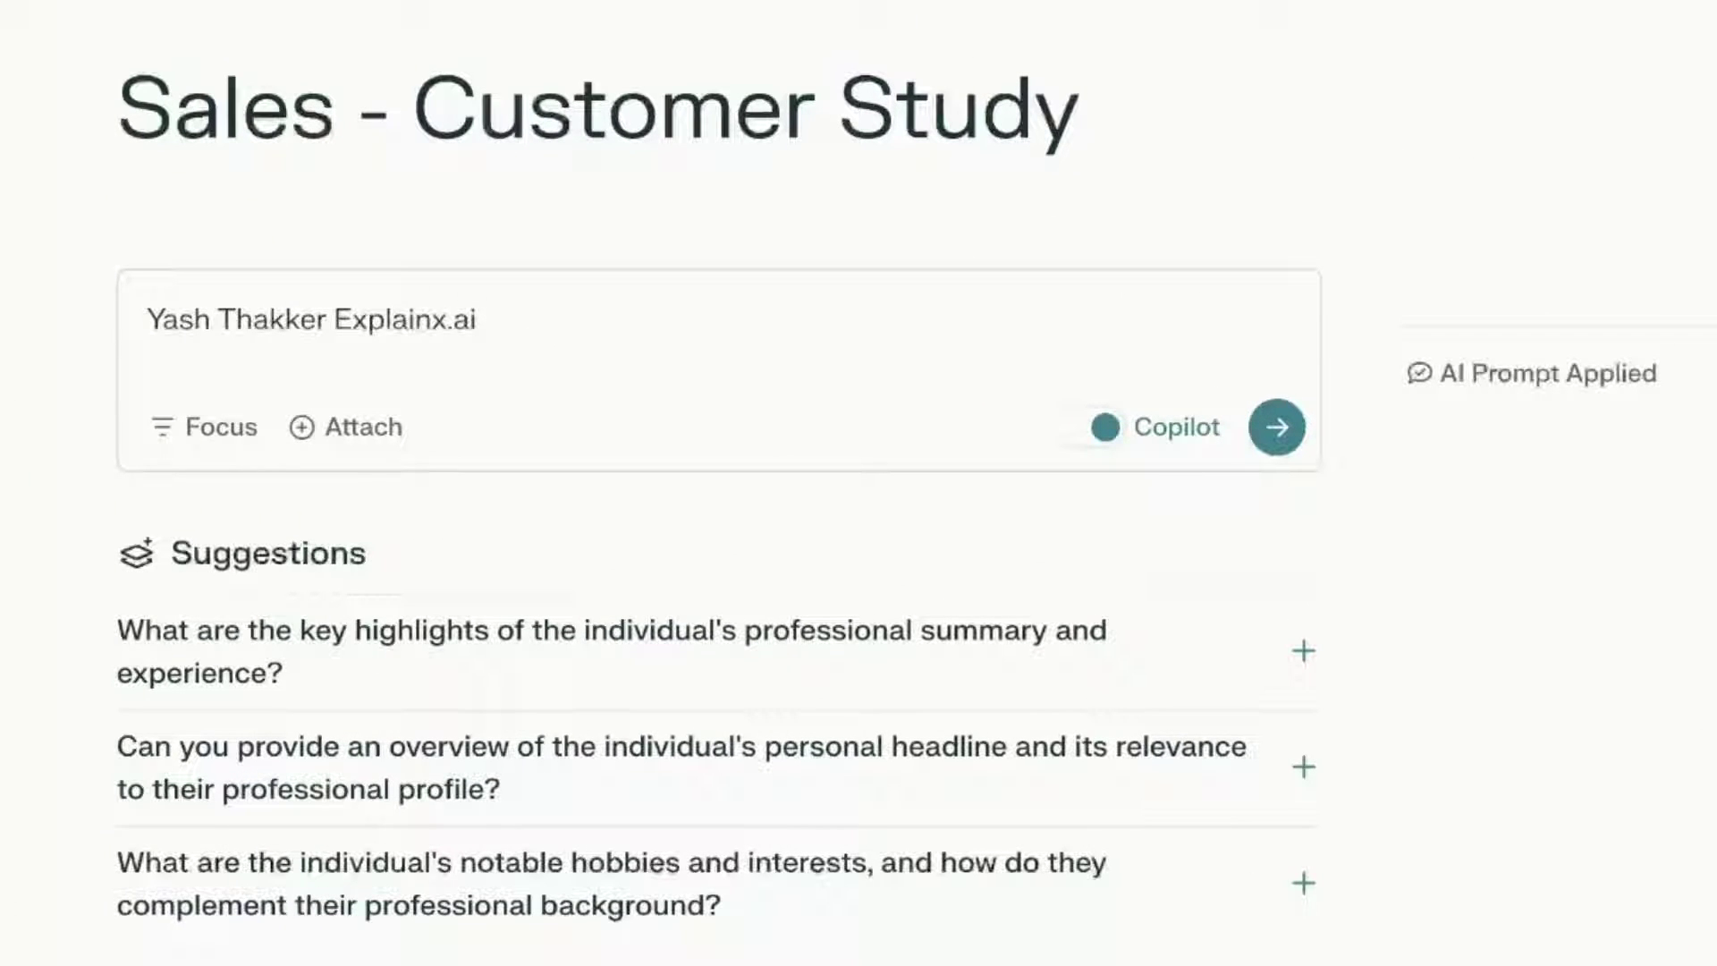
Paste the person's name and company, insert '- ' before Explainx.ai, and submit it.
{"action": "left_click_drag", "start_coordinate": [335, 319], "coordinate": [148, 320]}
{"action": "left_click", "coordinate": [334, 320]}
{"action": "type", "text": "-"}
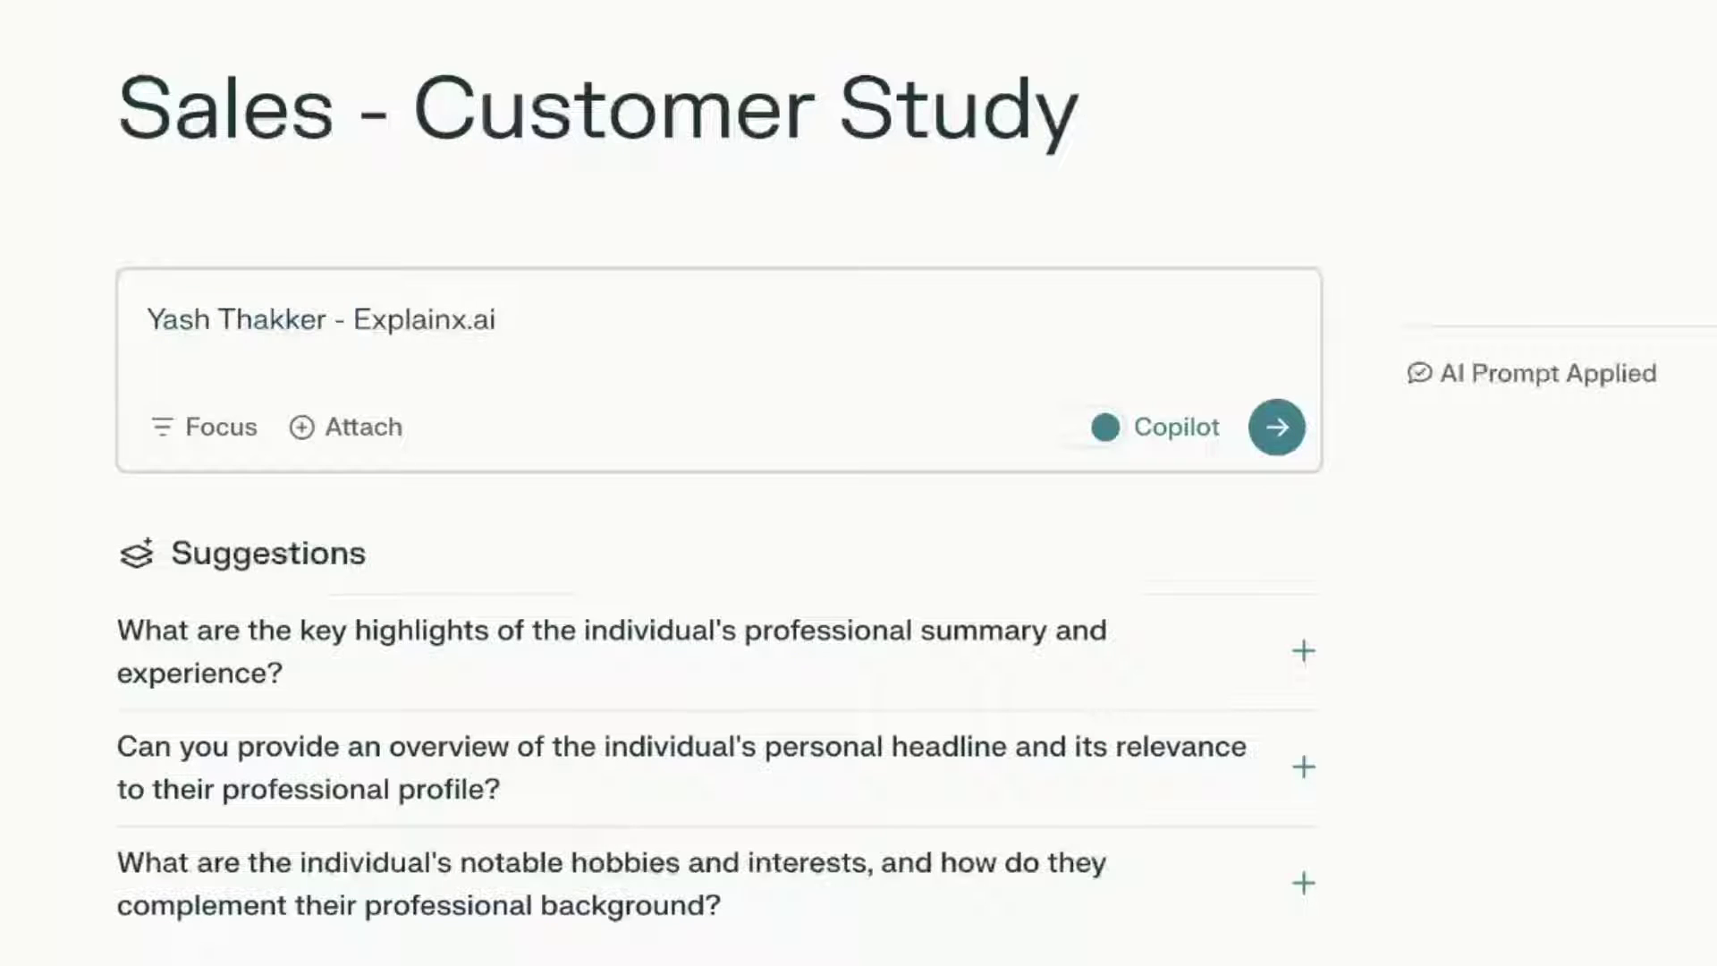
{"action": "key", "text": "Return"}
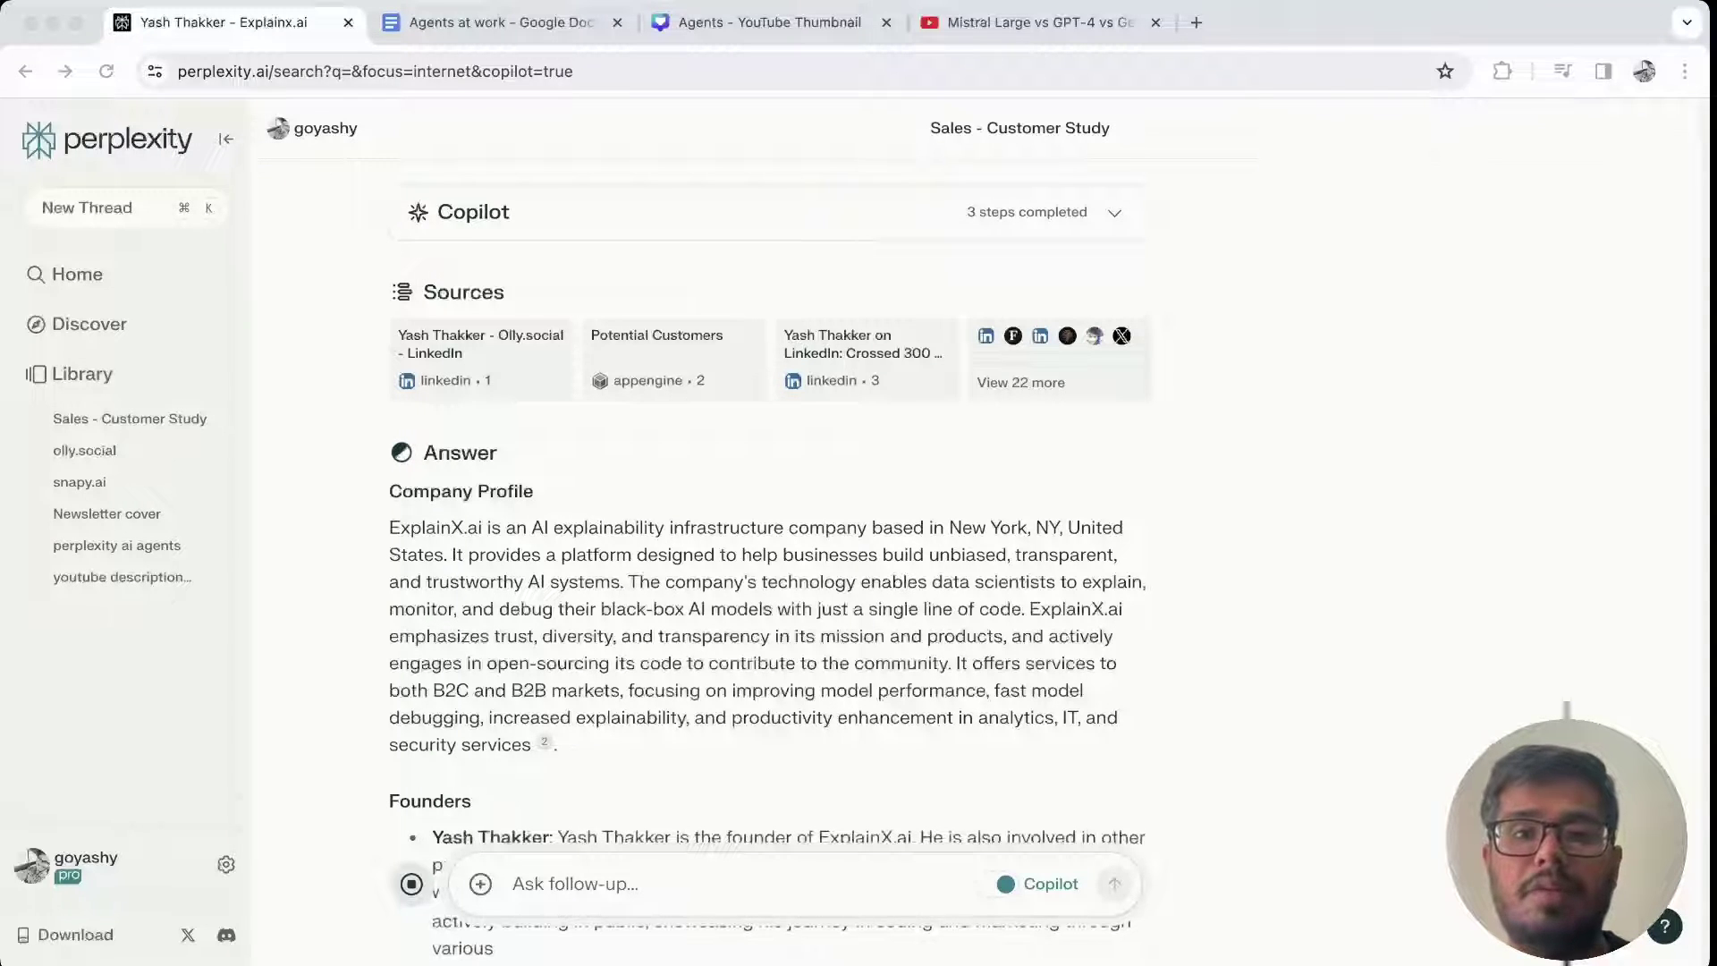
Review the Company Profile and Founders sections, highlighting the co-founder bullet.
{"action": "left_click_drag", "start_coordinate": [672, 555], "coordinate": [791, 717]}
{"action": "scroll", "coordinate": [769, 536], "scroll_direction": "down", "scroll_amount": 4}
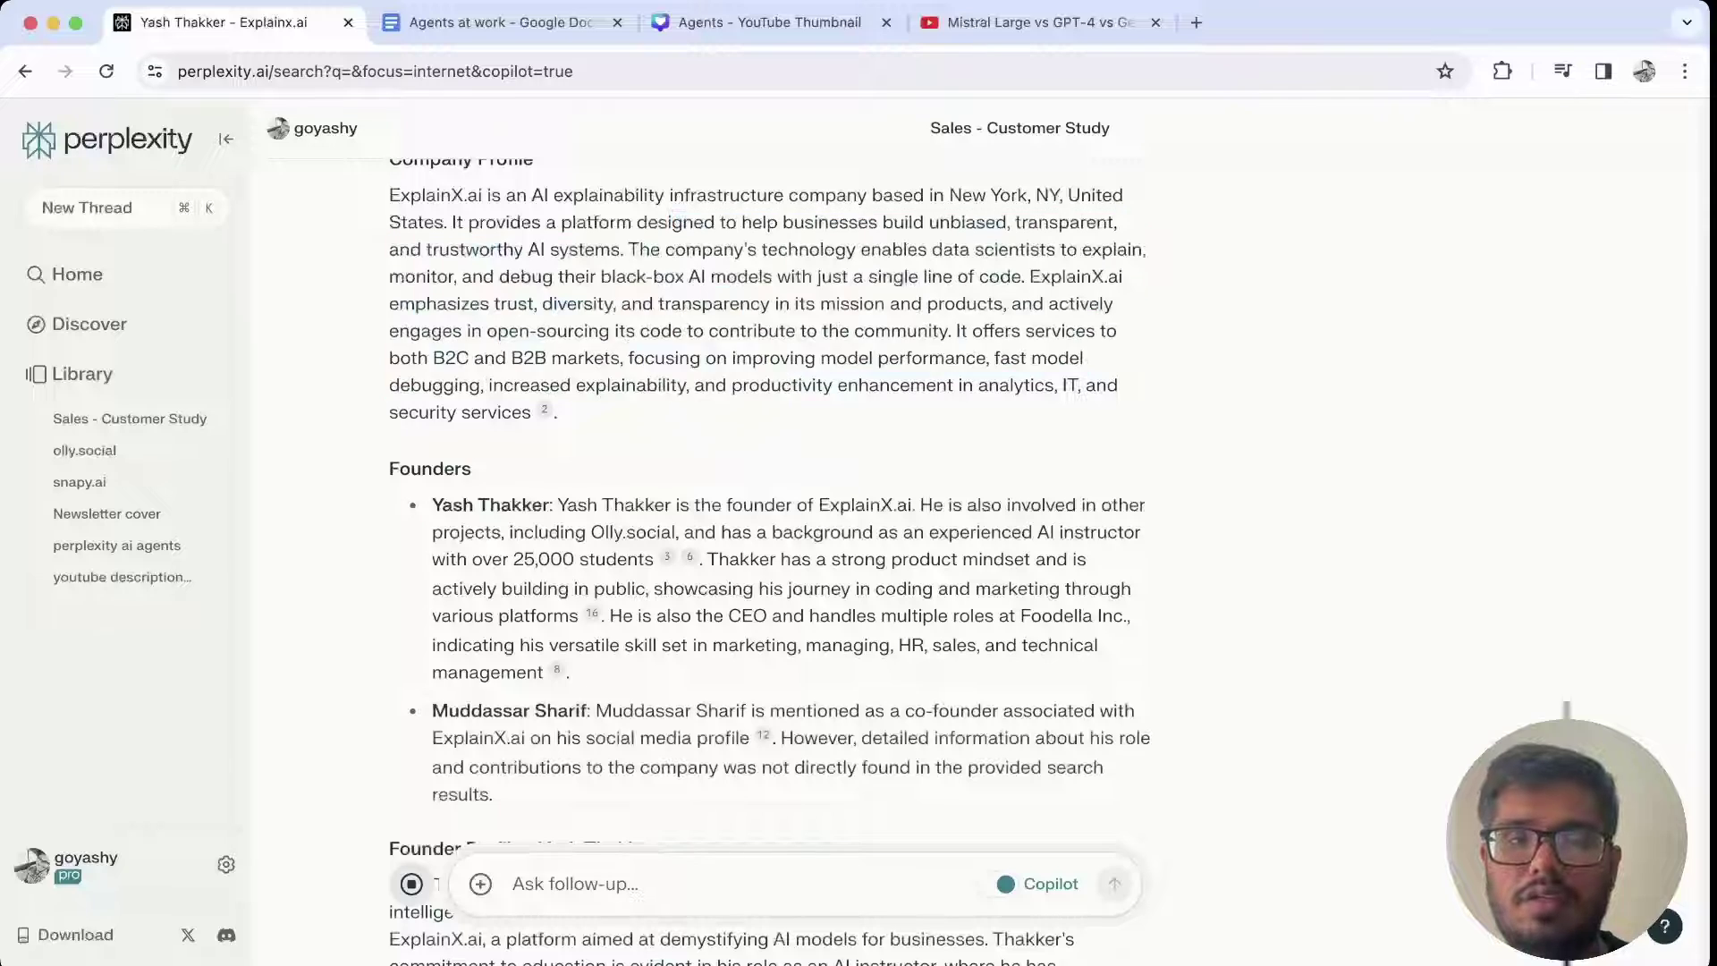
{"action": "triple_click", "coordinate": [460, 710]}
{"action": "scroll", "coordinate": [769, 537], "scroll_direction": "down", "scroll_amount": 5}
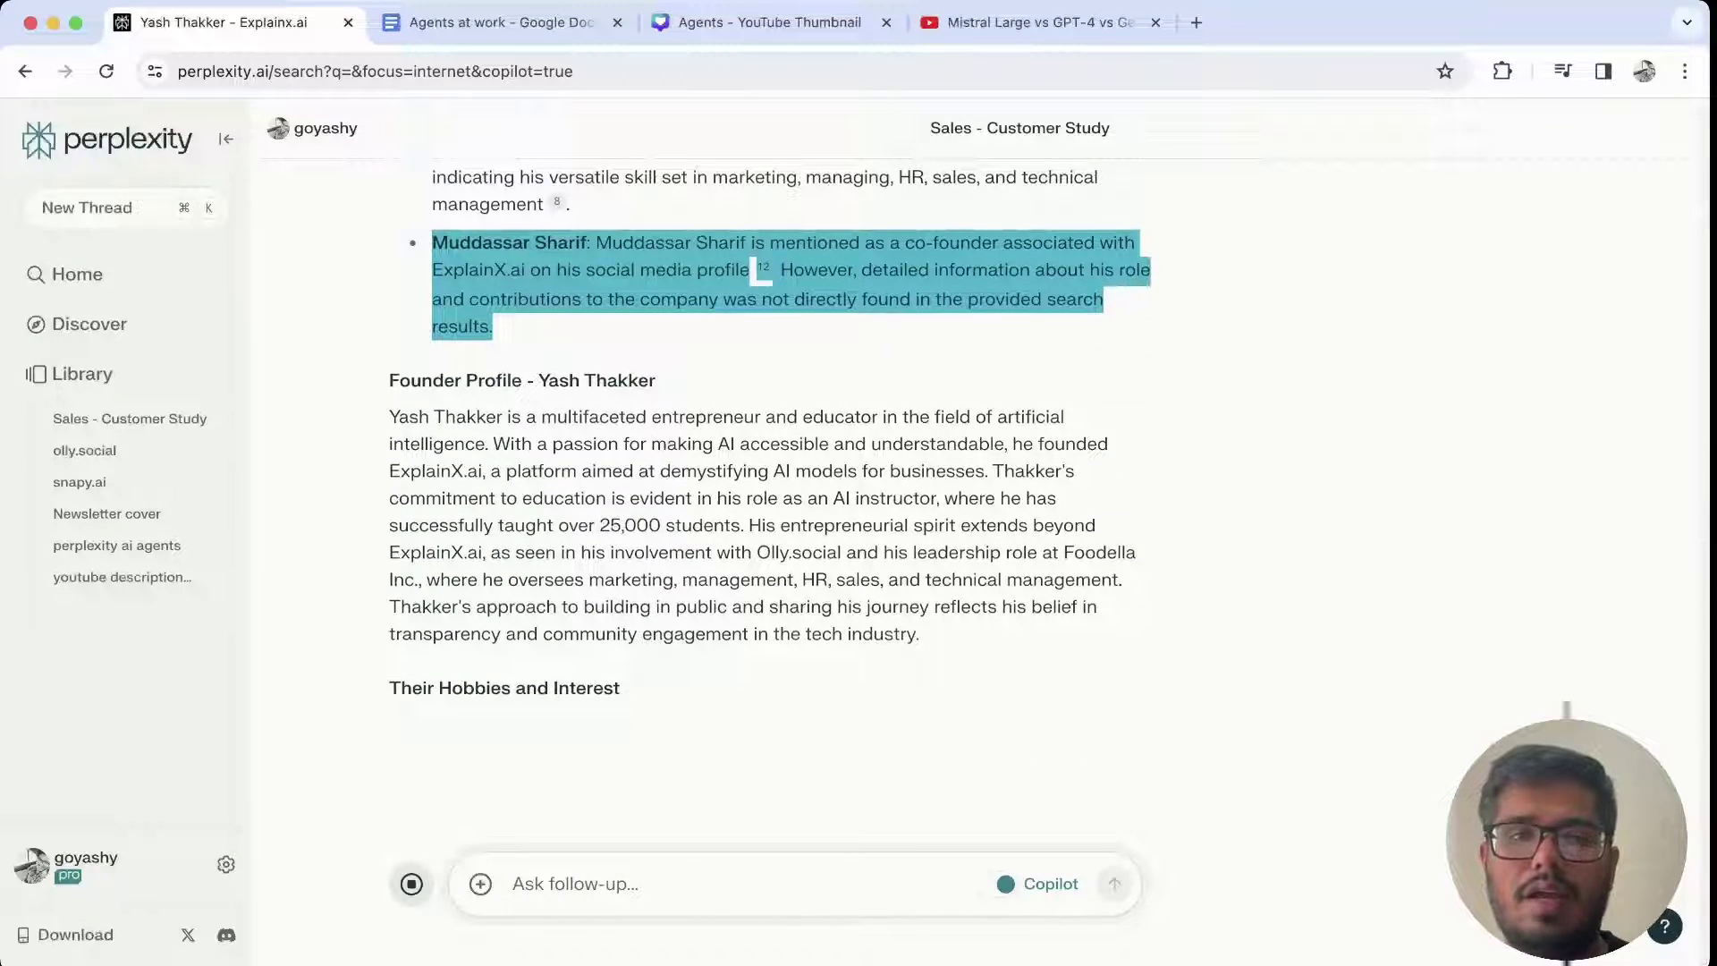
{"action": "scroll", "coordinate": [769, 536], "scroll_direction": "up", "scroll_amount": 2}
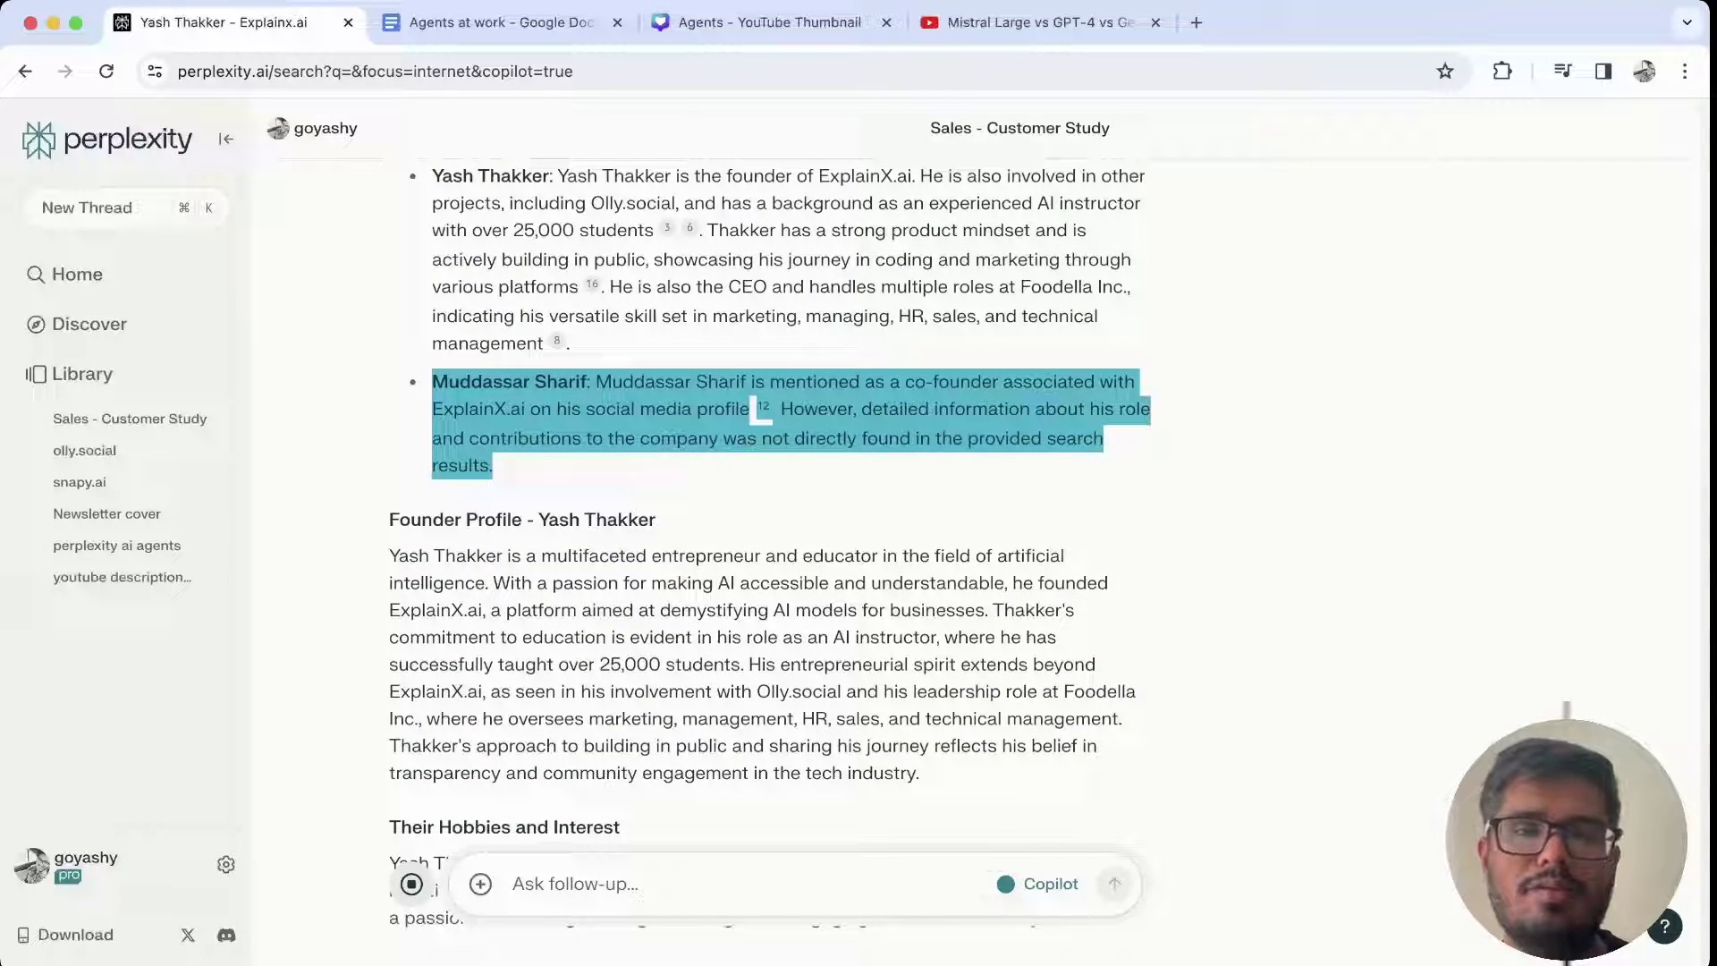
{"action": "scroll", "coordinate": [761, 409], "scroll_direction": "down", "scroll_amount": 7}
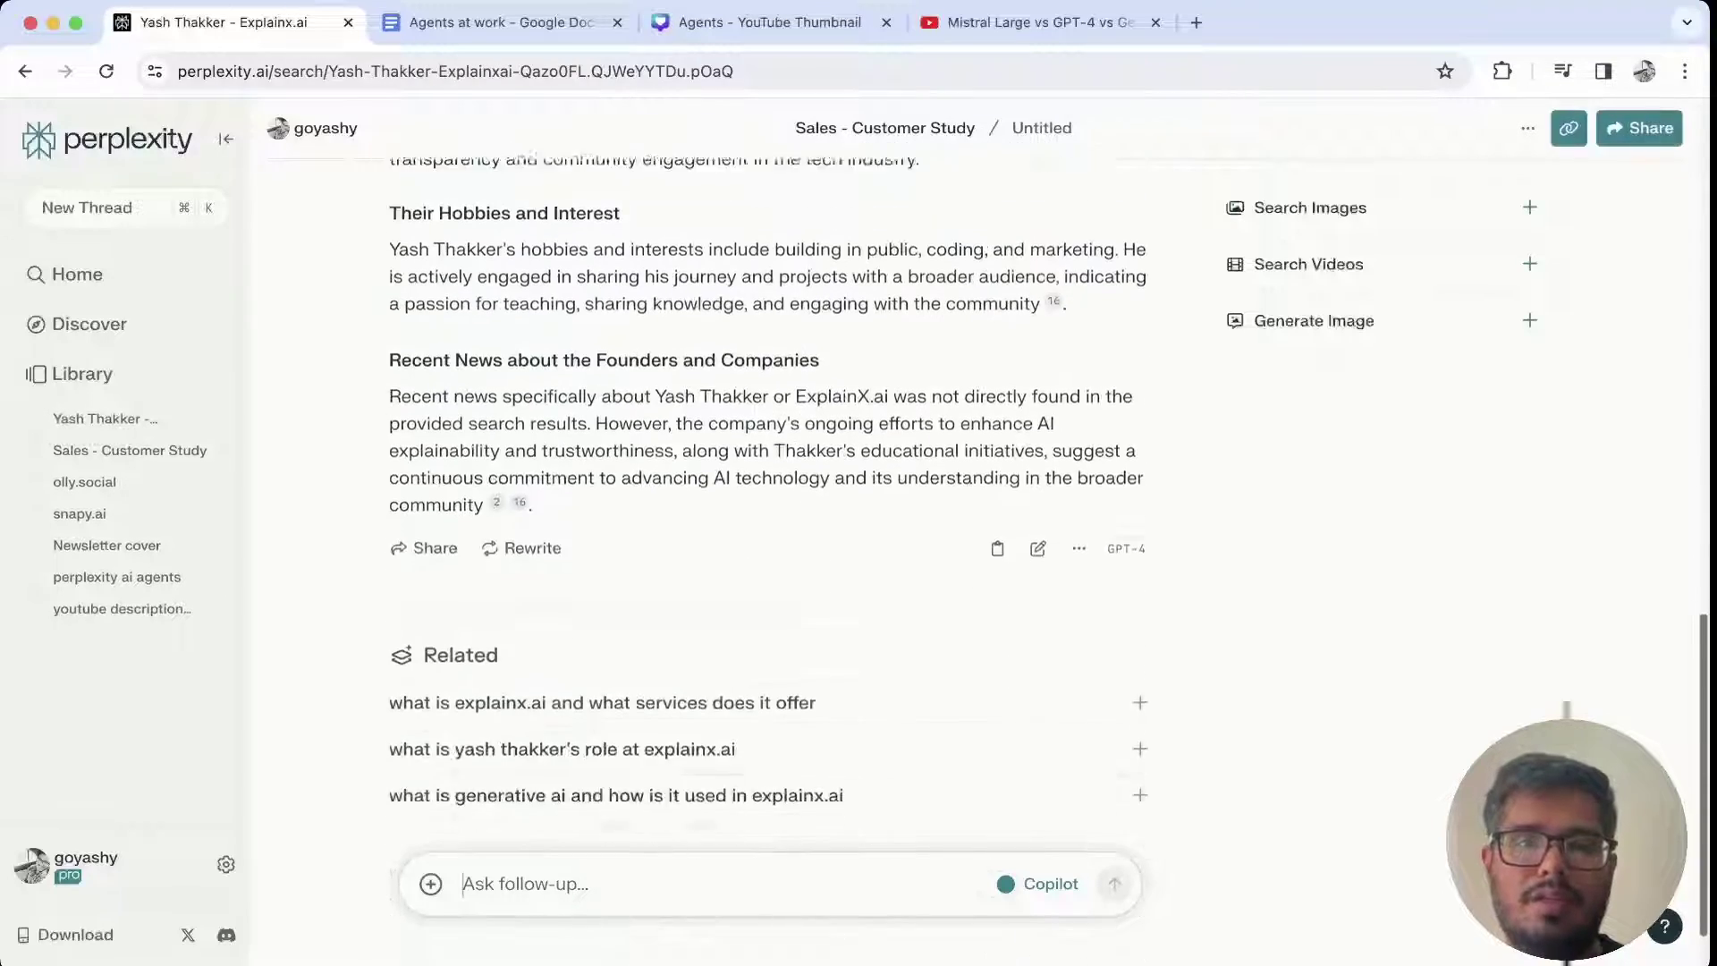
{"action": "scroll", "coordinate": [761, 410], "scroll_direction": "up", "scroll_amount": 4}
{"action": "scroll", "coordinate": [769, 537], "scroll_direction": "up", "scroll_amount": 2}
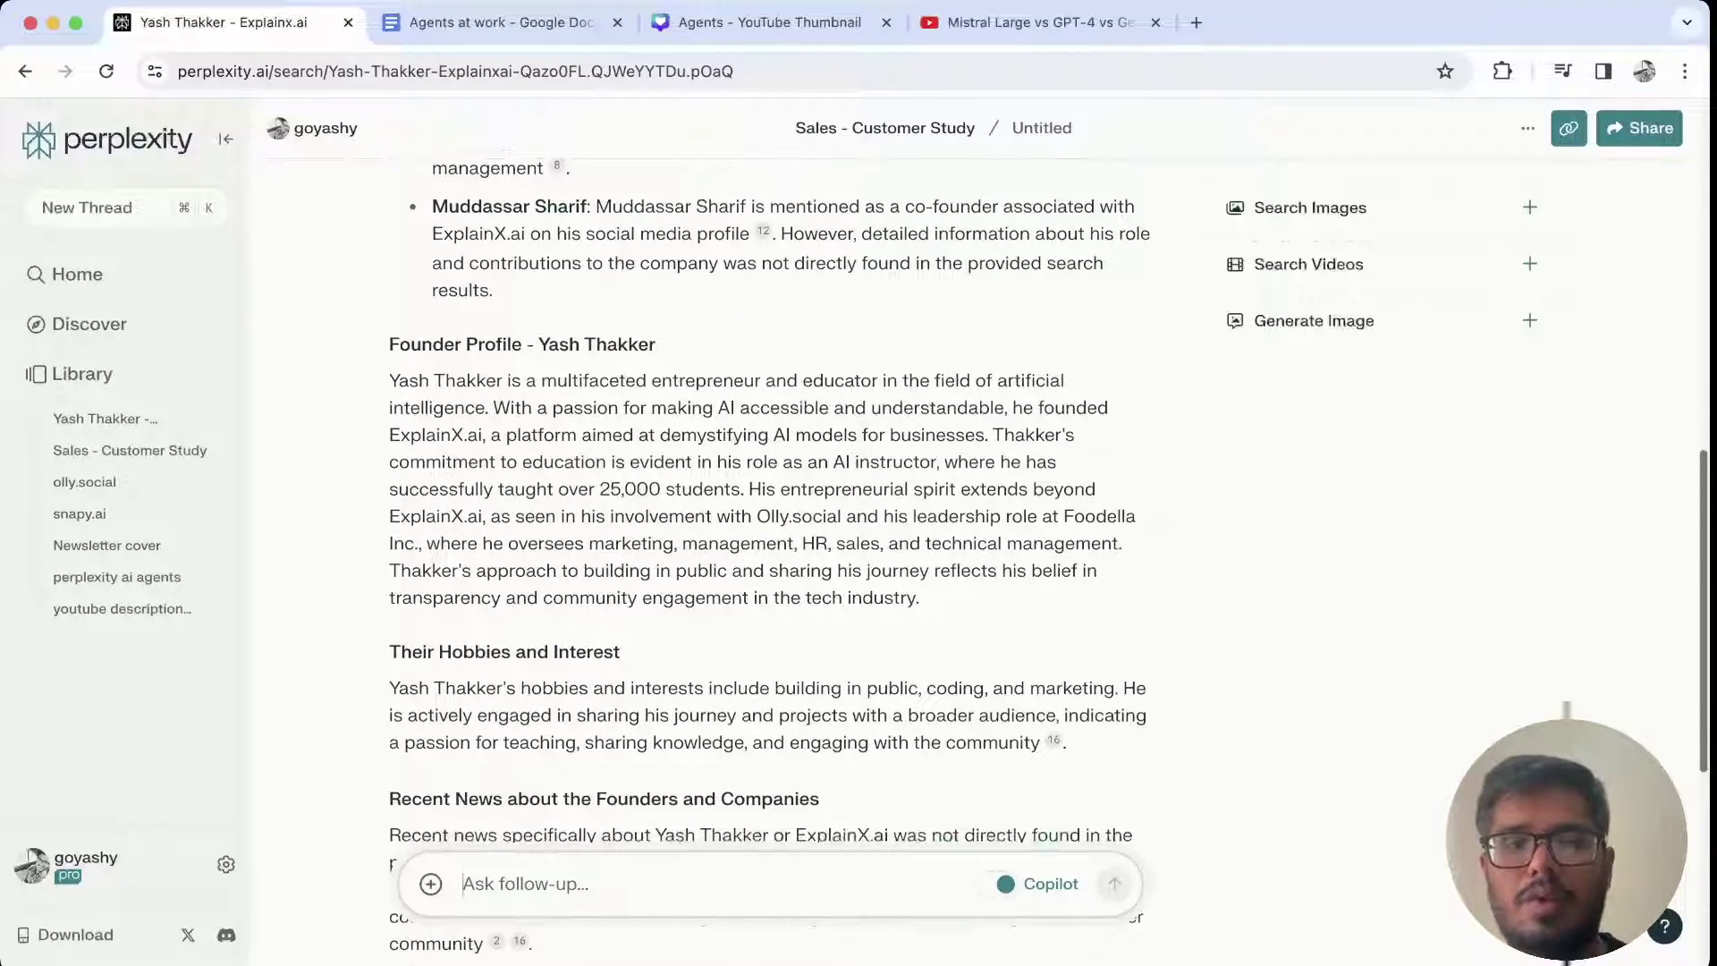
{"action": "scroll", "coordinate": [770, 537], "scroll_direction": "up", "scroll_amount": 3}
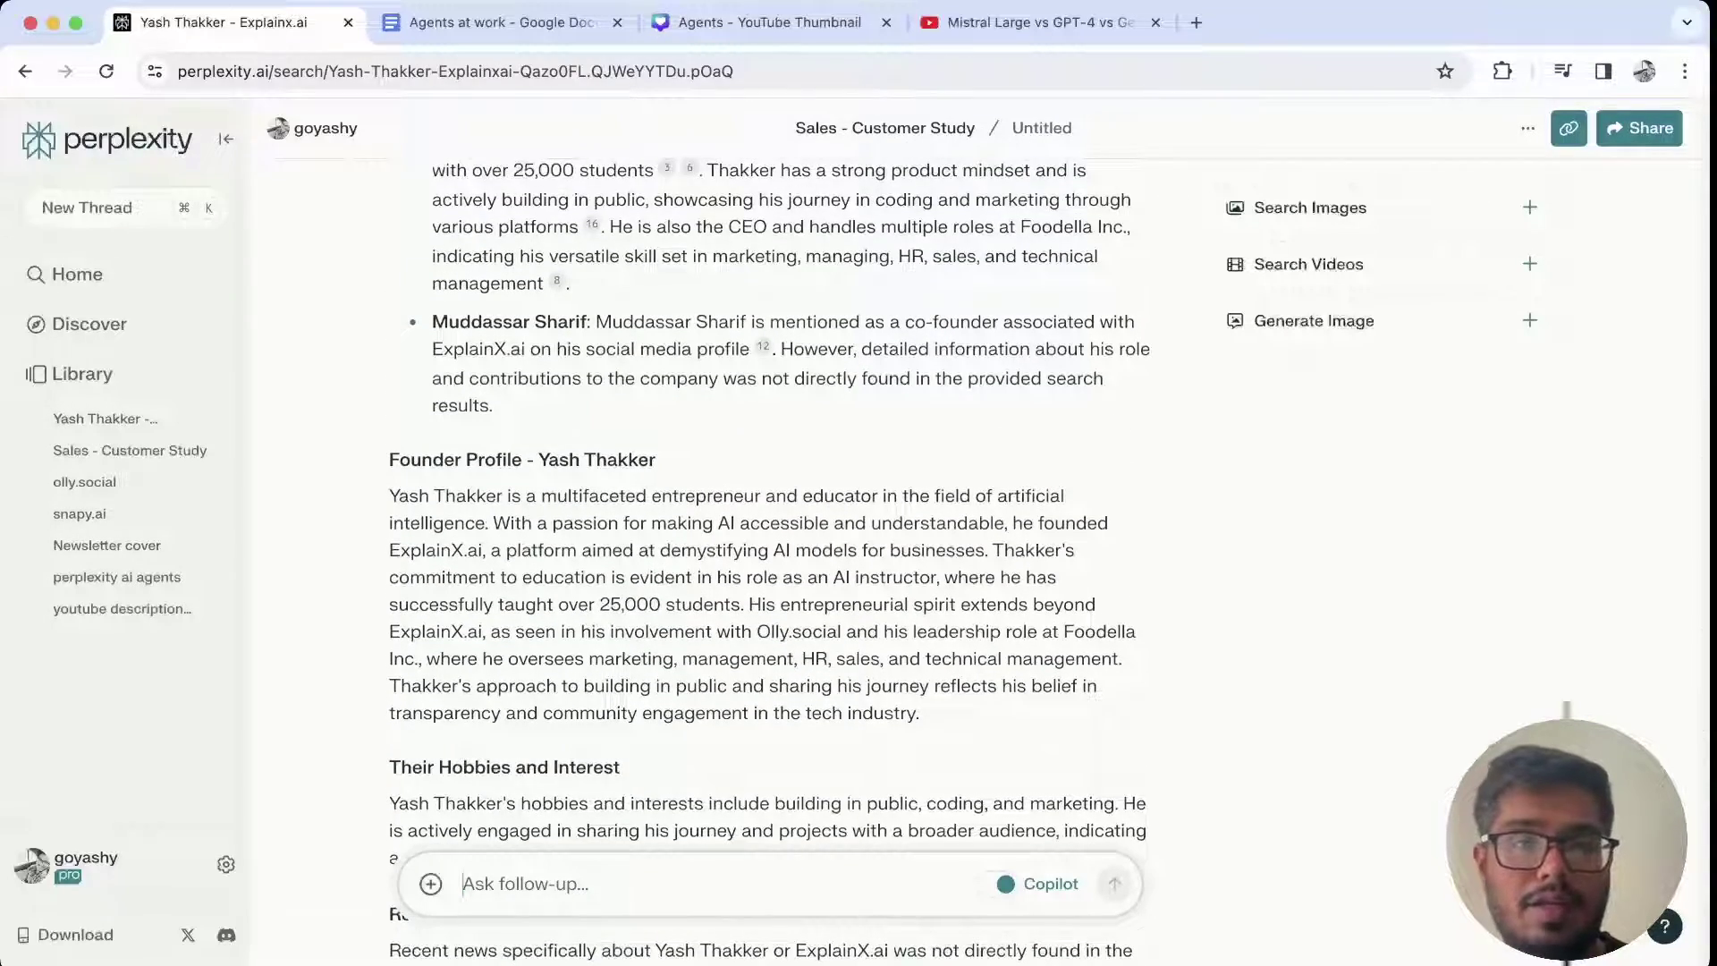
Highlight the founder profile, hobbies and interests, and recent news paragraphs.
{"action": "left_click_drag", "start_coordinate": [389, 496], "coordinate": [832, 713]}
{"action": "left_click", "coordinate": [832, 713]}
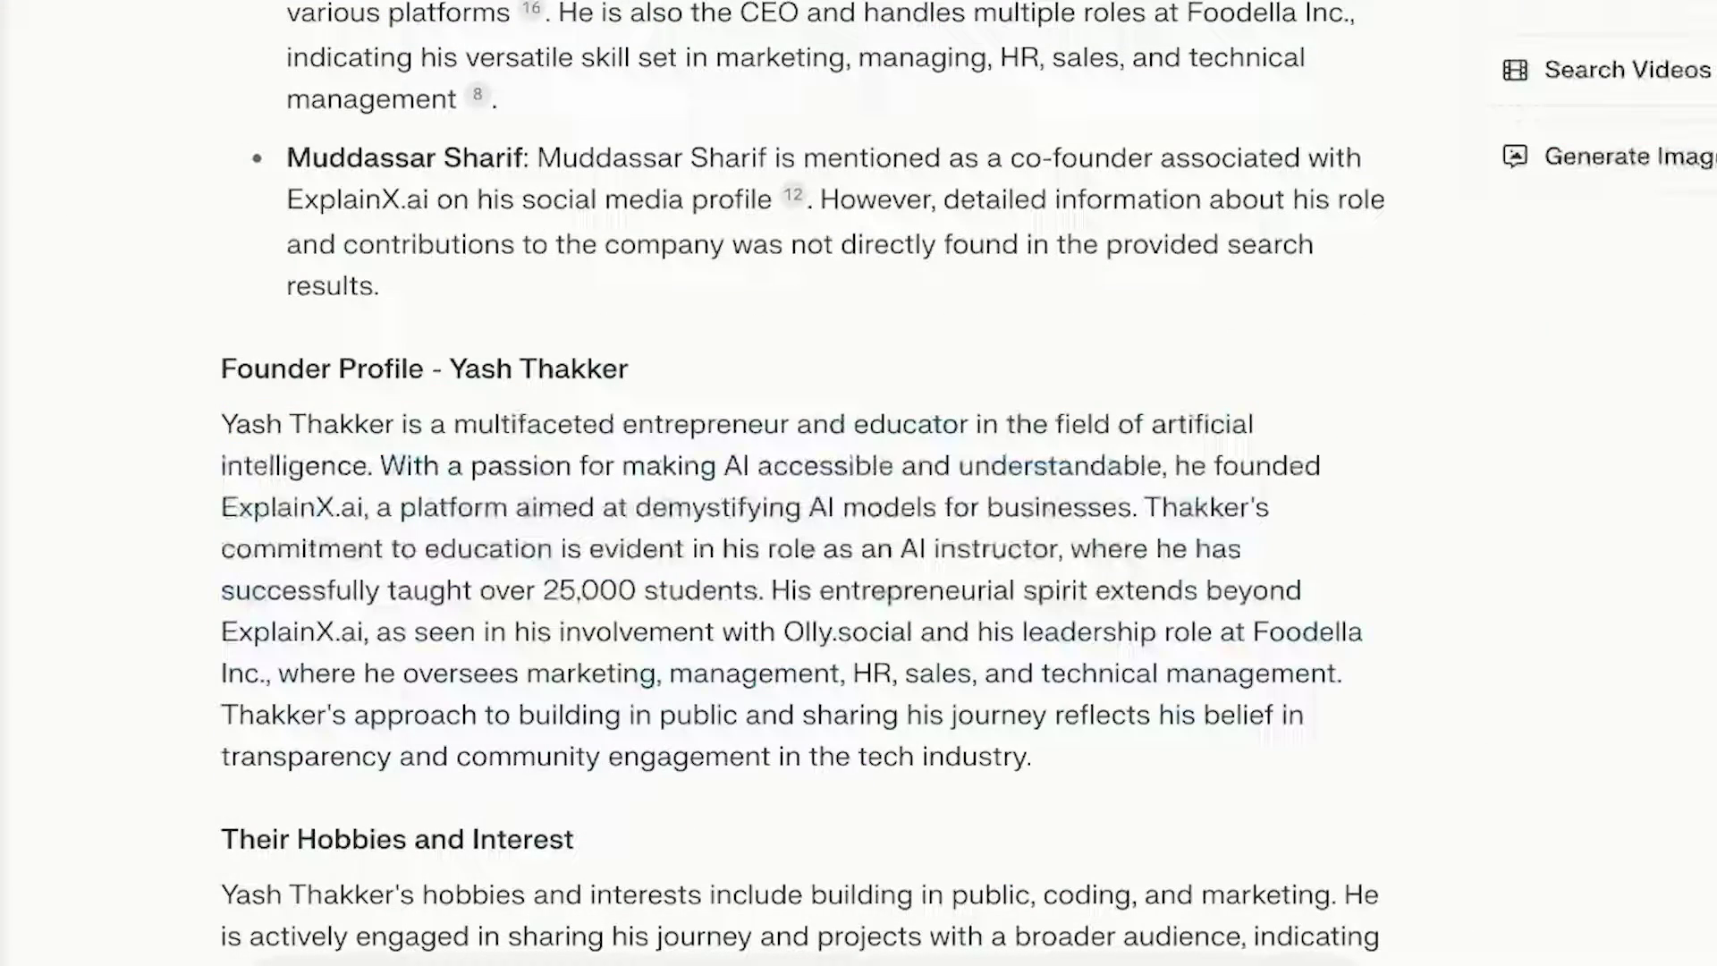
{"action": "scroll", "coordinate": [802, 483], "scroll_direction": "down", "scroll_amount": 8}
{"action": "left_click_drag", "start_coordinate": [224, 552], "coordinate": [1013, 635]}
{"action": "left_click", "coordinate": [1012, 636]}
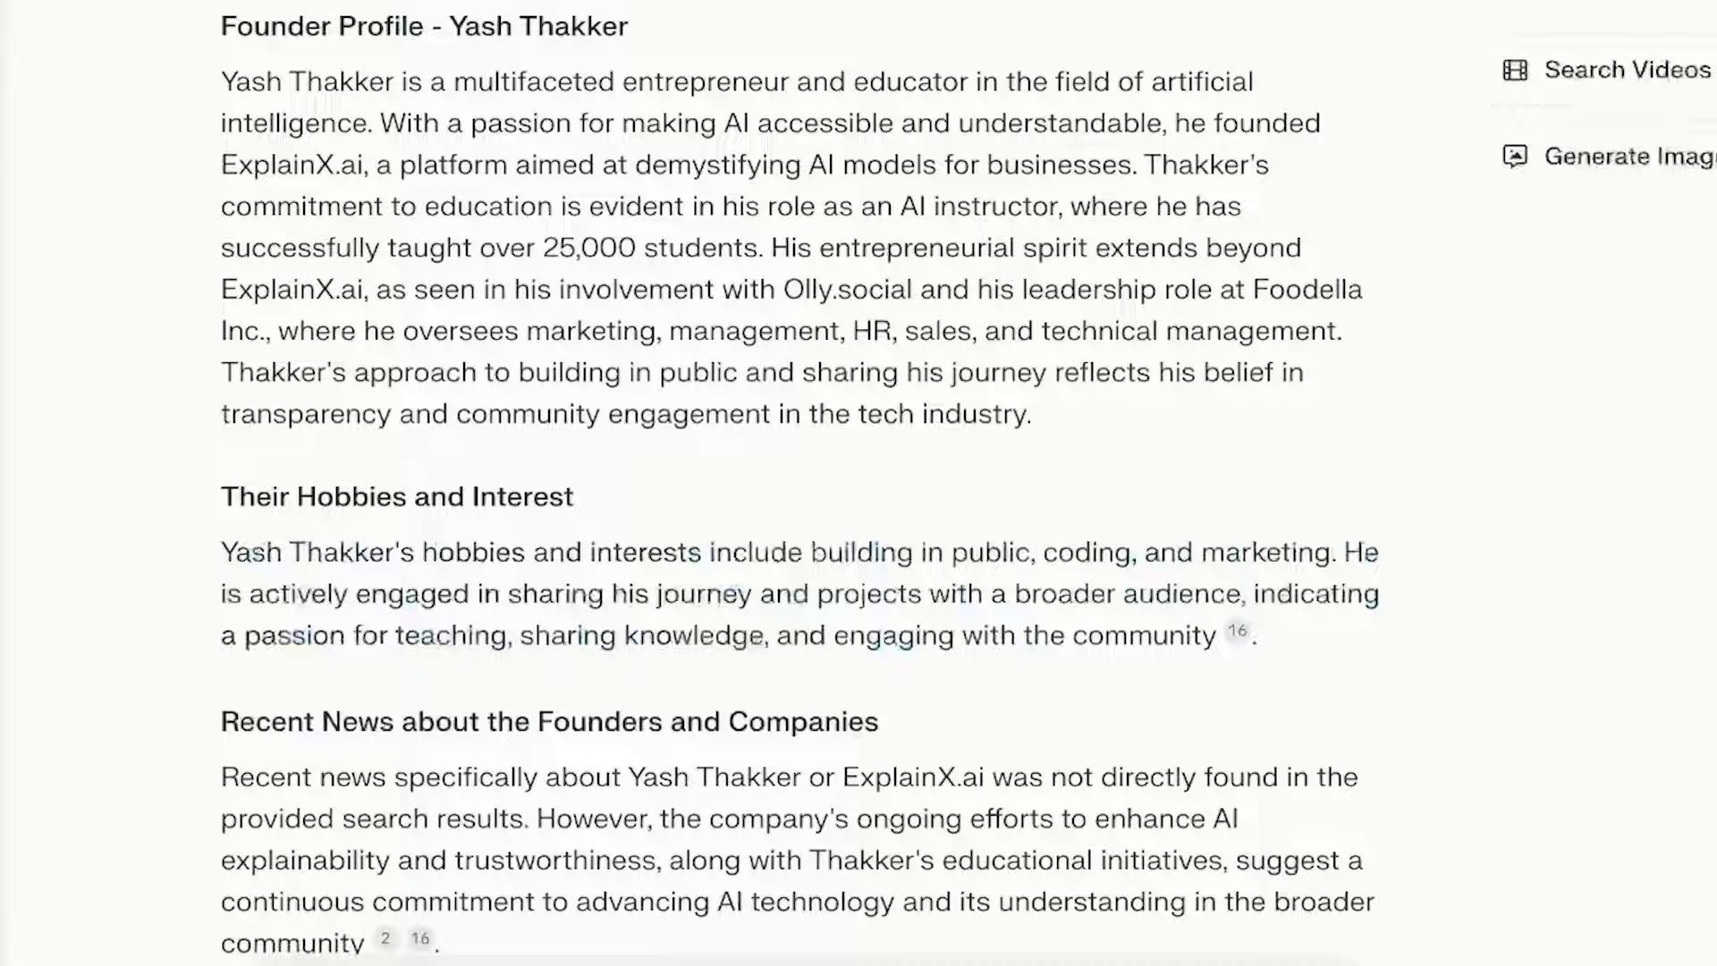
{"action": "left_click_drag", "start_coordinate": [875, 552], "coordinate": [1191, 635]}
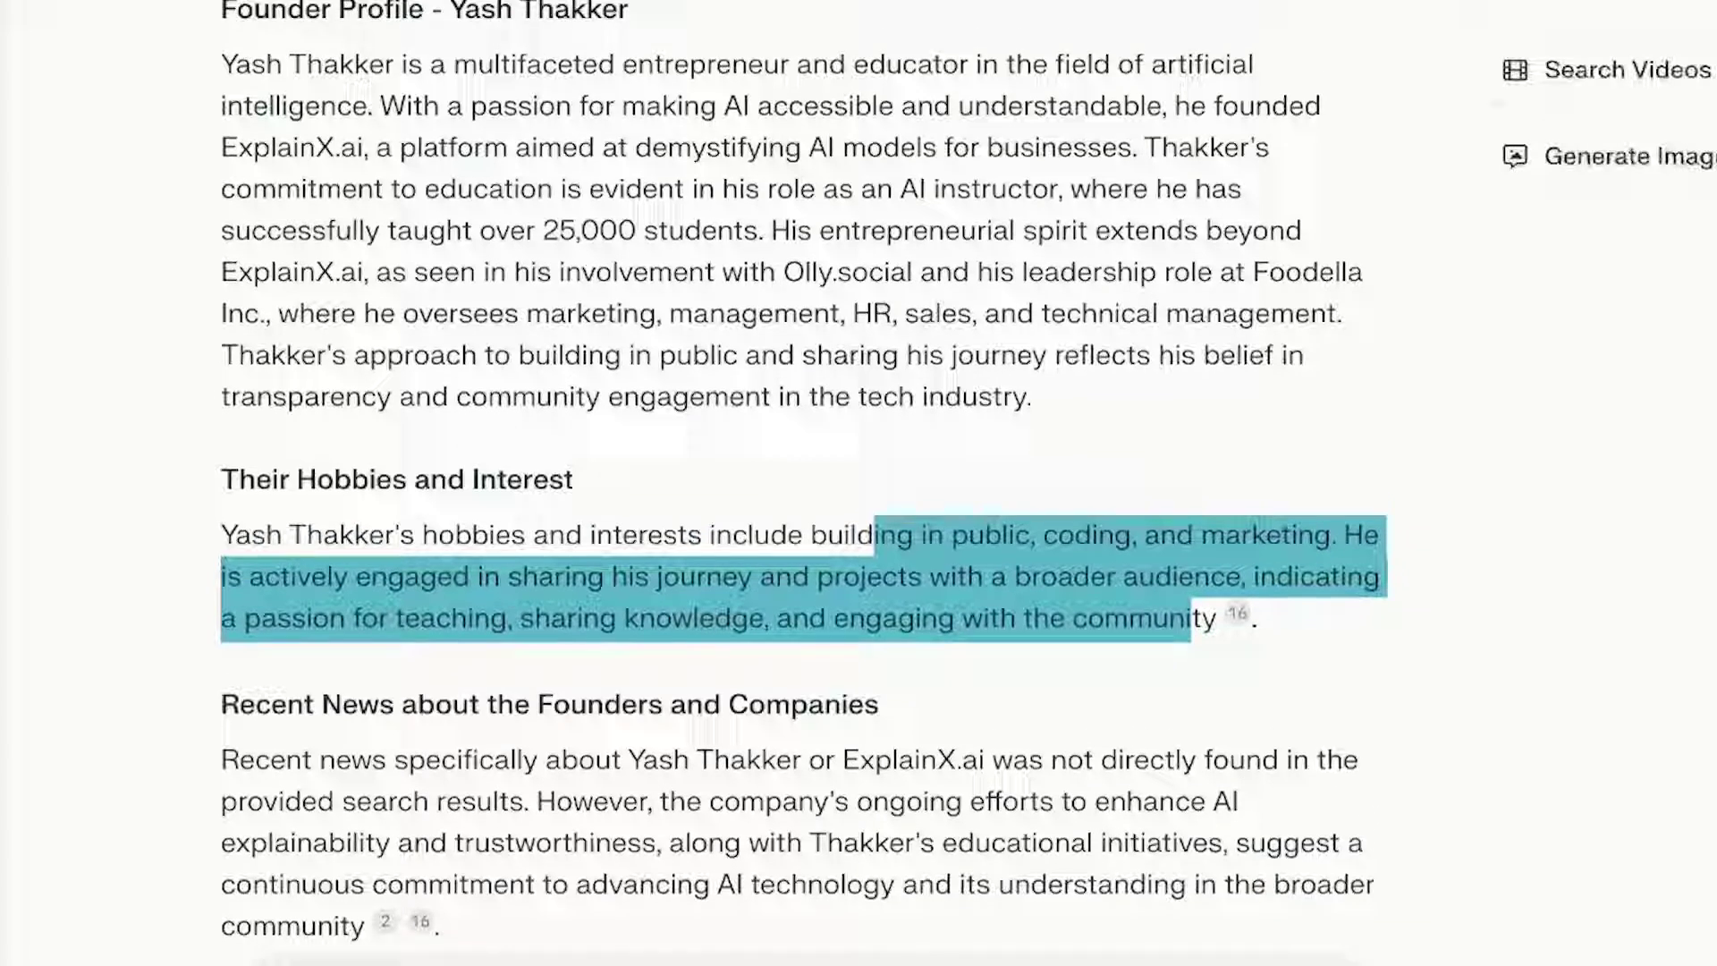
{"action": "scroll", "coordinate": [1191, 635], "scroll_direction": "down", "scroll_amount": 3}
{"action": "triple_click", "coordinate": [1191, 642]}
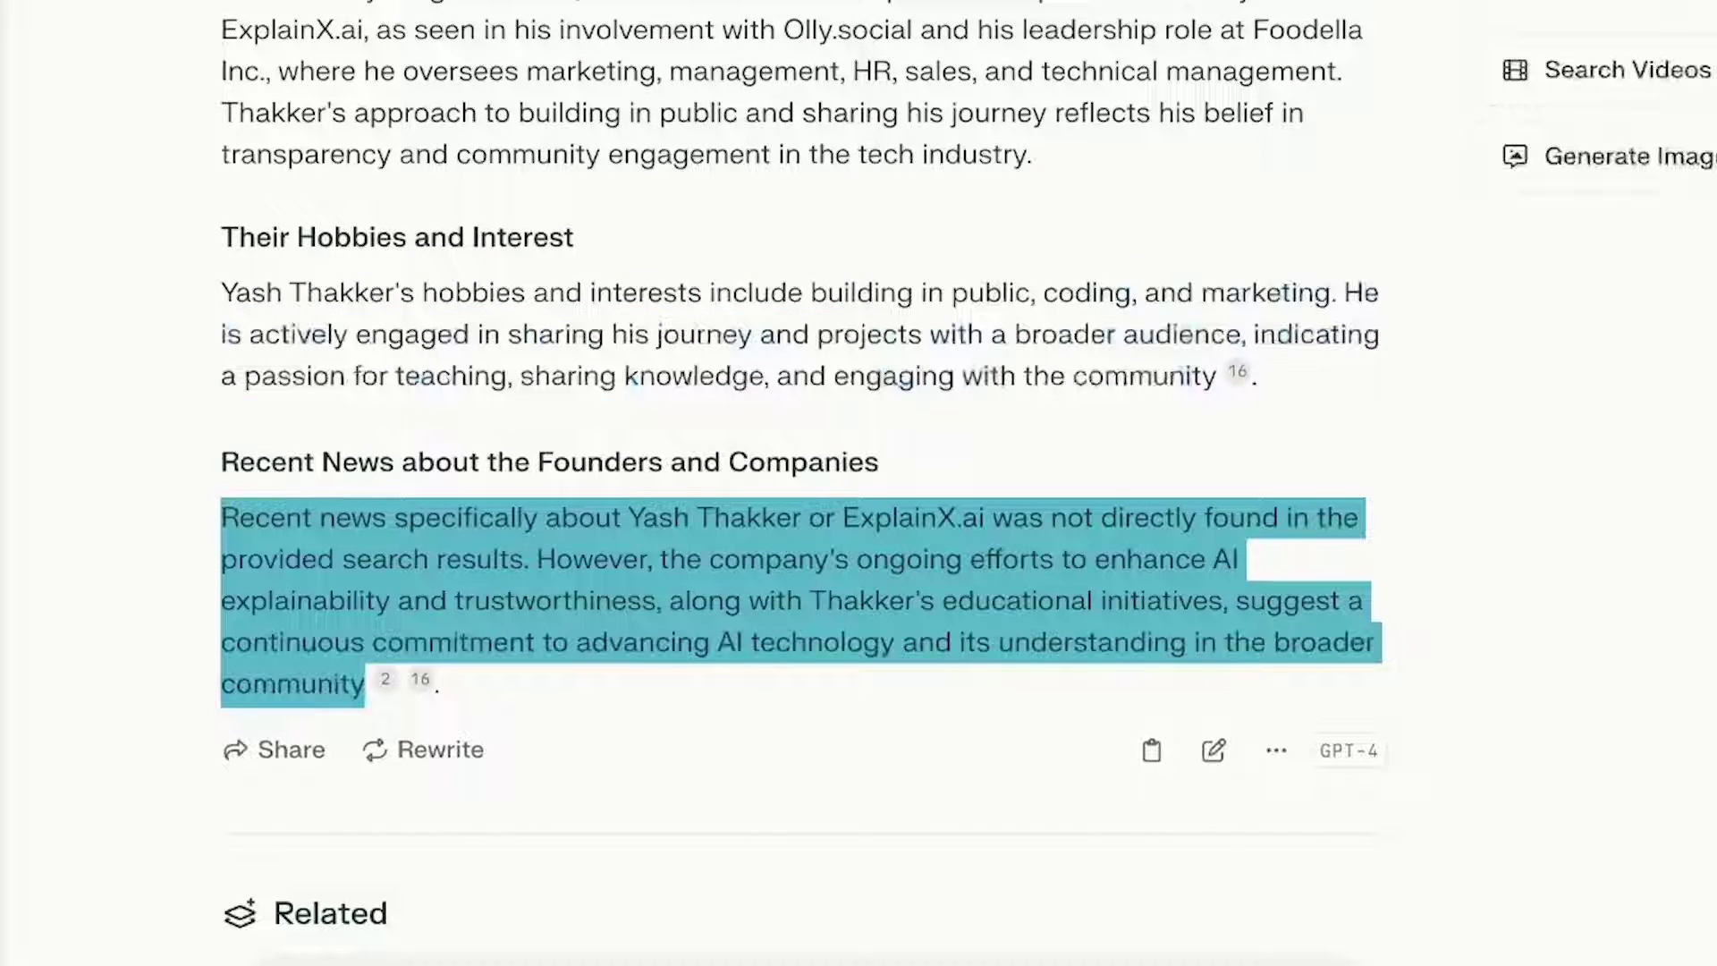
Scroll back through the customer study and select the thread title.
{"action": "scroll", "coordinate": [802, 472], "scroll_direction": "down", "scroll_amount": 1}
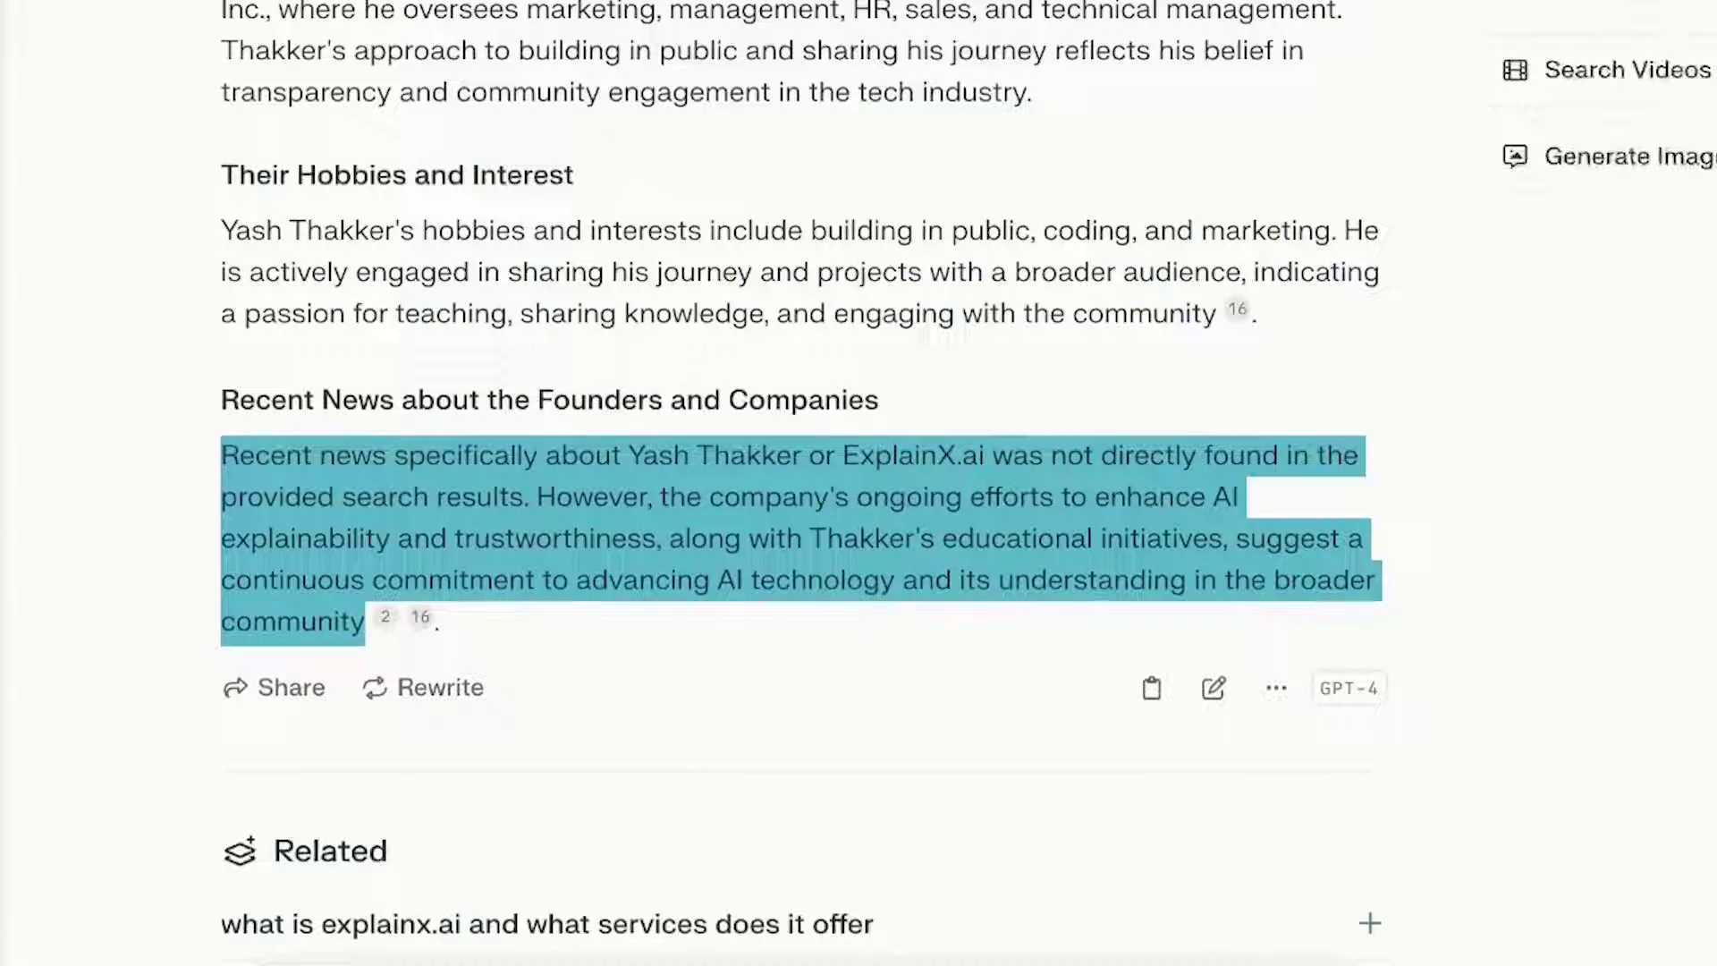
{"action": "scroll", "coordinate": [802, 483], "scroll_direction": "up", "scroll_amount": 20}
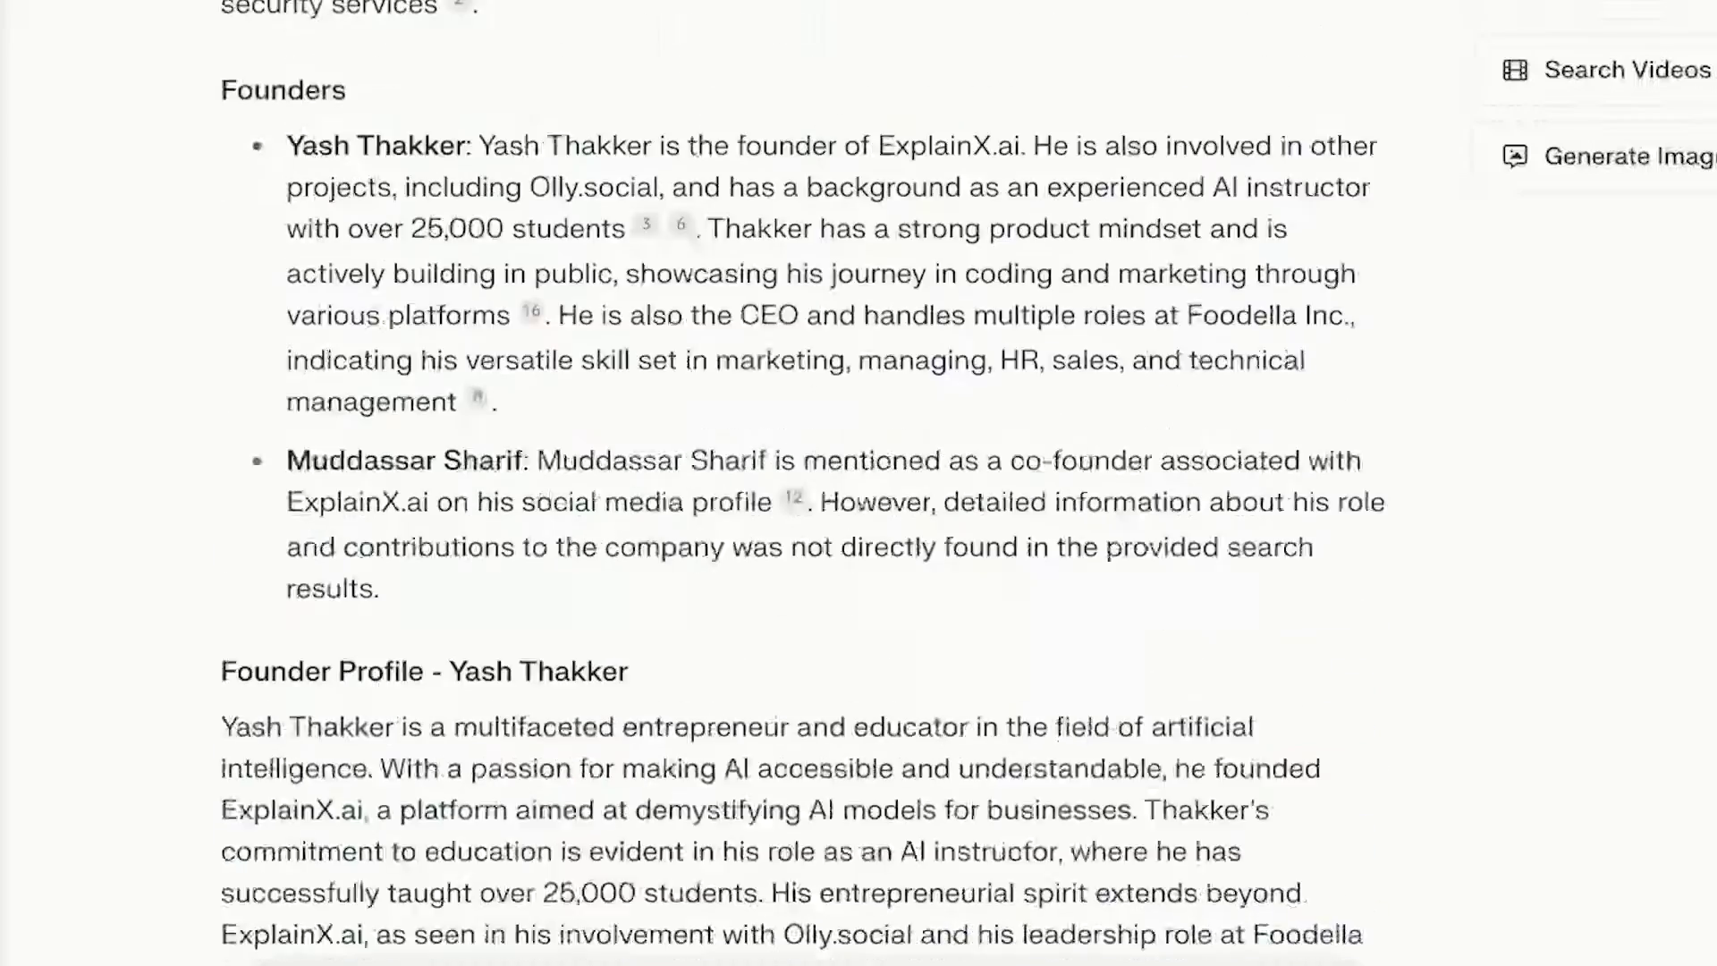
{"action": "scroll", "coordinate": [802, 483], "scroll_direction": "down", "scroll_amount": 18}
{"action": "scroll", "coordinate": [802, 483], "scroll_direction": "up", "scroll_amount": 10}
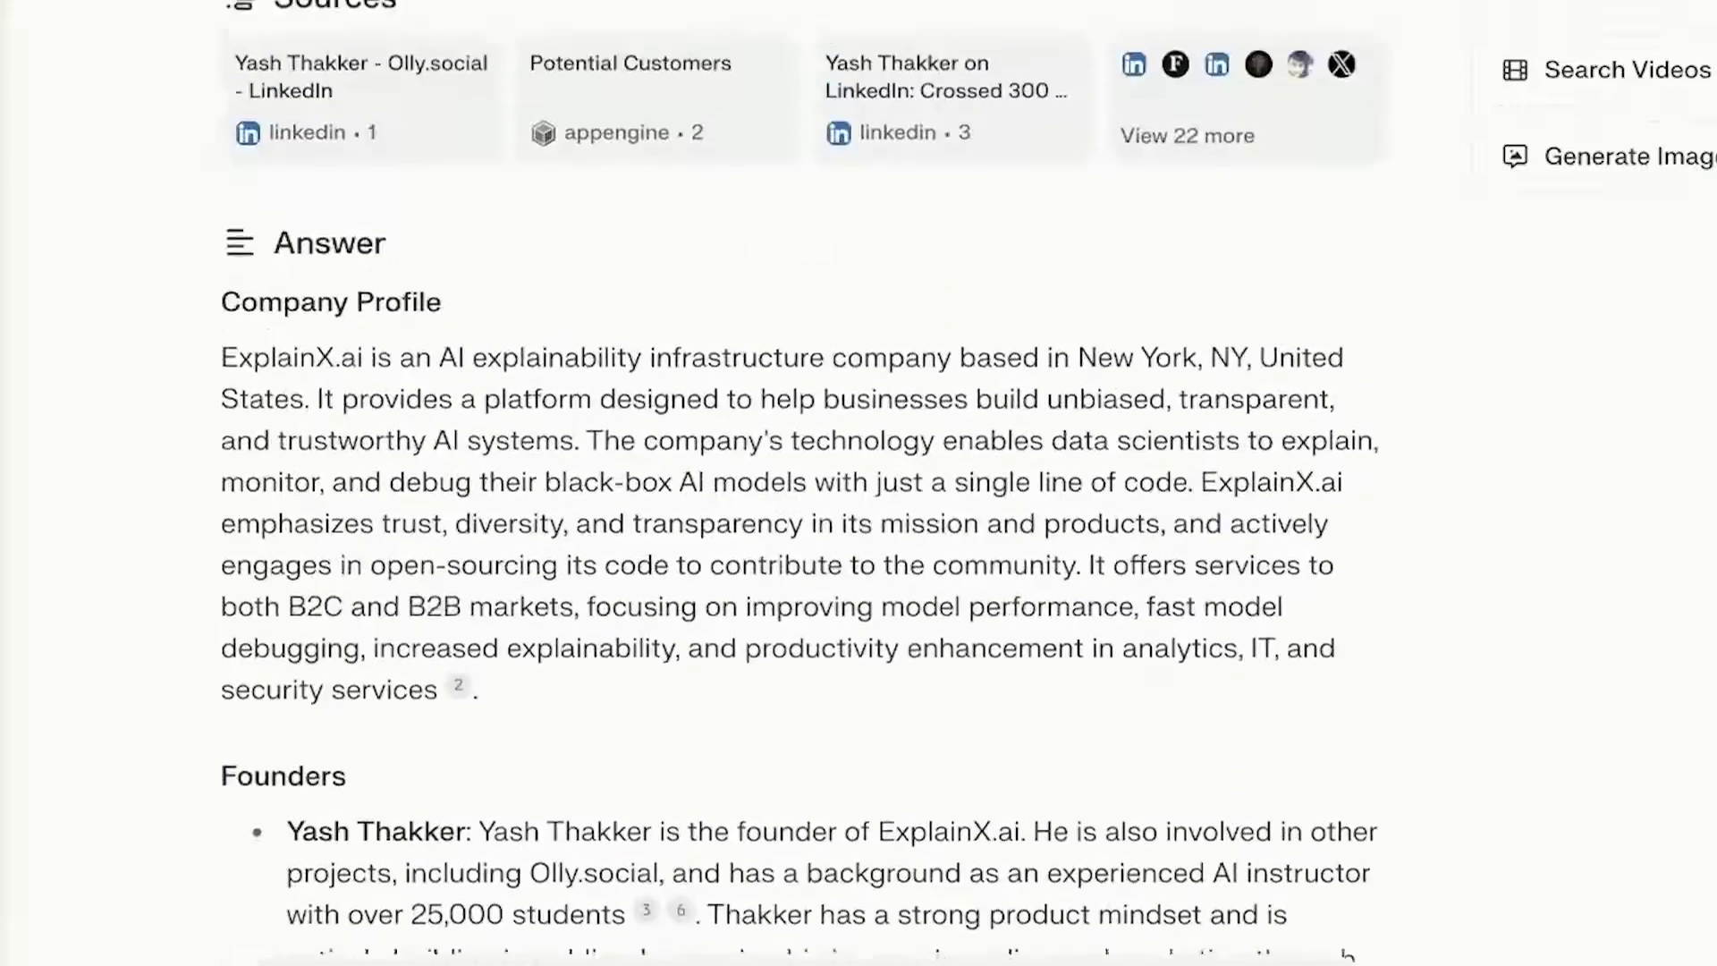
{"action": "triple_click", "coordinate": [601, 224]}
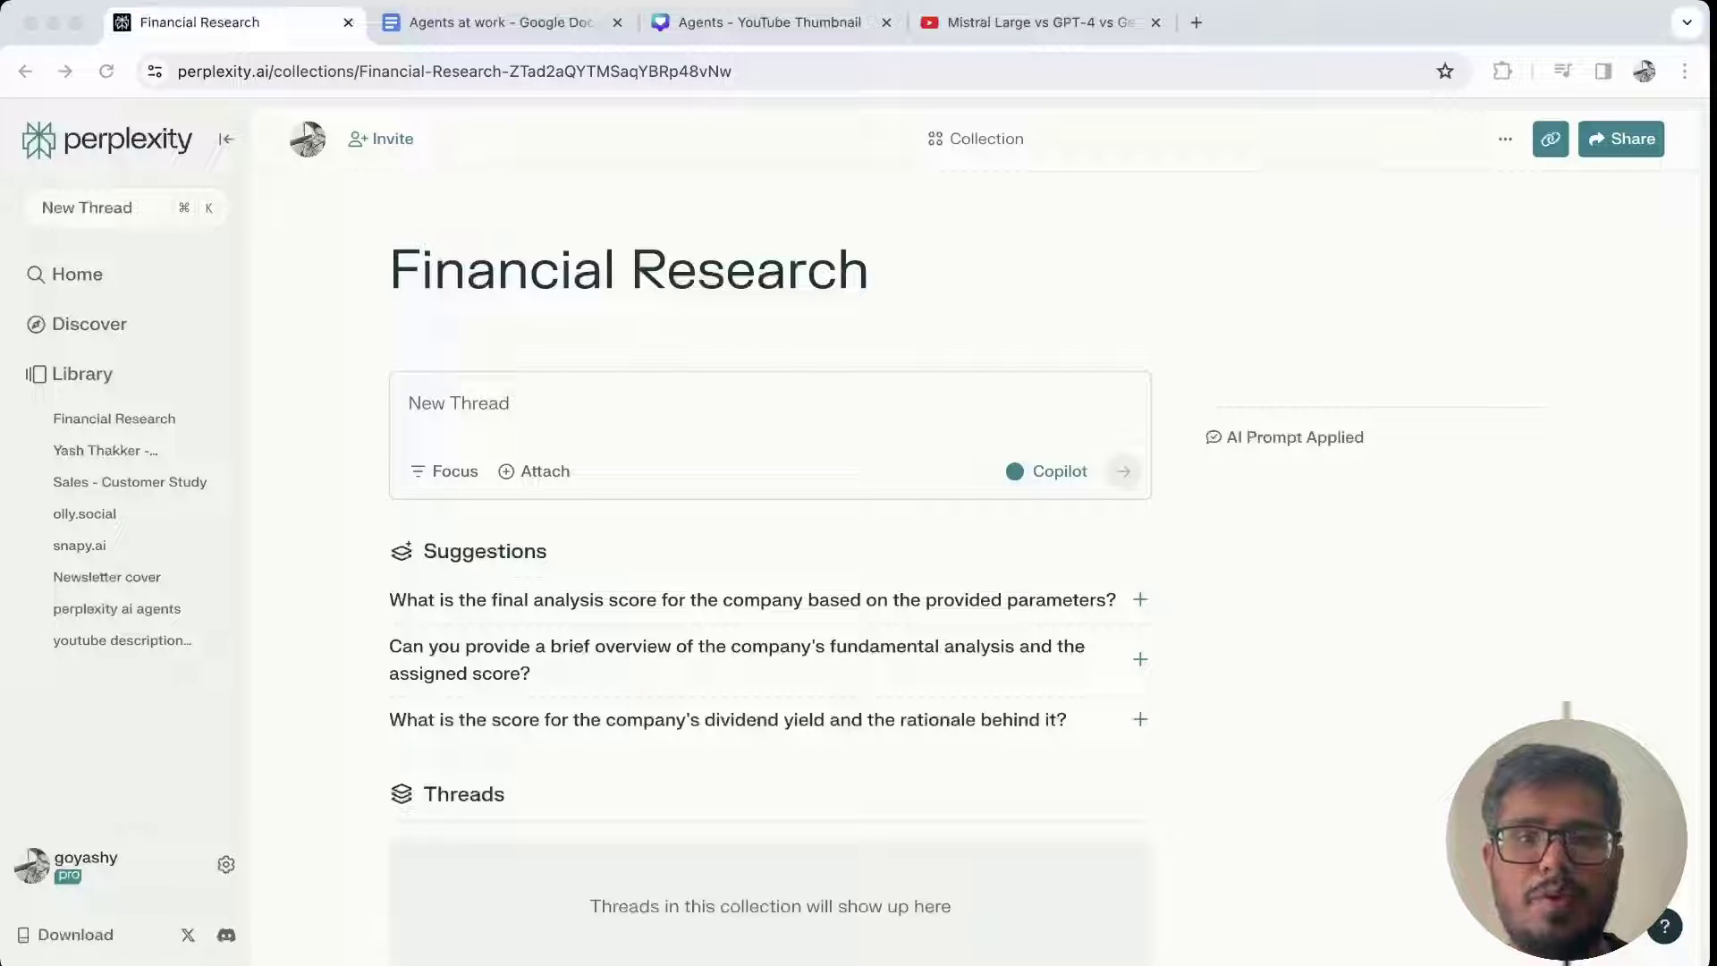
Start a Financial Research thread for 'Amazon', discarding an initially typed 'NSE'.
{"action": "left_click", "coordinate": [409, 404]}
{"action": "type", "text": "NSE"}
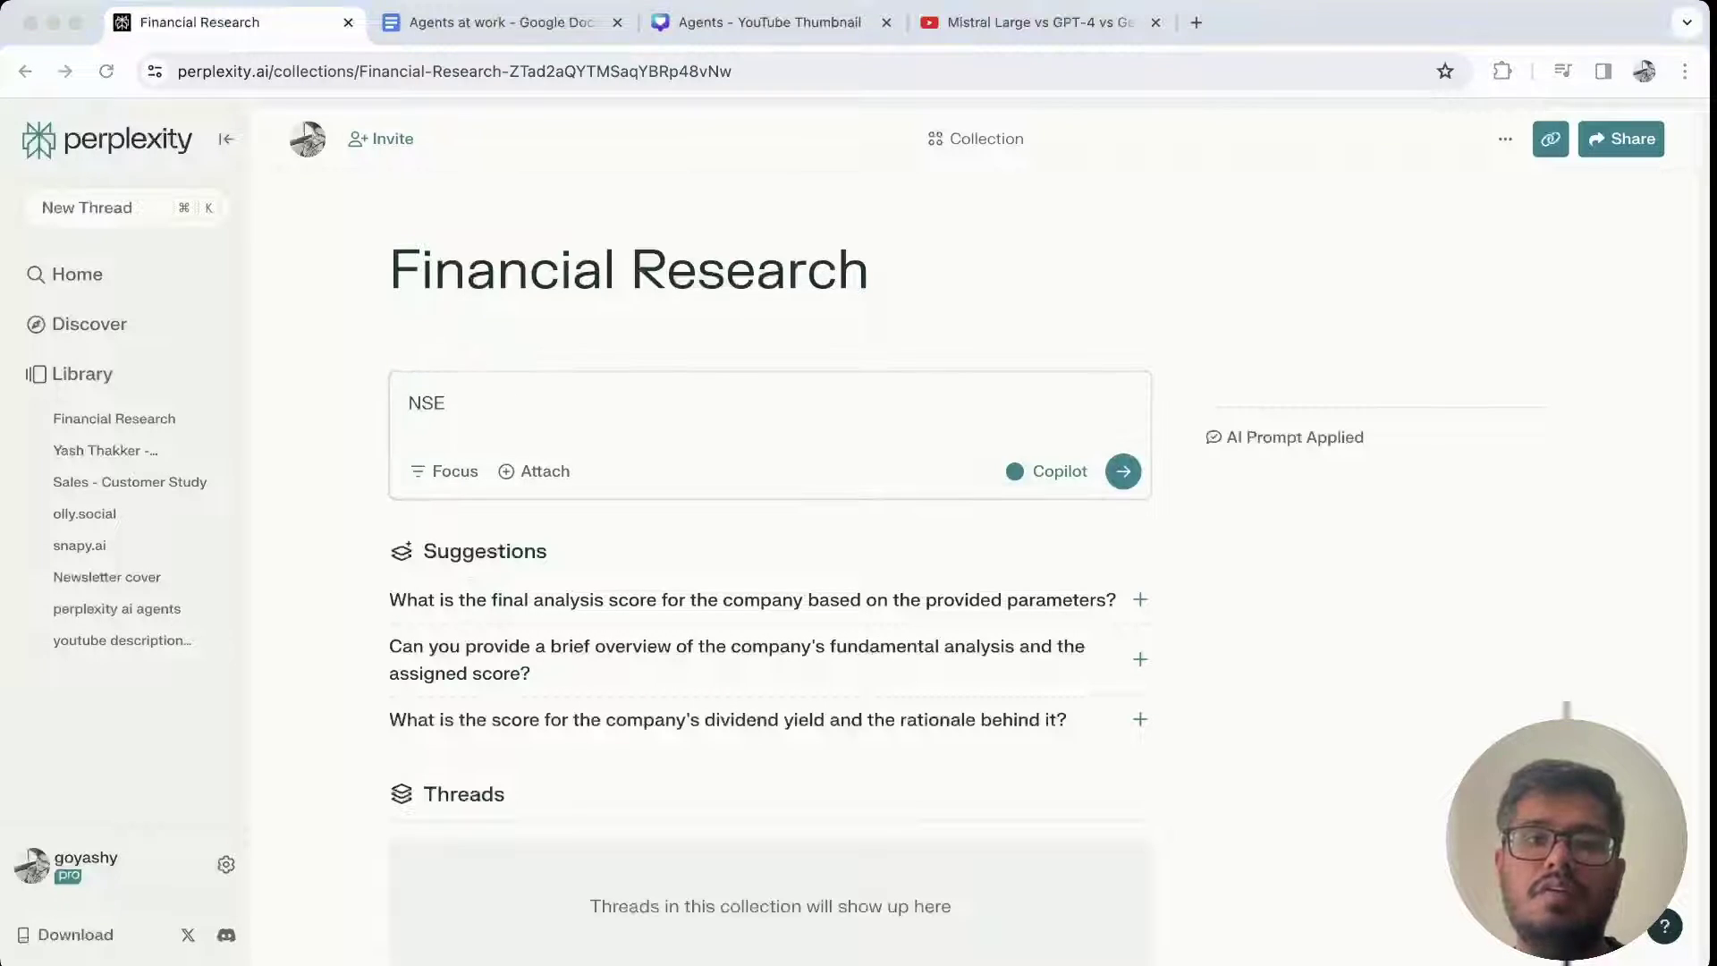
{"action": "key", "text": "super+a"}
{"action": "key", "text": "BackSpace"}
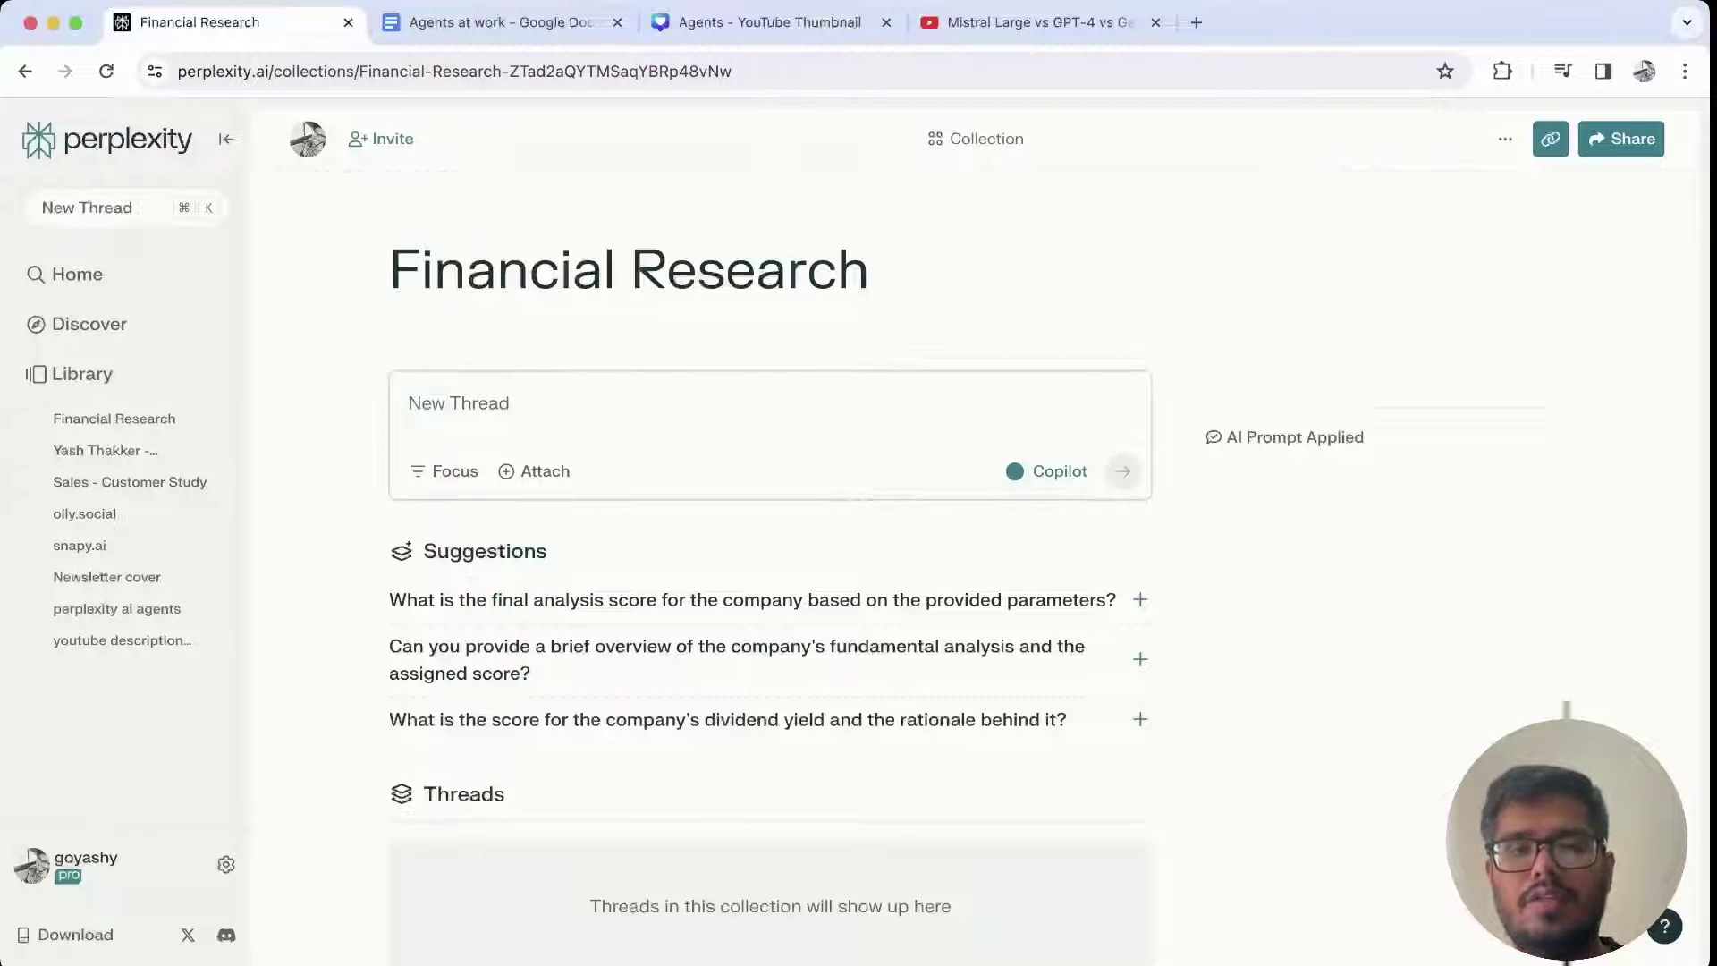
{"action": "type", "text": "Amazon"}
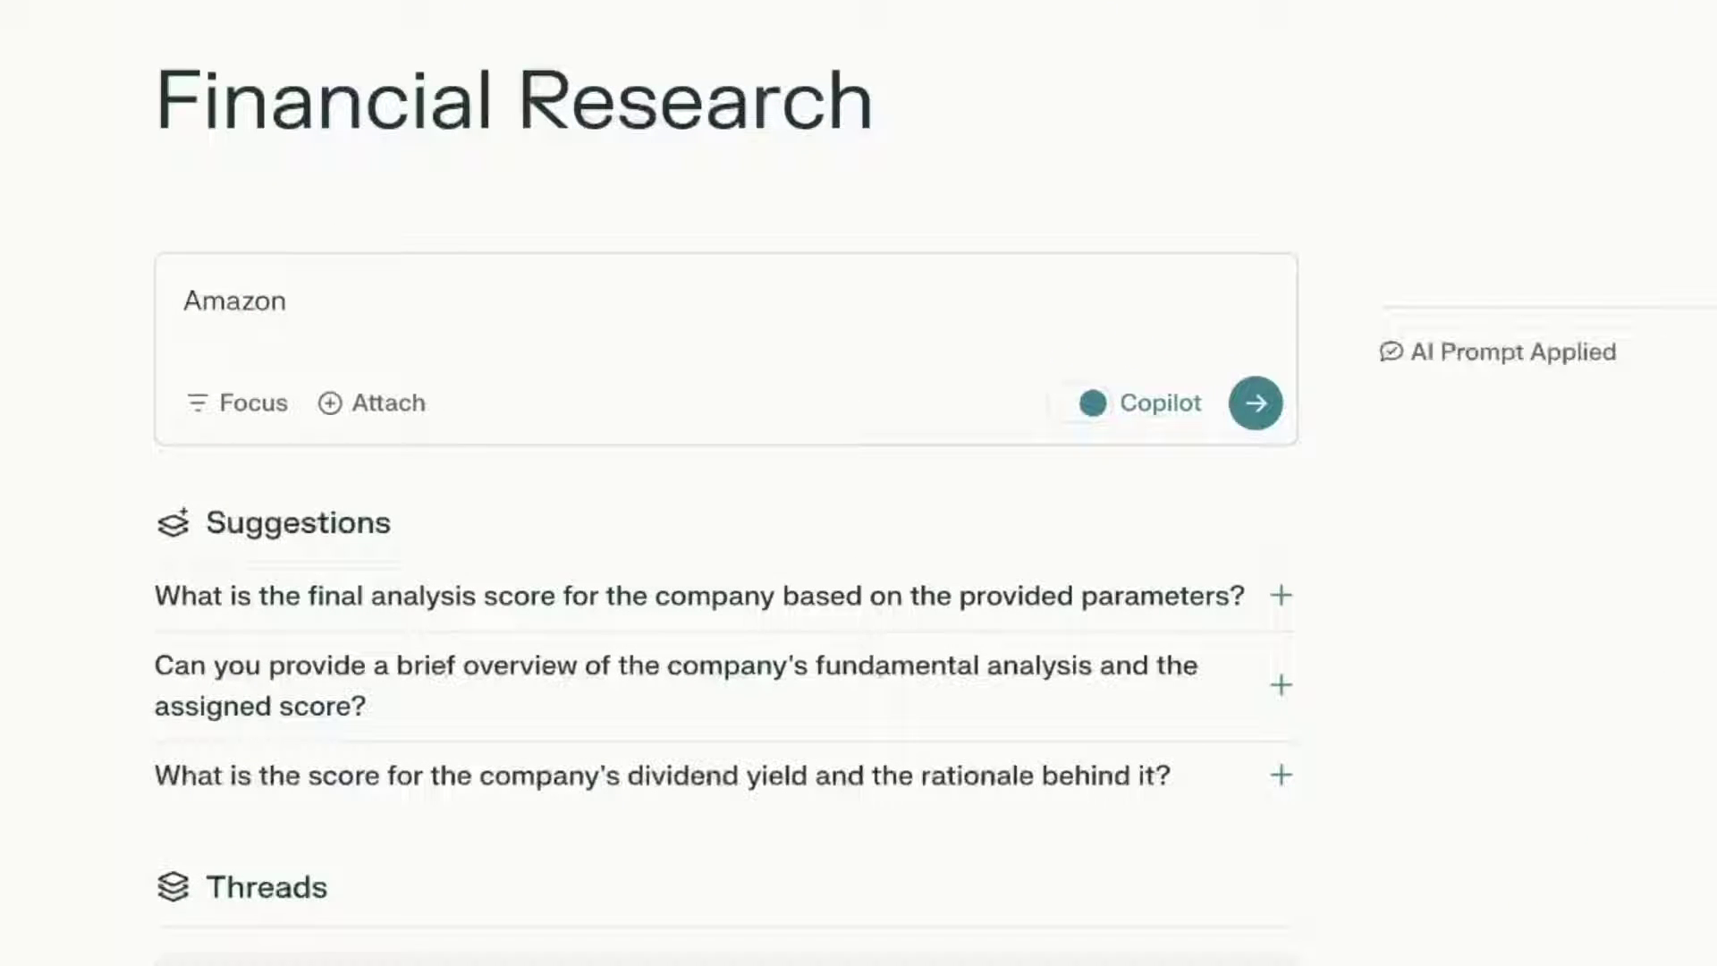
{"action": "key", "text": "Return"}
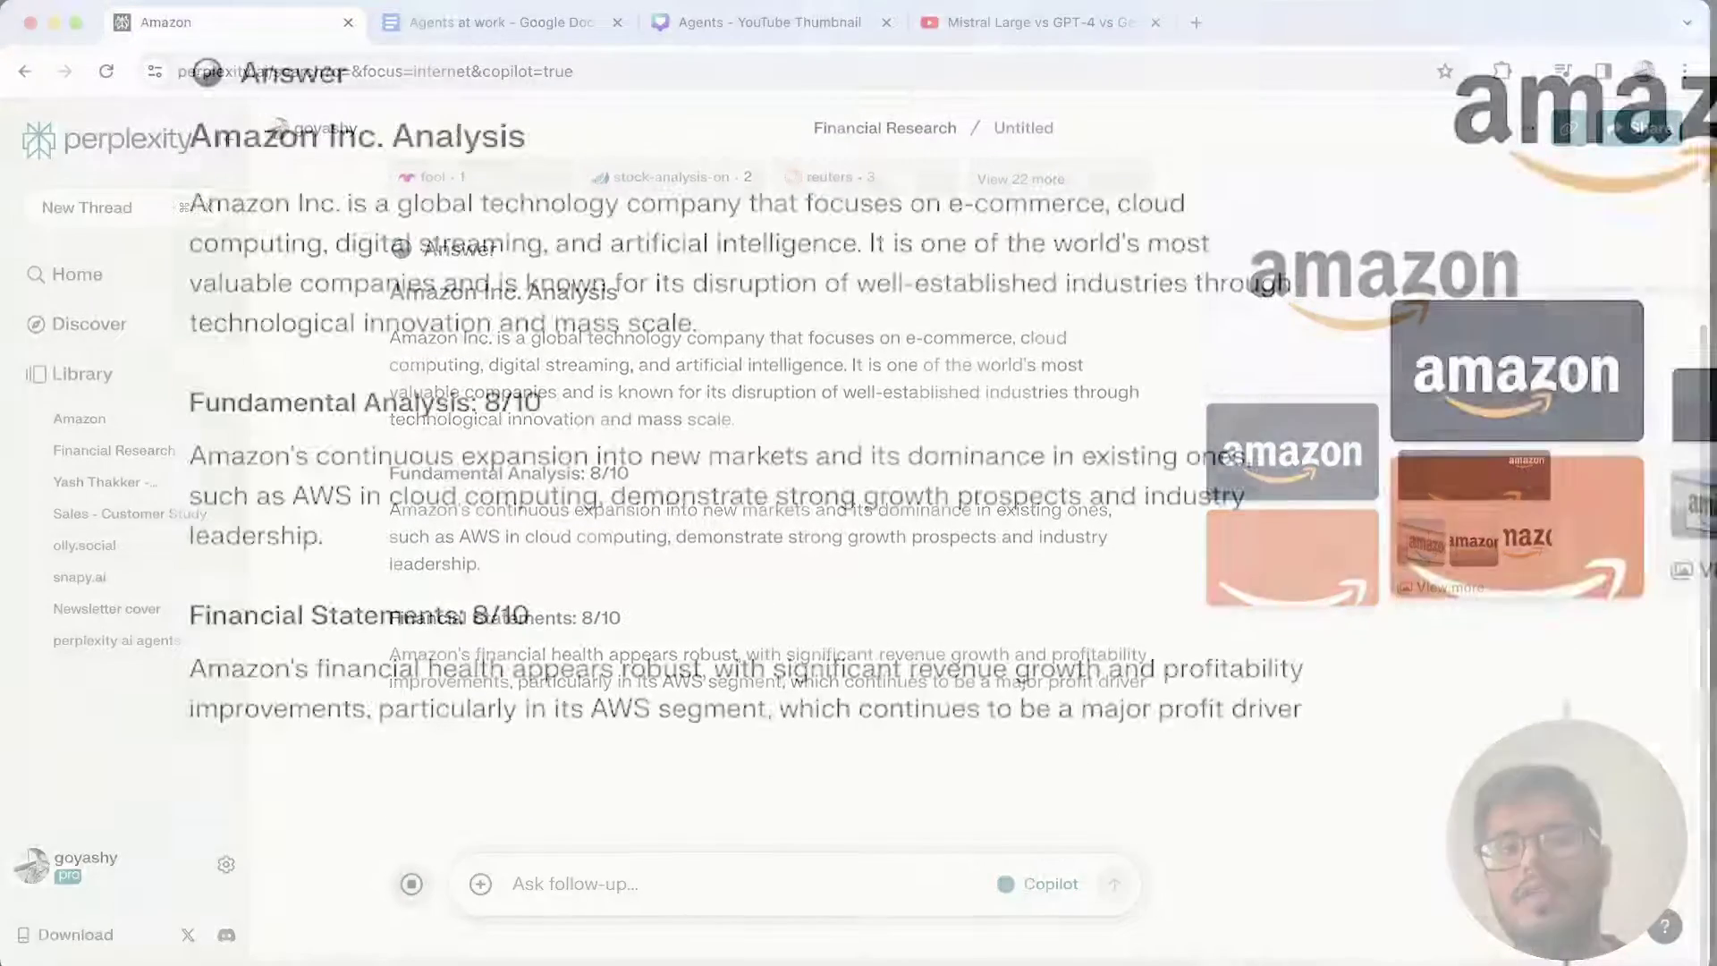
Highlight the Fundamental Analysis and Financial Statements sections of the Amazon stock analysis.
{"action": "left_click_drag", "start_coordinate": [389, 464], "coordinate": [480, 553]}
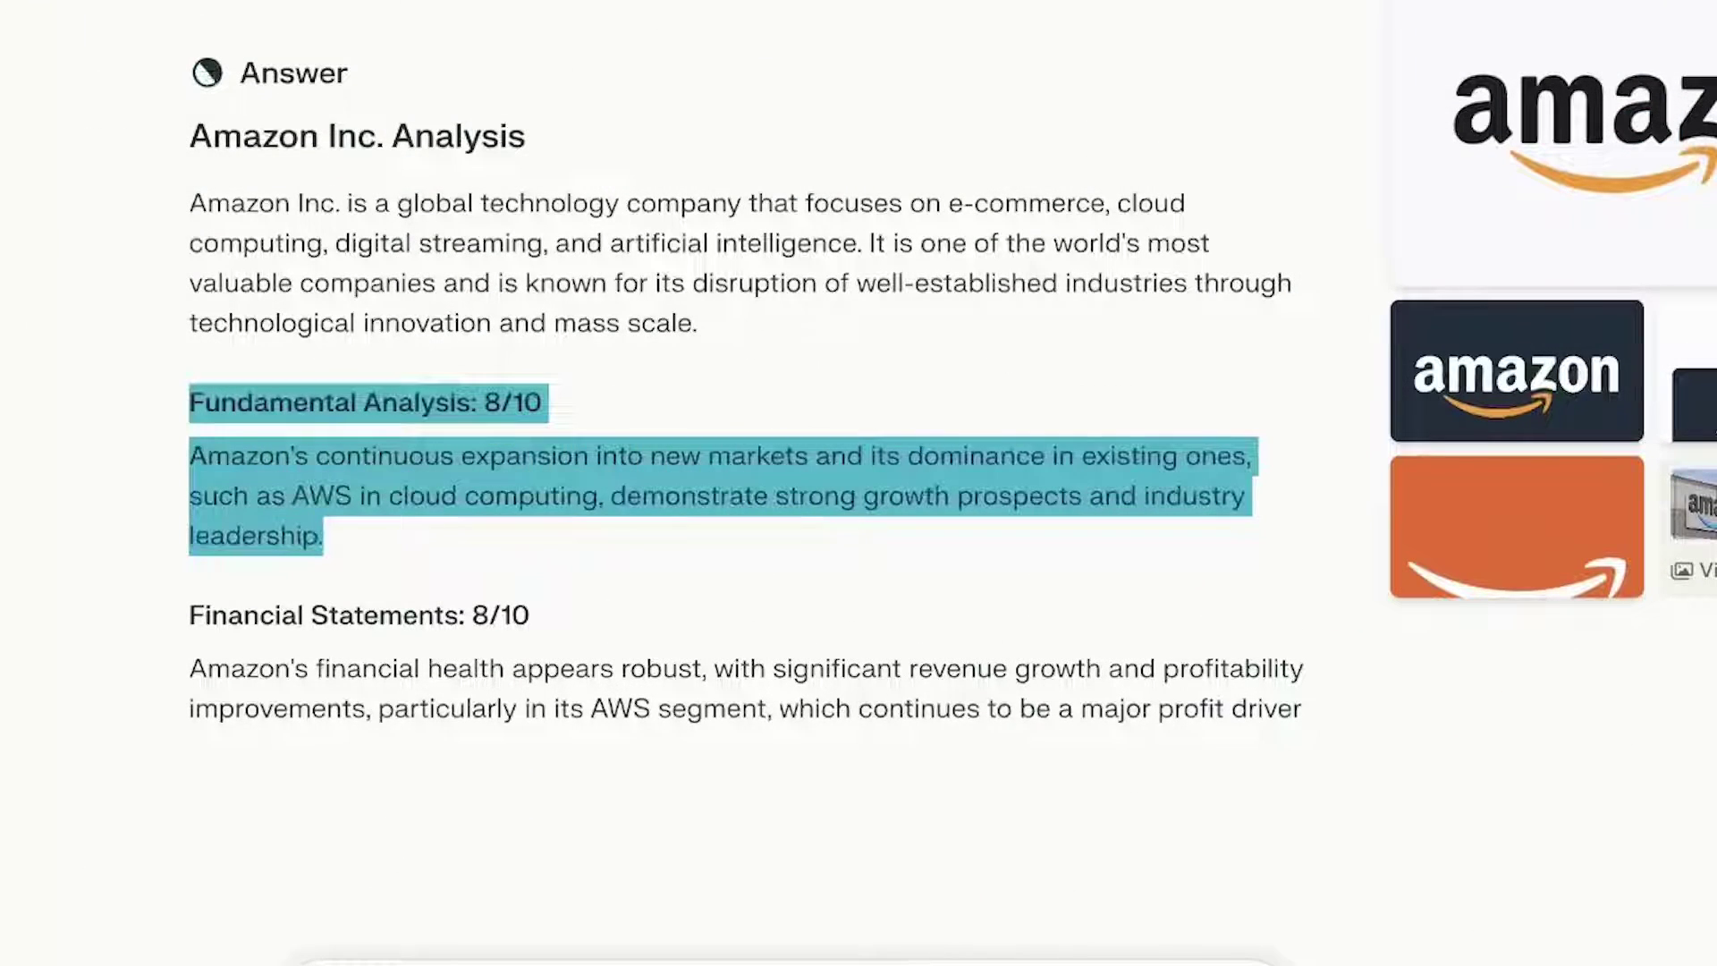
{"action": "left_click_drag", "start_coordinate": [190, 615], "coordinate": [419, 684]}
{"action": "scroll", "coordinate": [747, 483], "scroll_direction": "down", "scroll_amount": 5}
{"action": "left_click_drag", "start_coordinate": [190, 395], "coordinate": [613, 529]}
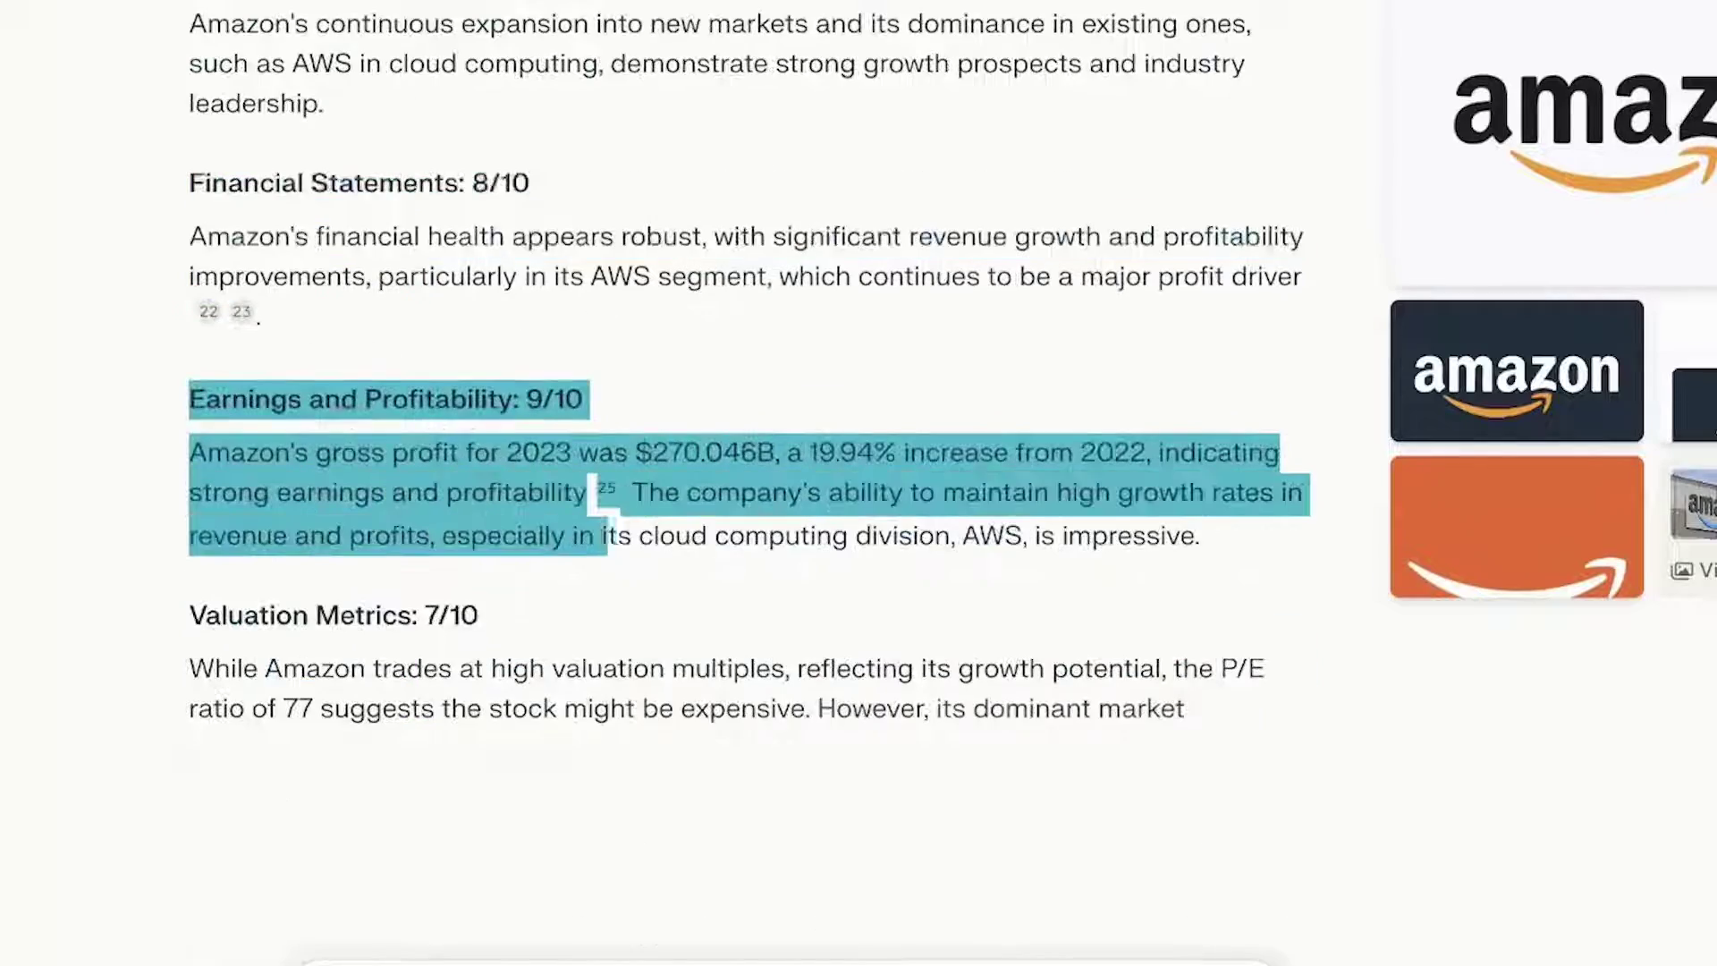
{"action": "scroll", "coordinate": [747, 483], "scroll_direction": "down", "scroll_amount": 2}
{"action": "left_click_drag", "start_coordinate": [189, 438], "coordinate": [729, 573]}
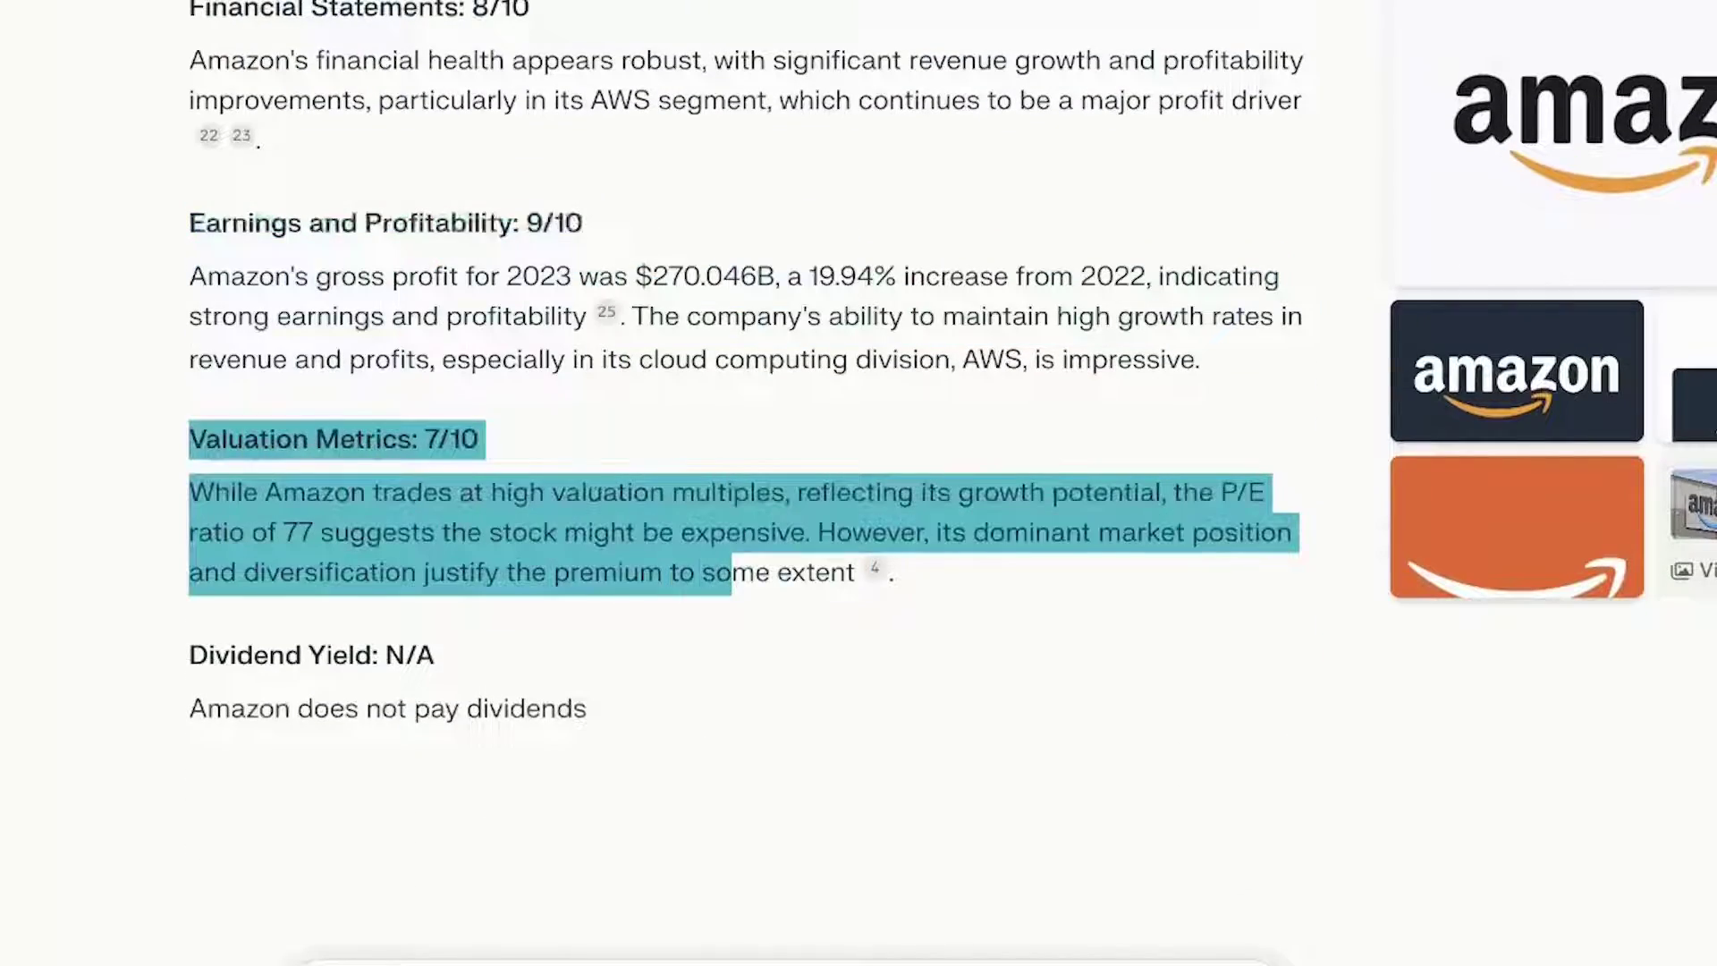
{"action": "scroll", "coordinate": [747, 483], "scroll_direction": "up", "scroll_amount": 10}
{"action": "scroll", "coordinate": [747, 483], "scroll_direction": "down", "scroll_amount": 11}
{"action": "scroll", "coordinate": [747, 483], "scroll_direction": "up", "scroll_amount": 1}
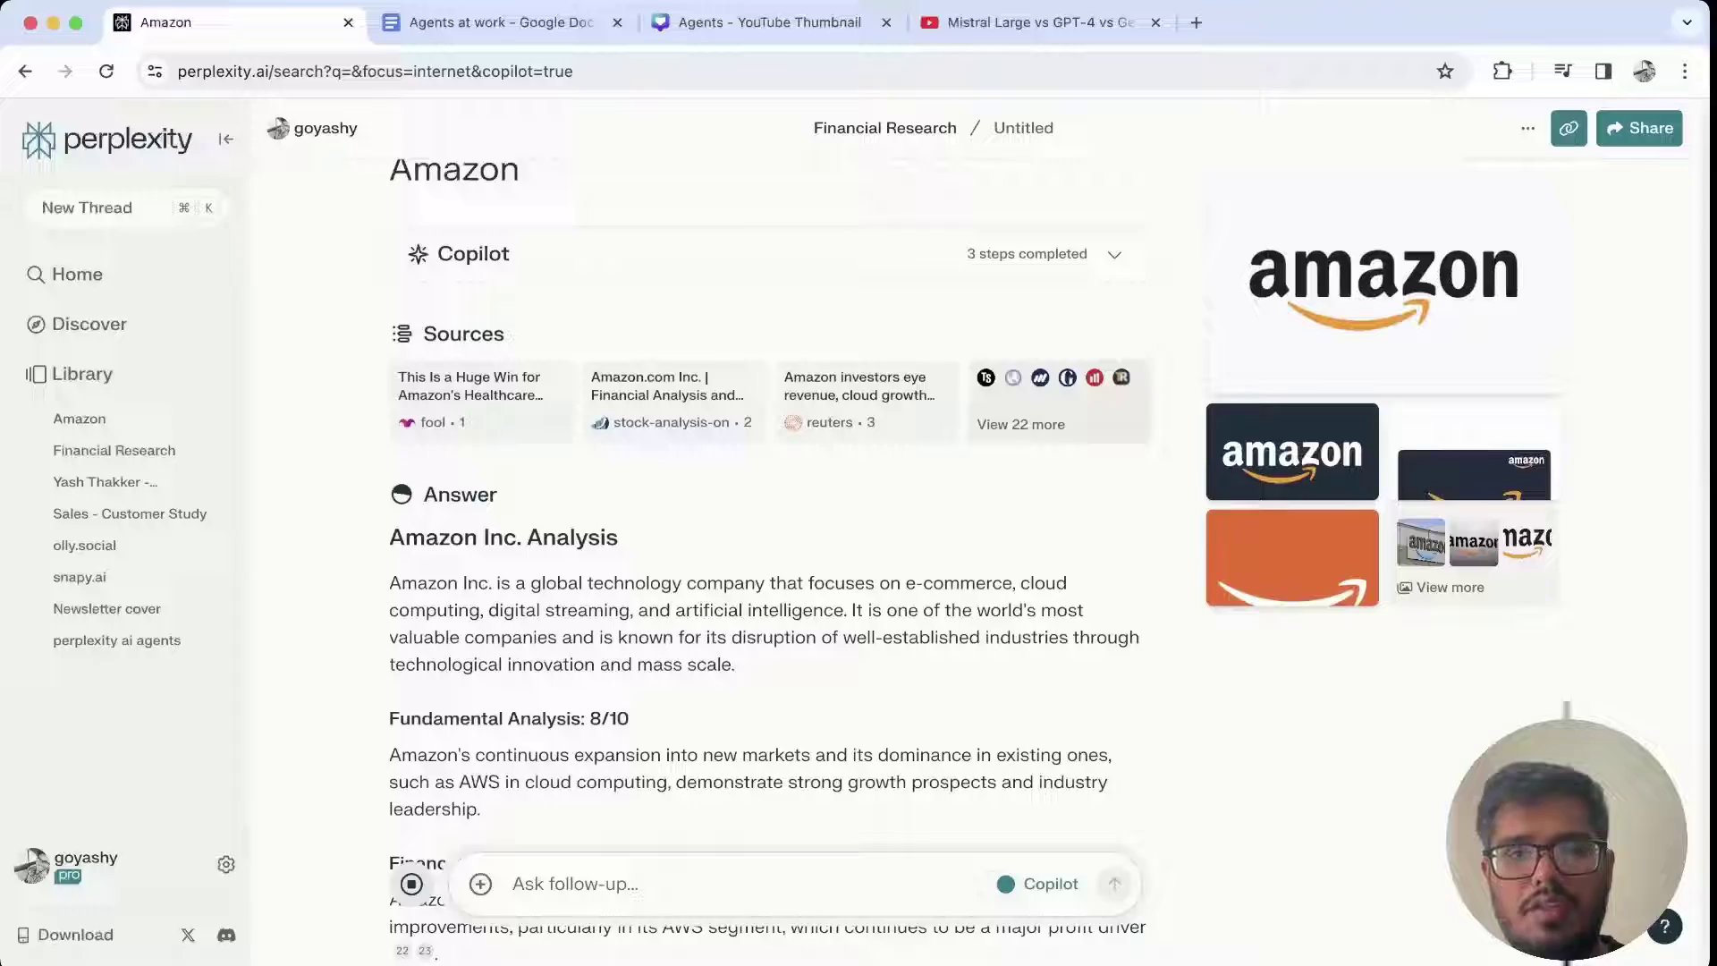
Review the list of 25 sources, then highlight the Market Sentiment and final score paragraphs.
{"action": "left_click", "coordinate": [1022, 425]}
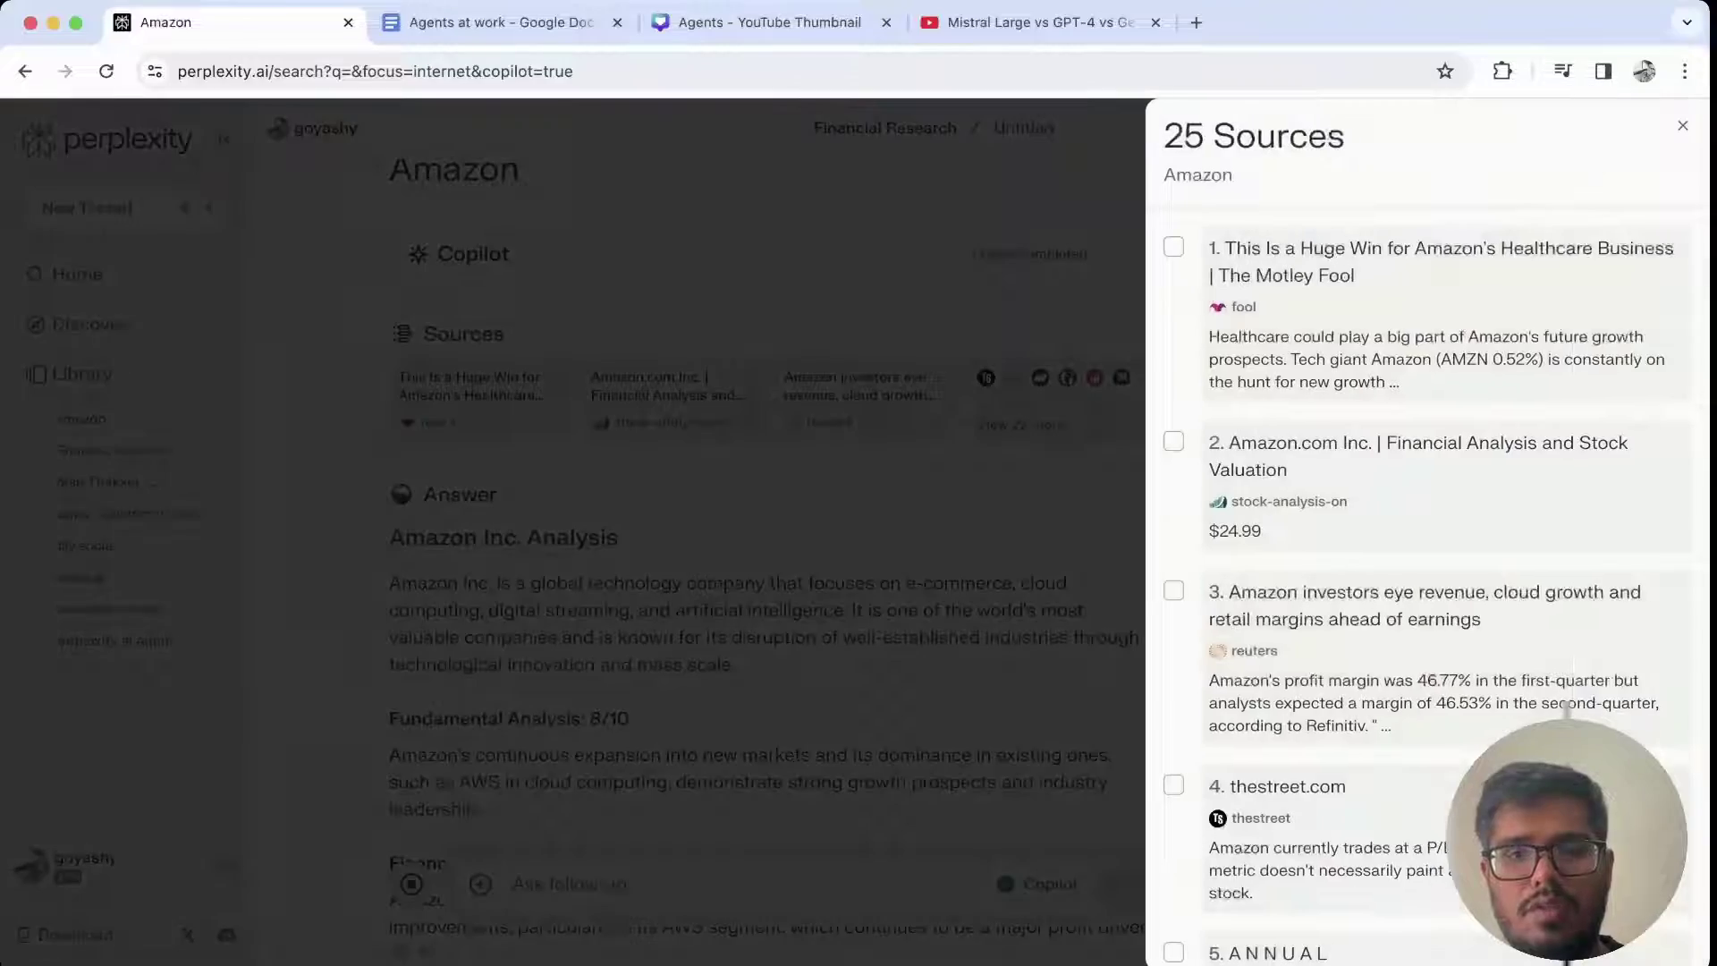
{"action": "scroll", "coordinate": [1431, 581], "scroll_direction": "down", "scroll_amount": 15}
{"action": "key", "text": "Escape"}
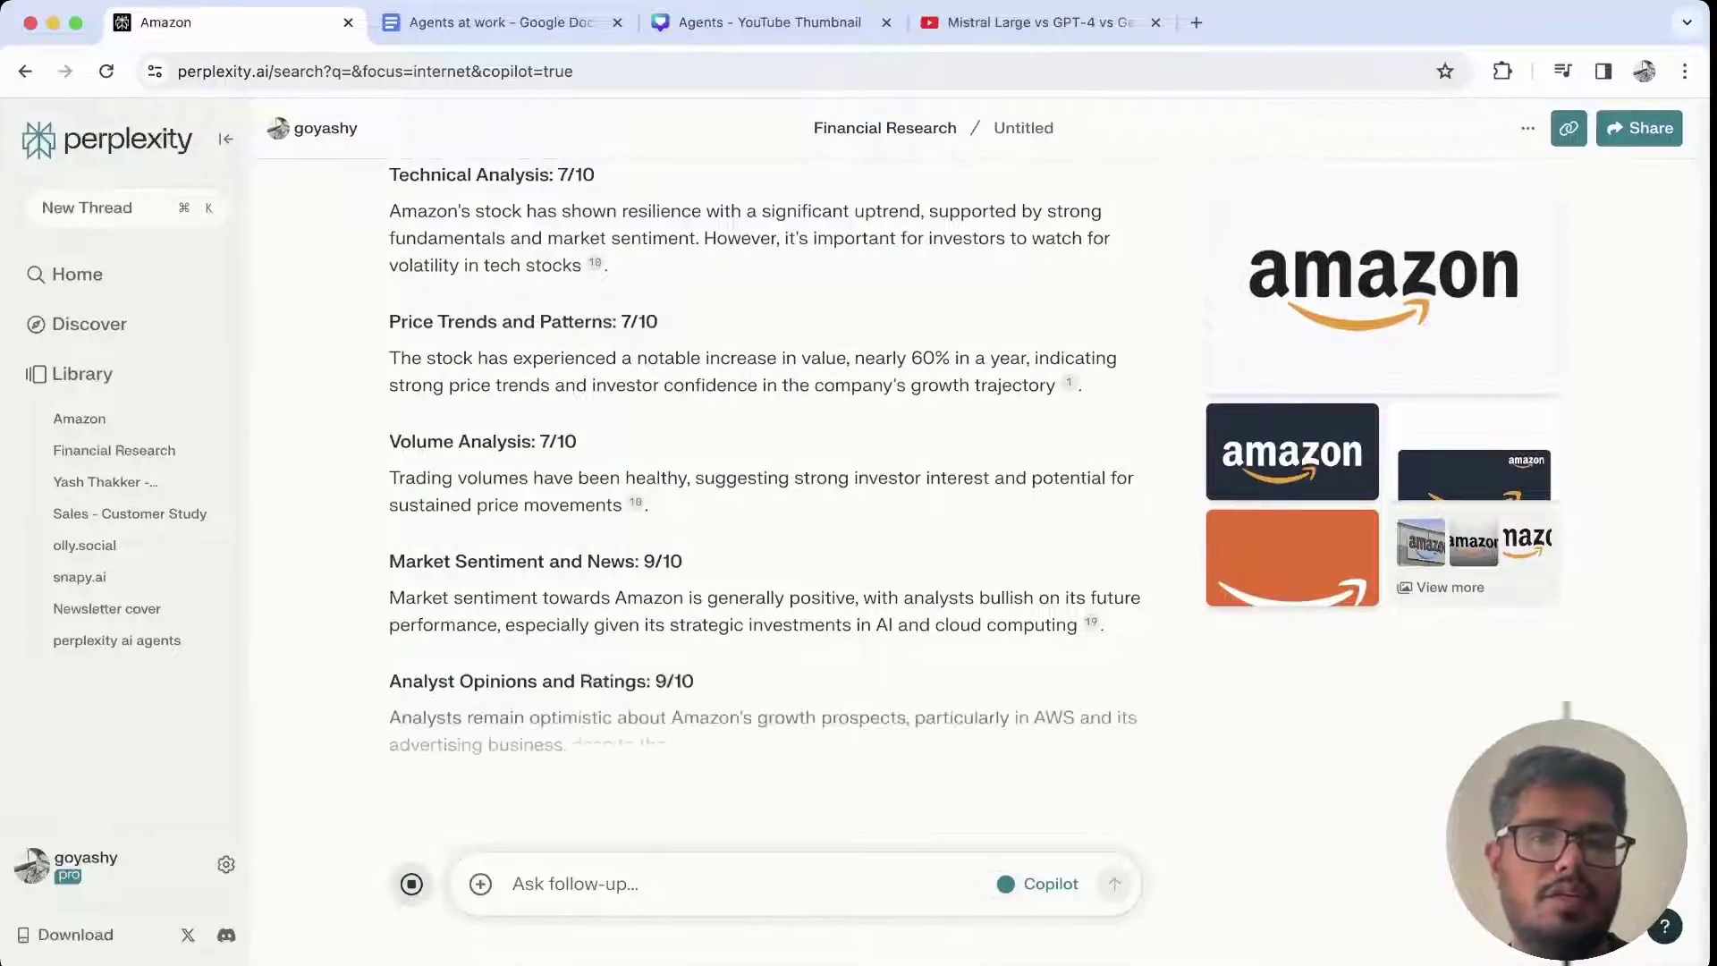
{"action": "left_click_drag", "start_coordinate": [389, 585], "coordinate": [1078, 611]}
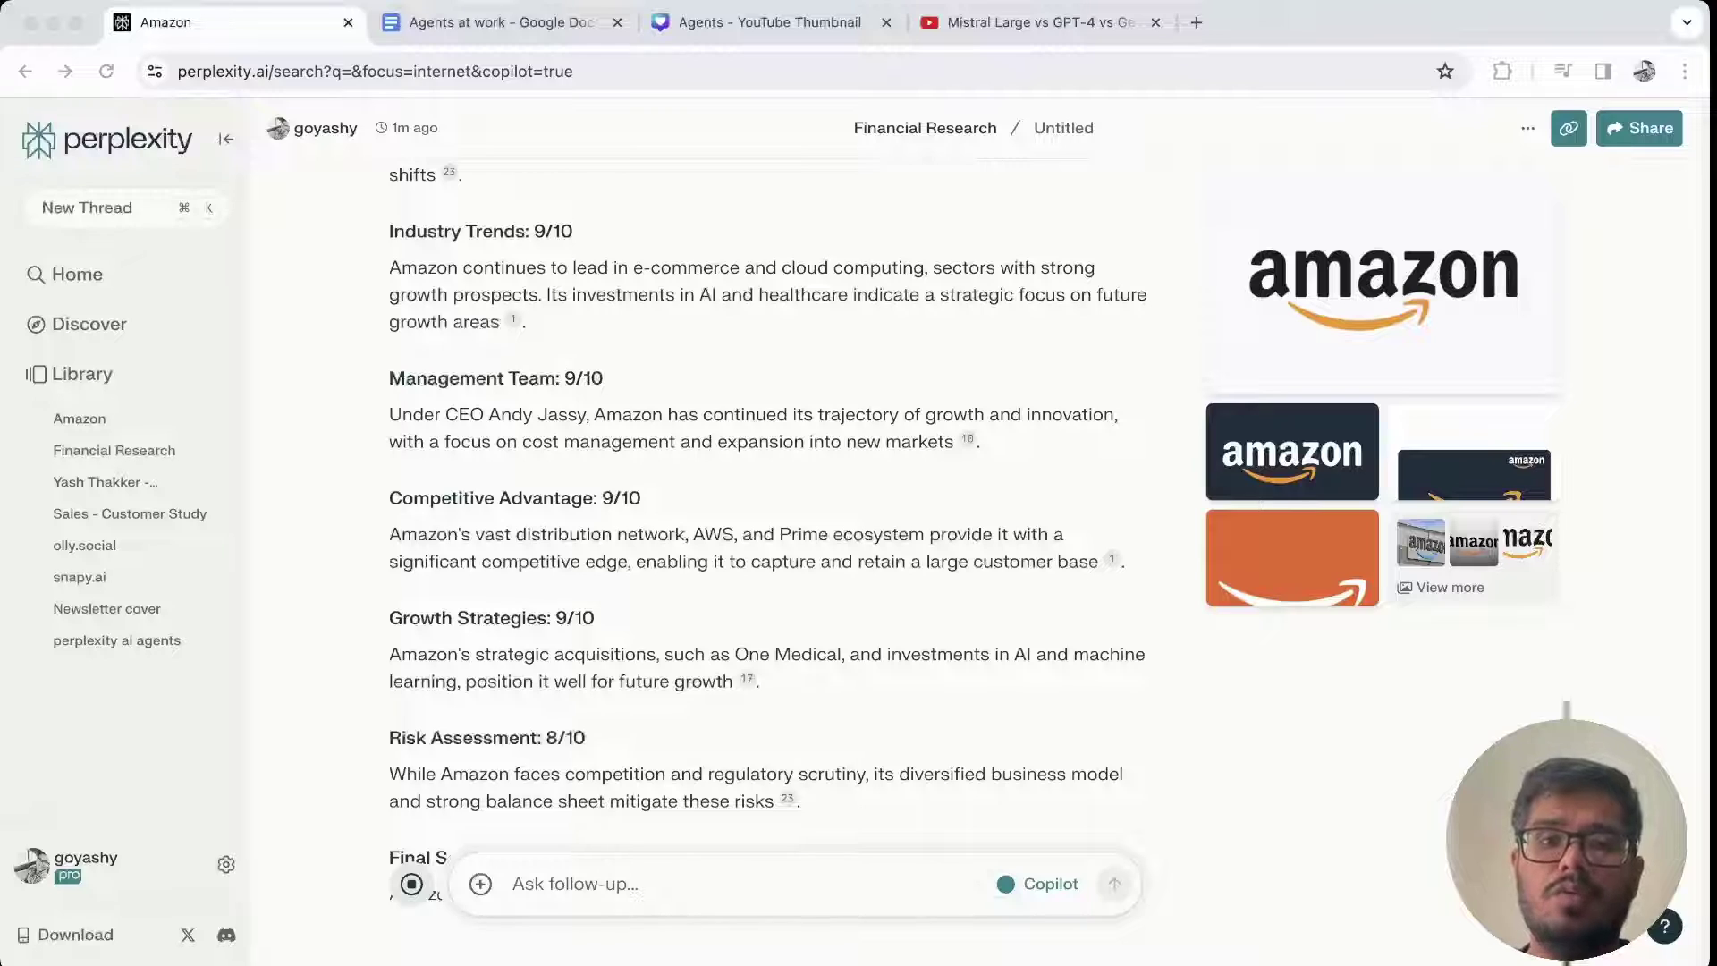
{"action": "left_click", "coordinate": [1499, 104]}
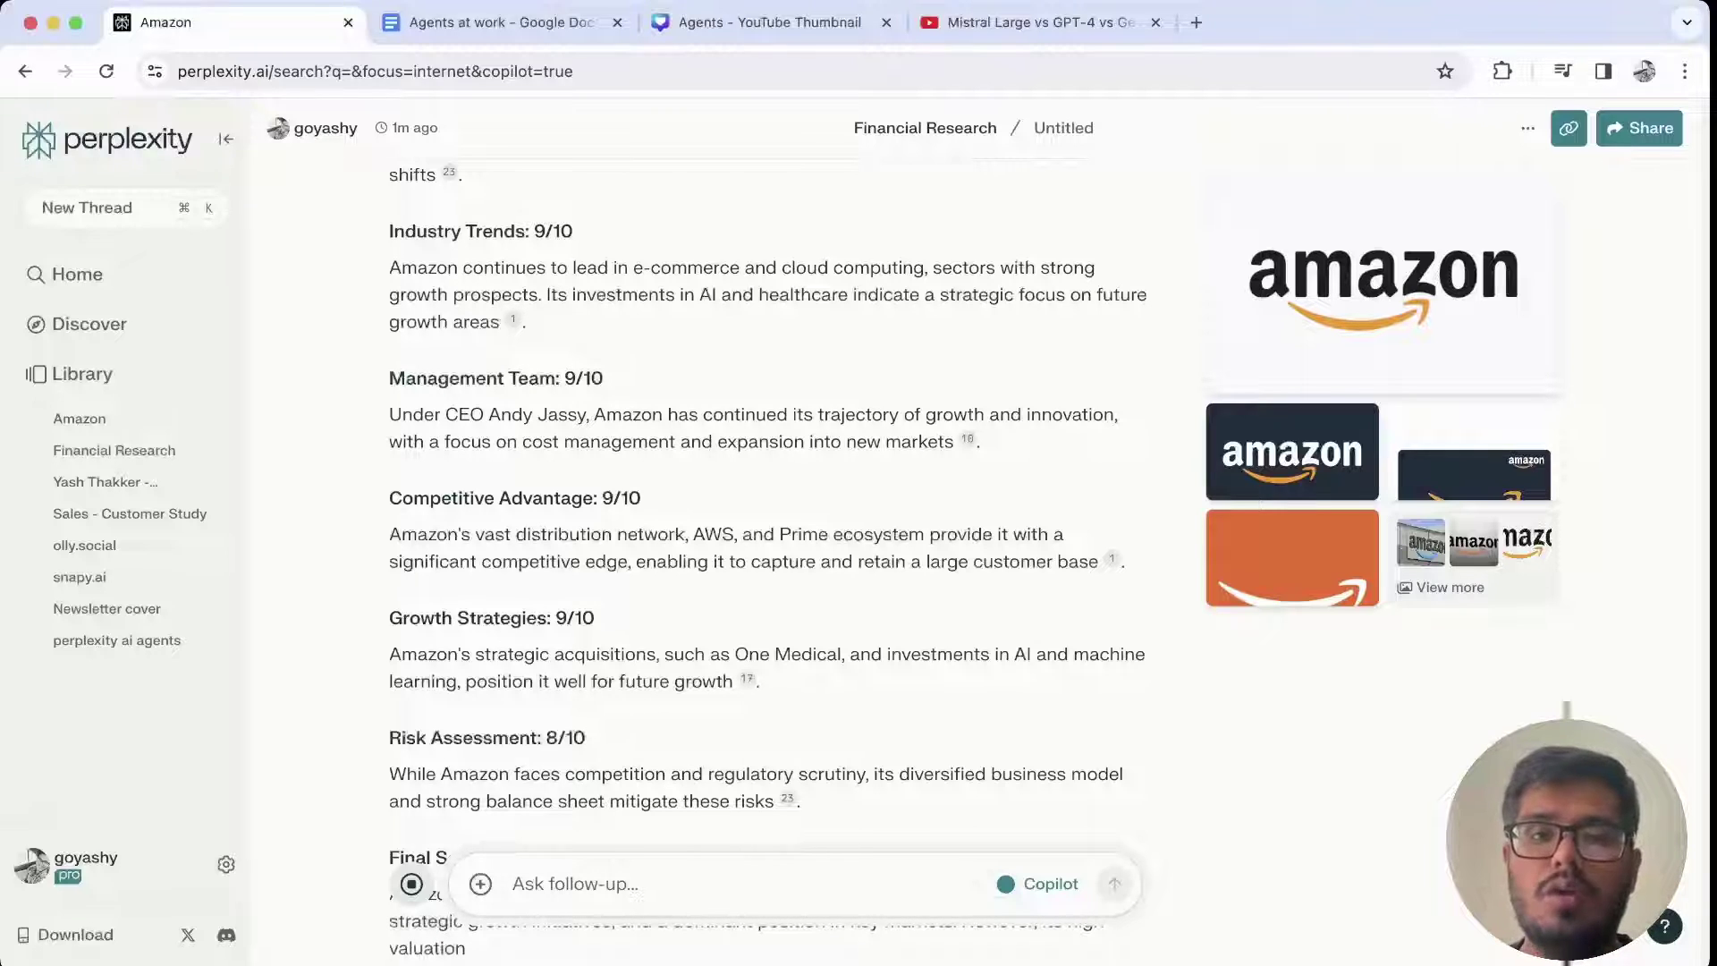
{"action": "triple_click", "coordinate": [626, 644]}
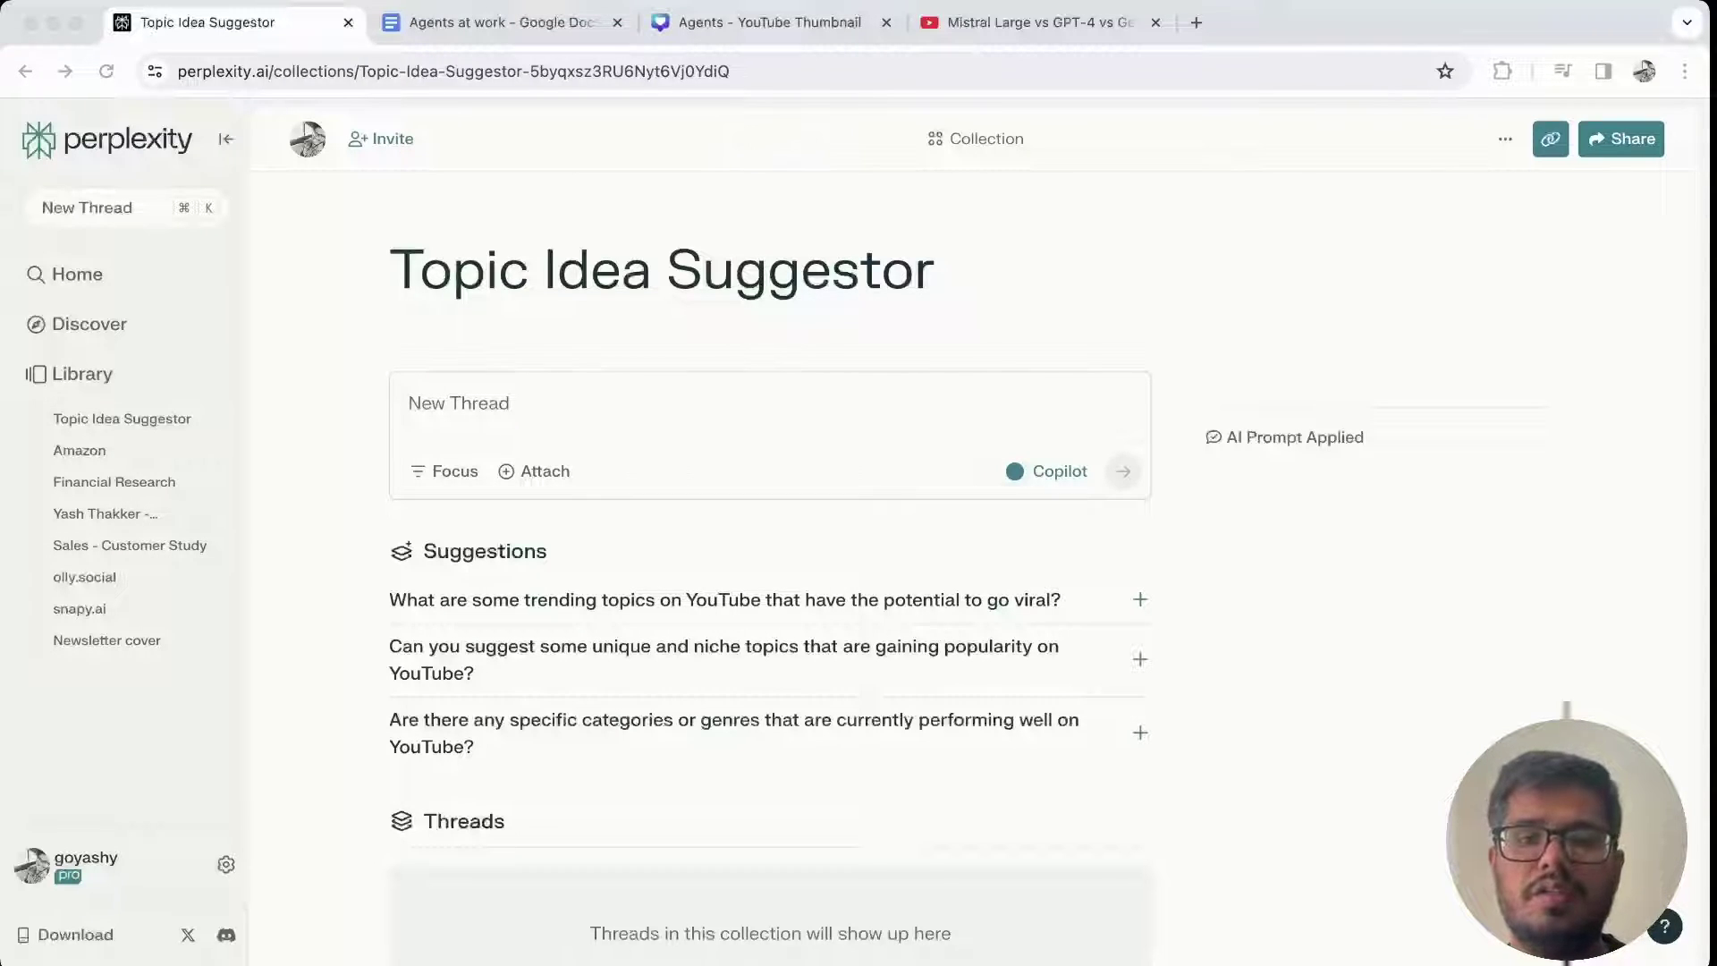
Submit 'perplexity ai' as a new thread in the Topic Idea Suggestor collection.
{"action": "type", "text": "perp"}
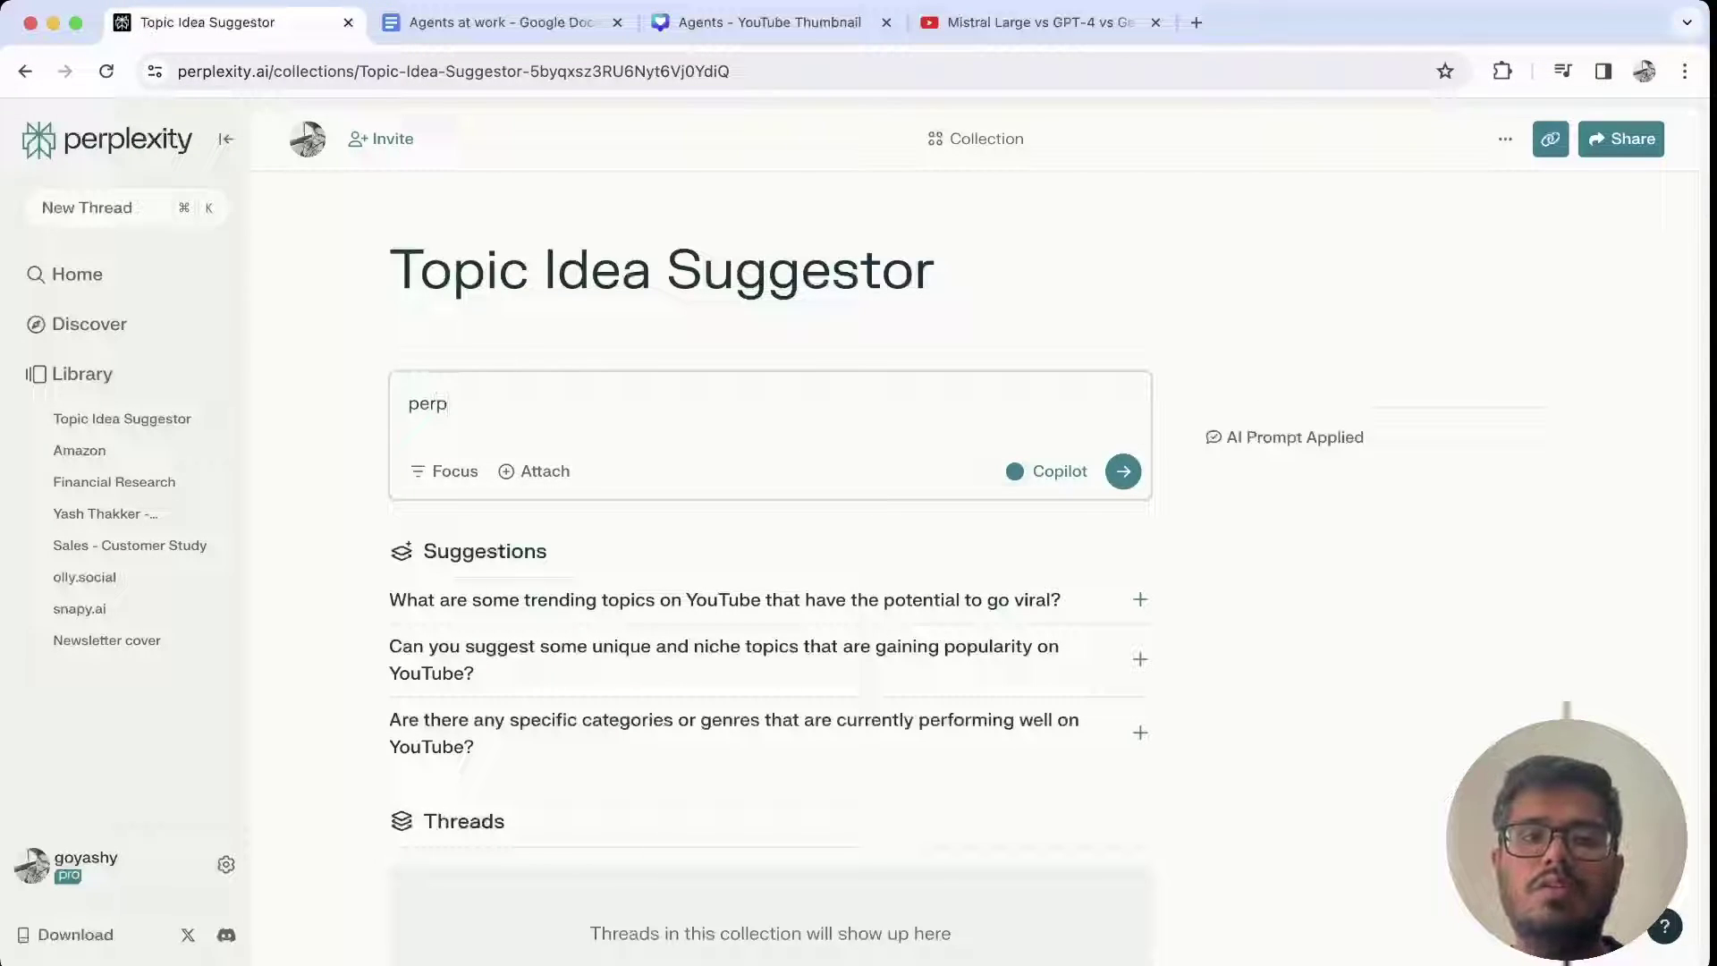
{"action": "type", "text": "lexity ai"}
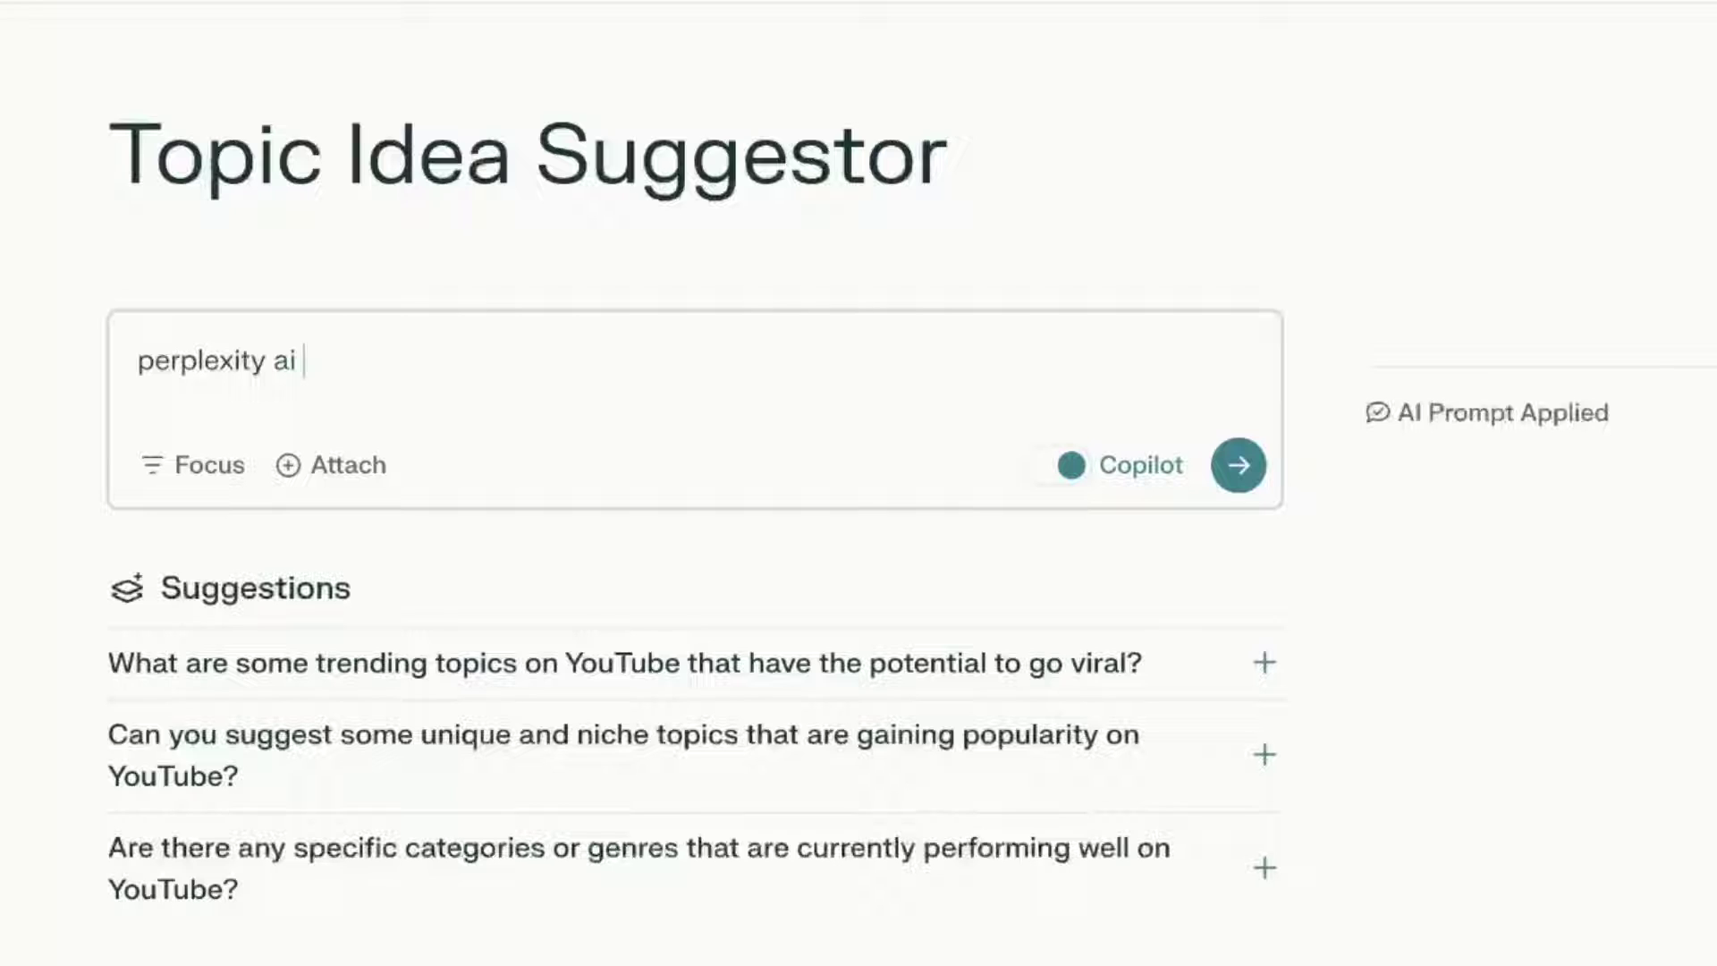
{"action": "key", "text": "Return"}
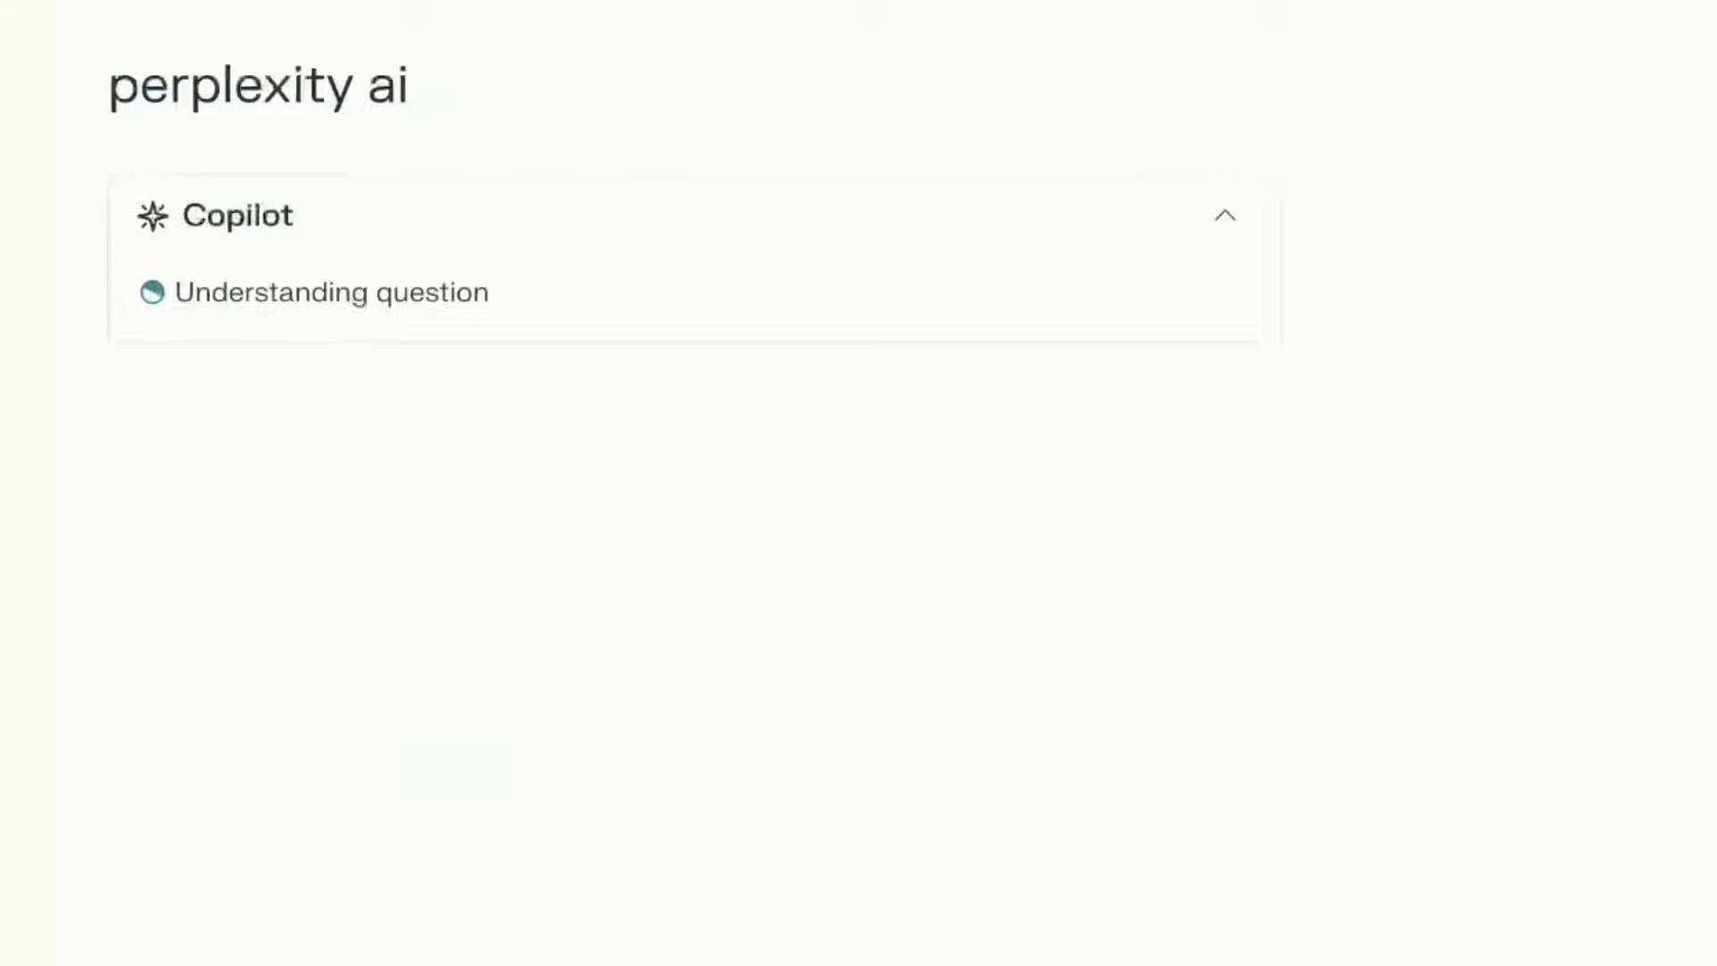
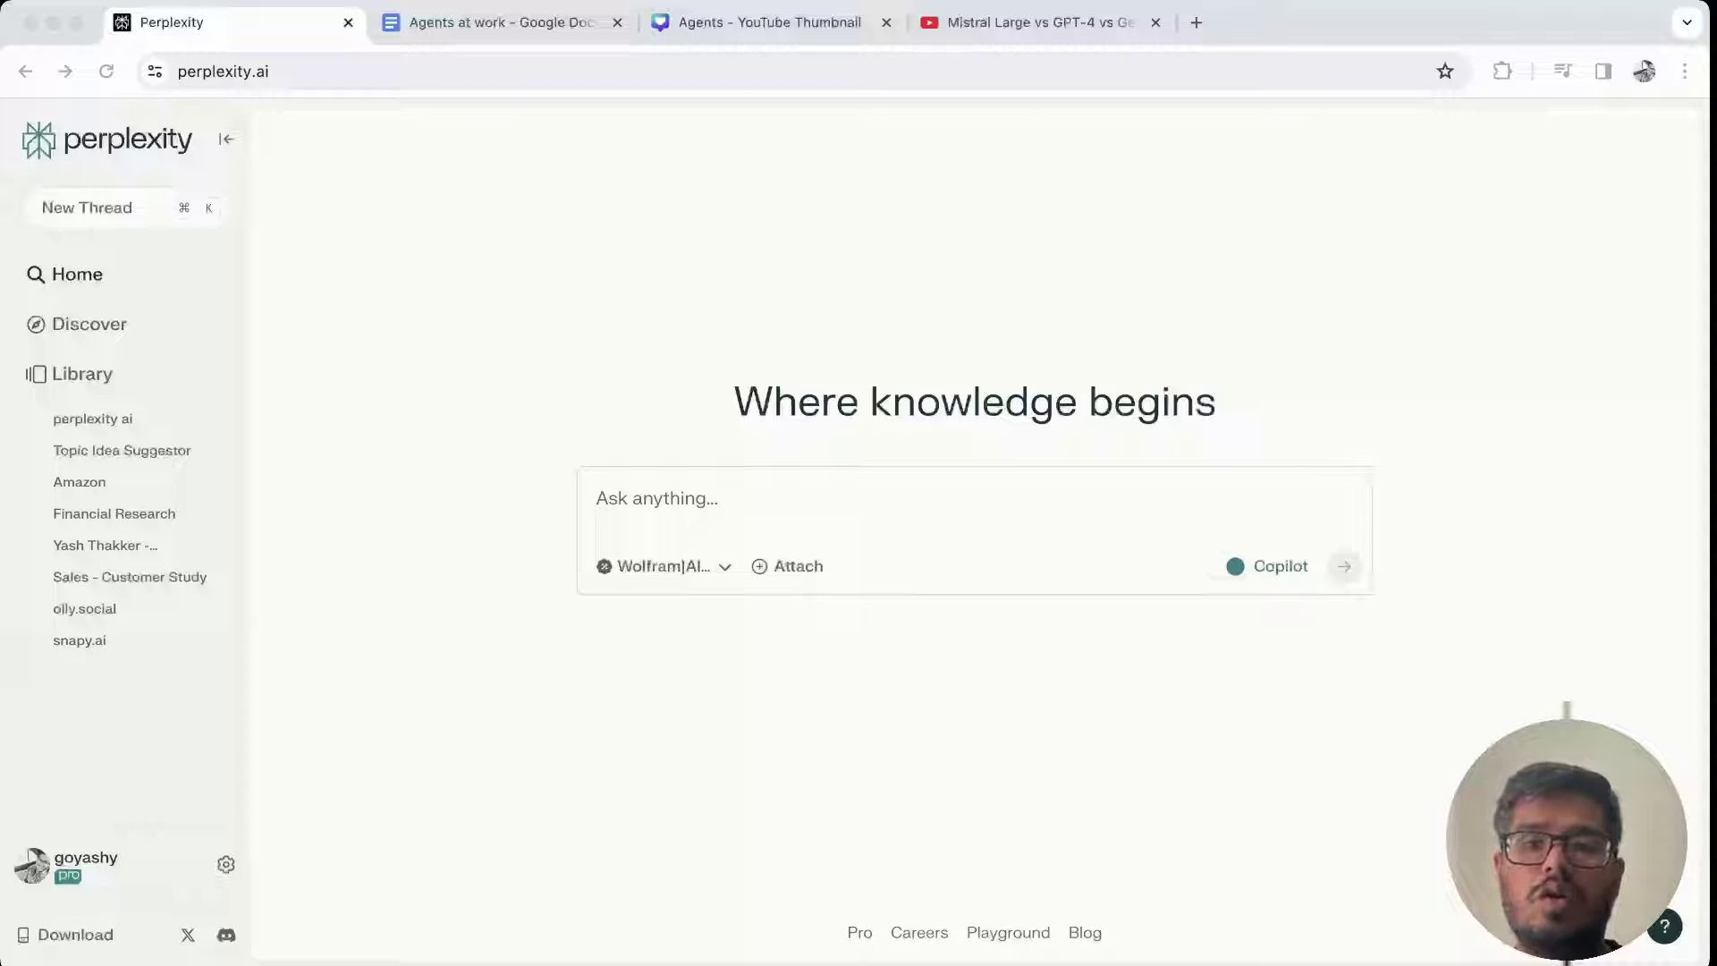
Ask 'Impact of generative ai on work' with the search focus set to Academic.
{"action": "left_click", "coordinate": [597, 498]}
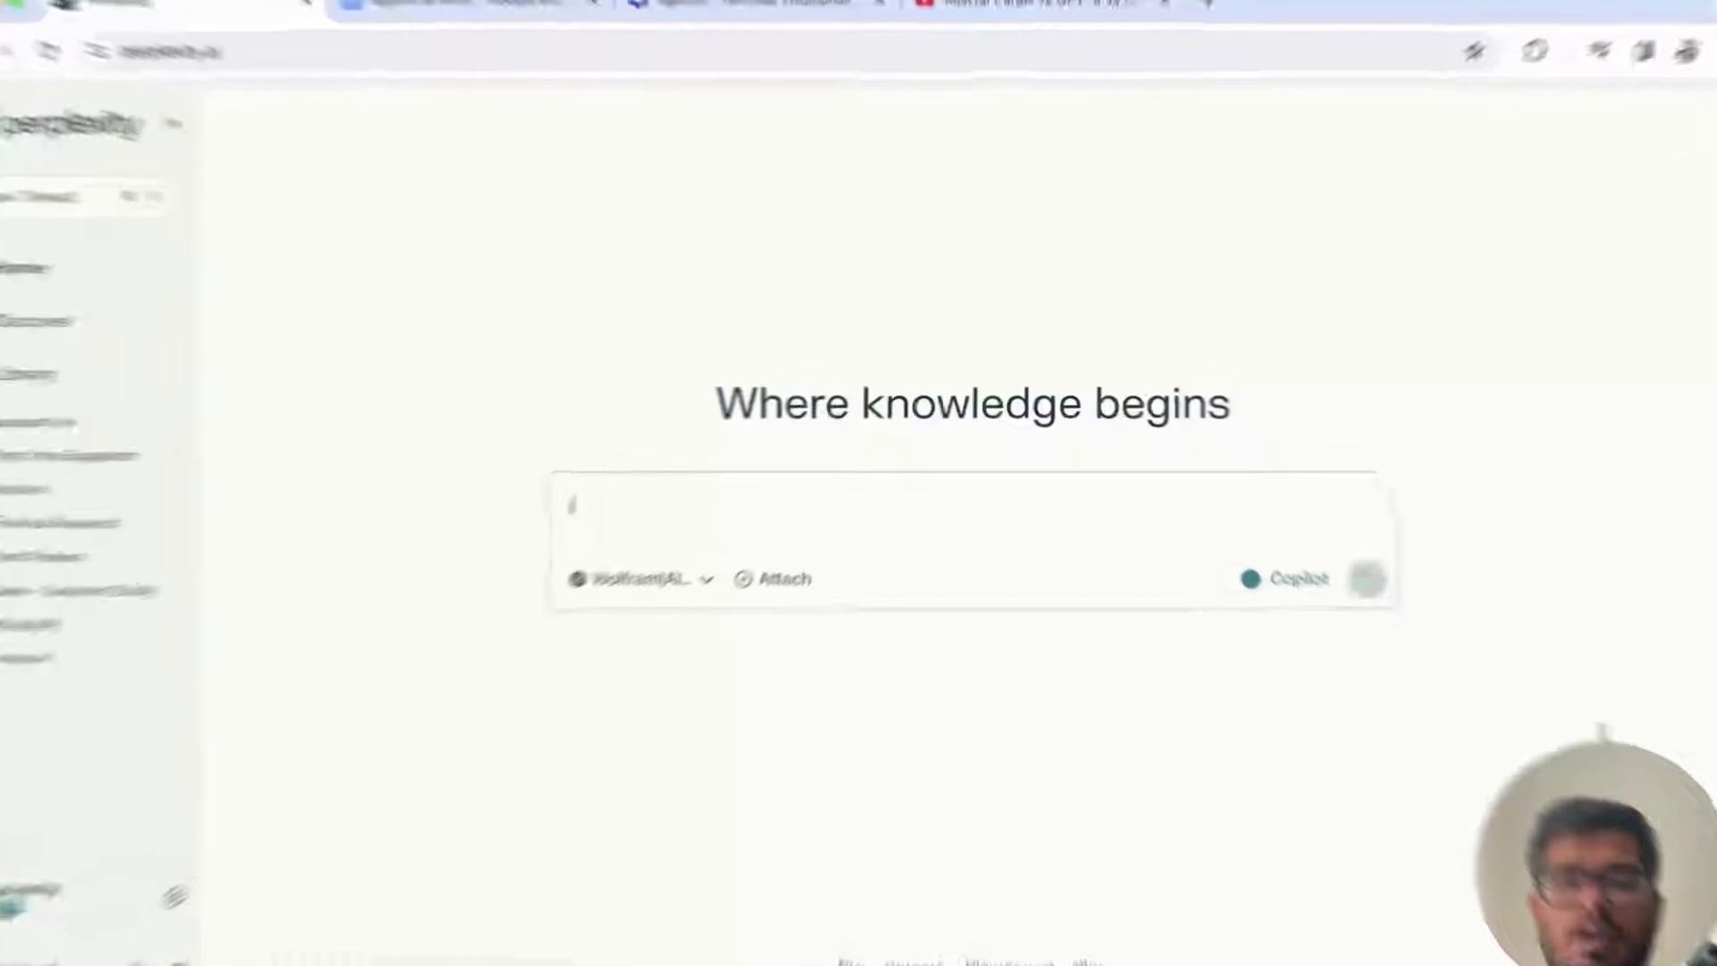
{"action": "type", "text": "Impact of generative ai on work"}
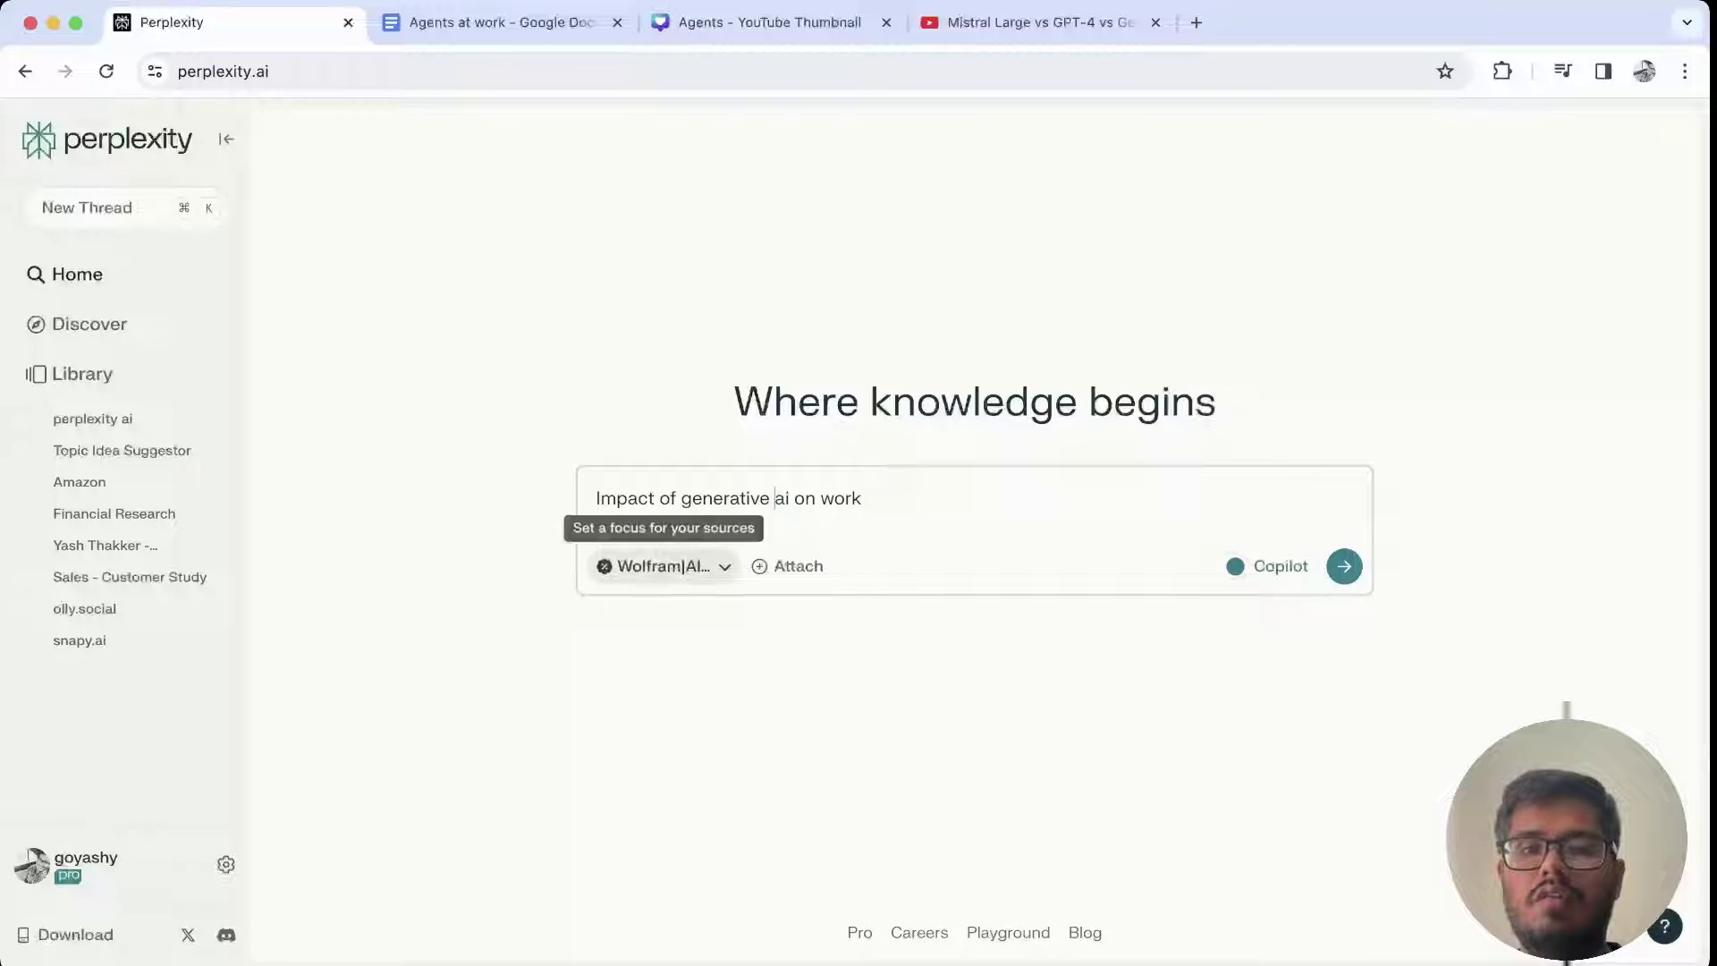
{"action": "left_click", "coordinate": [479, 671]}
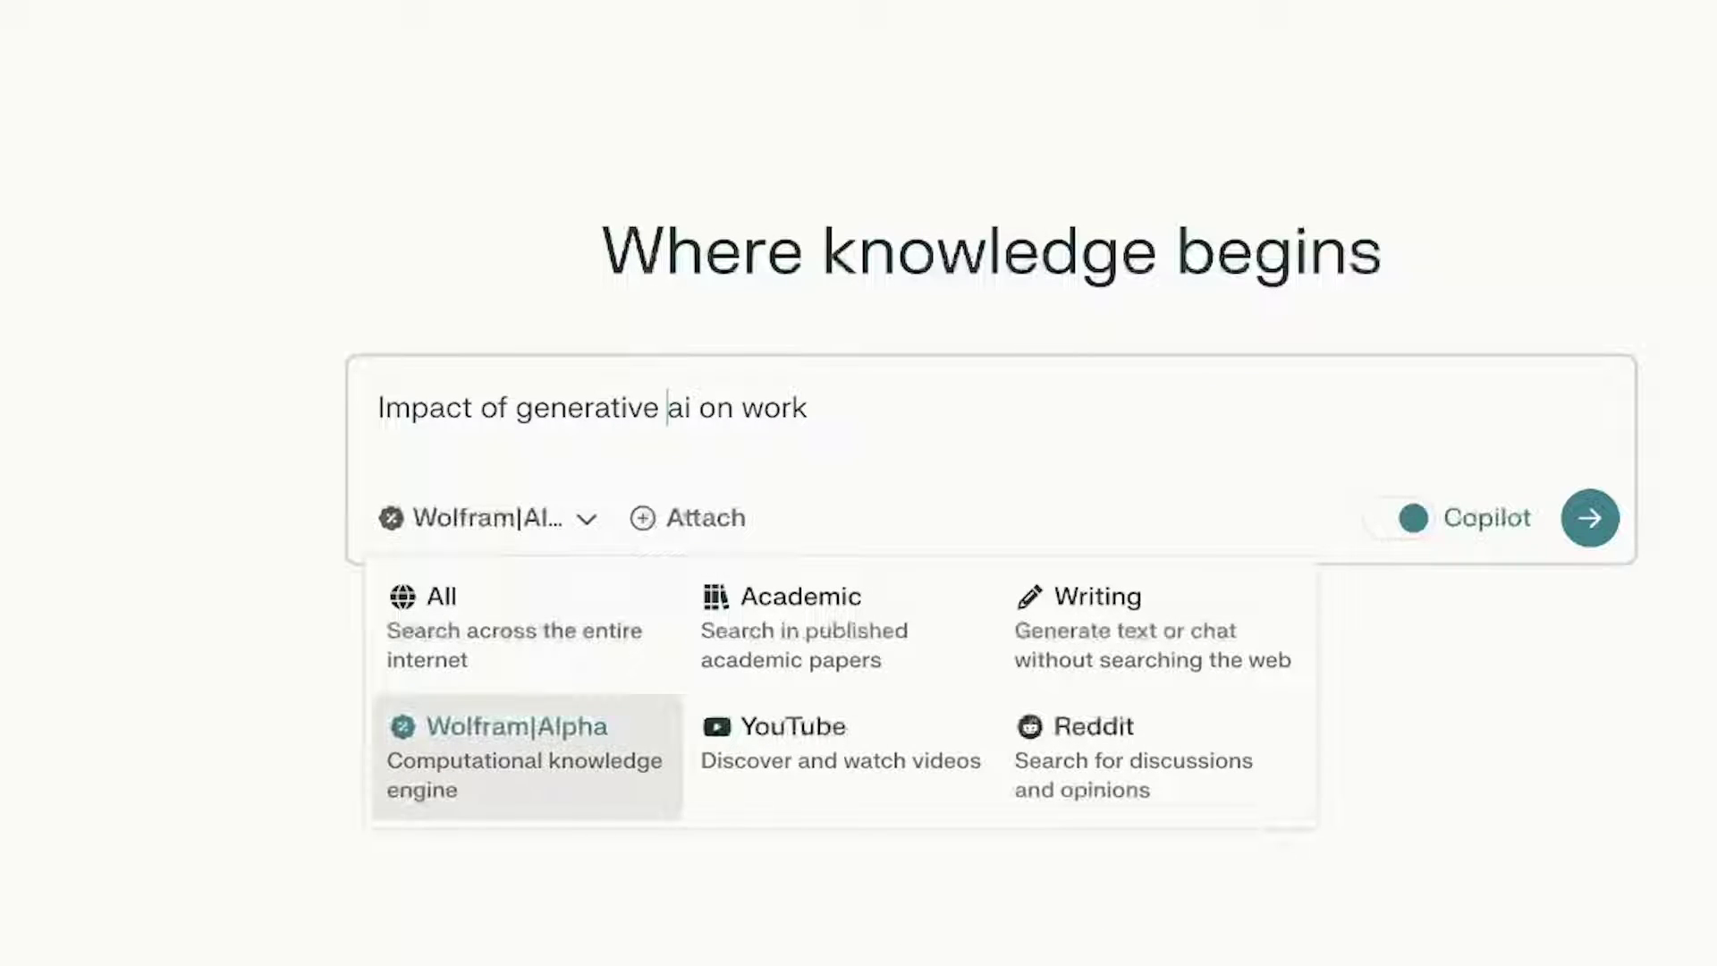
{"action": "left_click", "coordinate": [801, 617]}
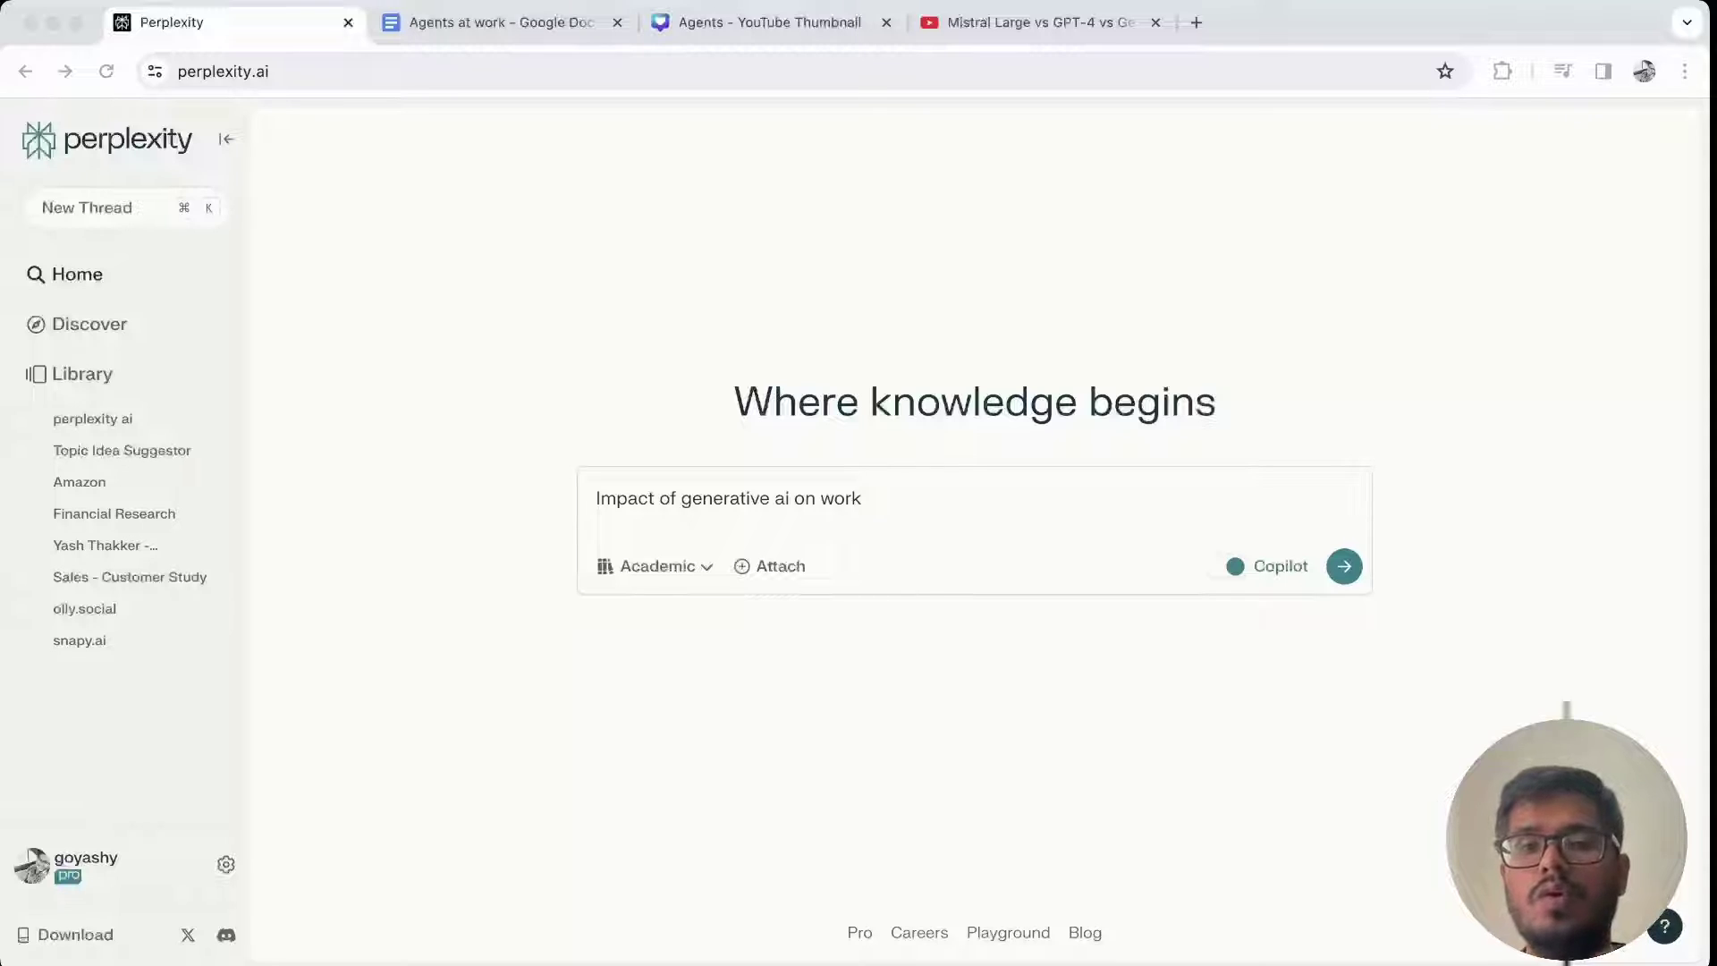
{"action": "key", "text": "Return"}
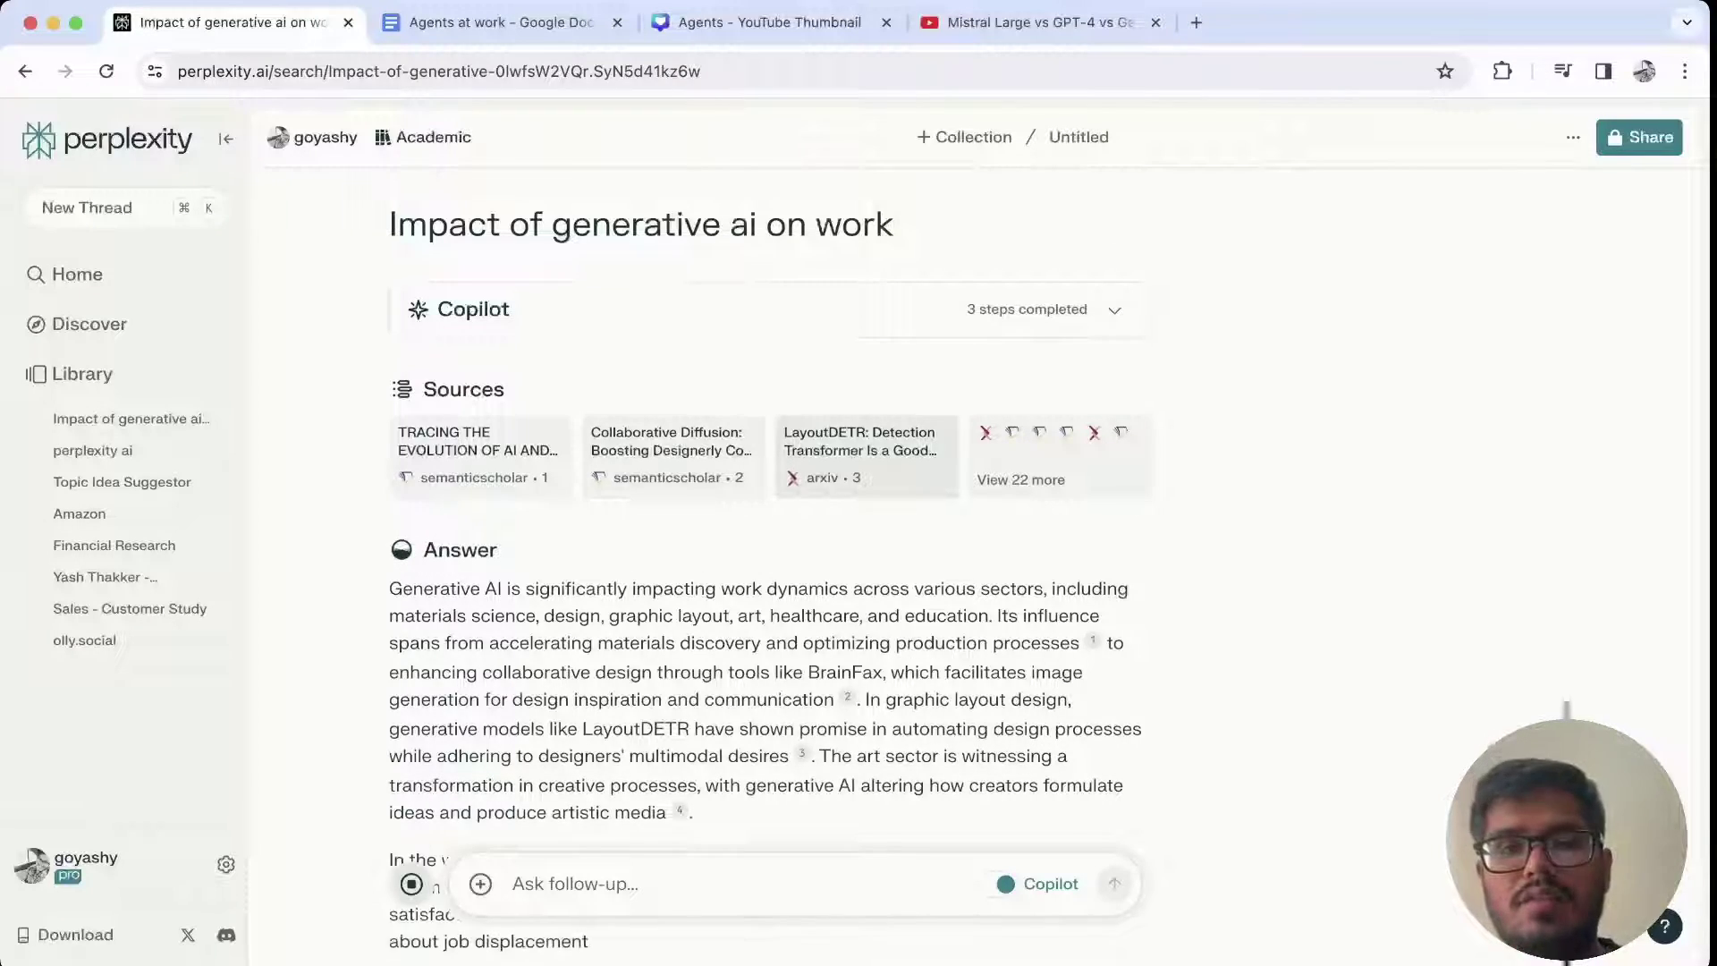
Expand the full list of 25 cited sources, then scroll through the answer.
{"action": "left_click", "coordinate": [1060, 456]}
{"action": "scroll", "coordinate": [1431, 537], "scroll_direction": "down", "scroll_amount": 20}
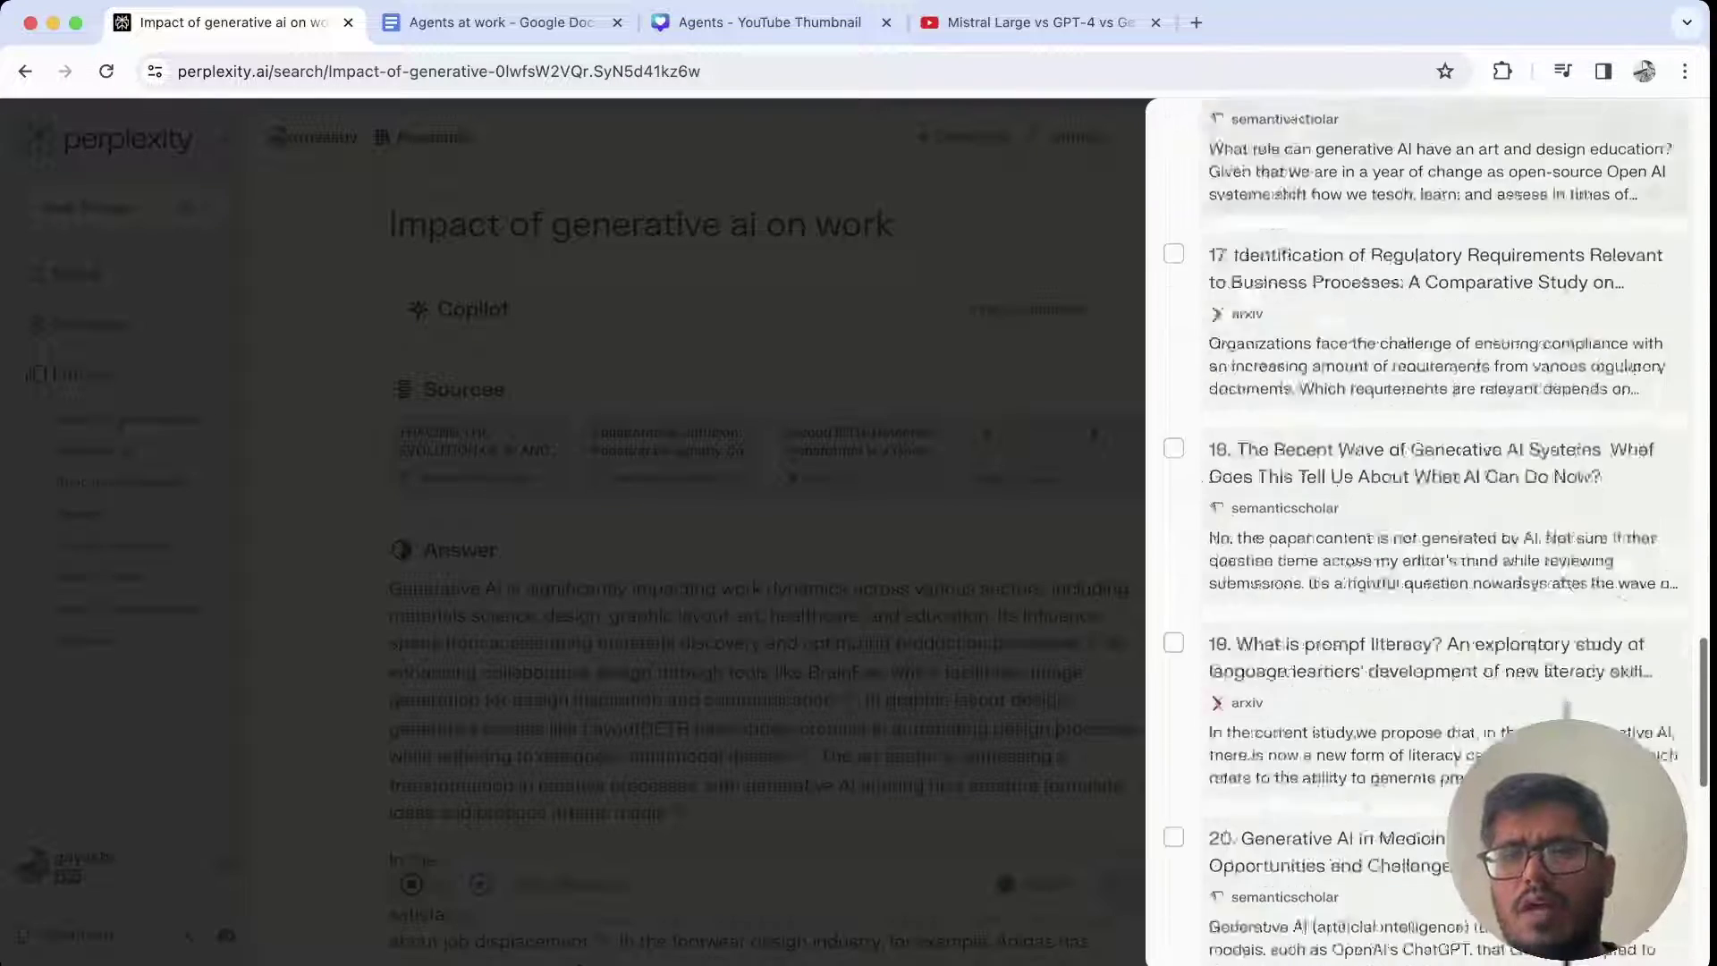
{"action": "key", "text": "Escape"}
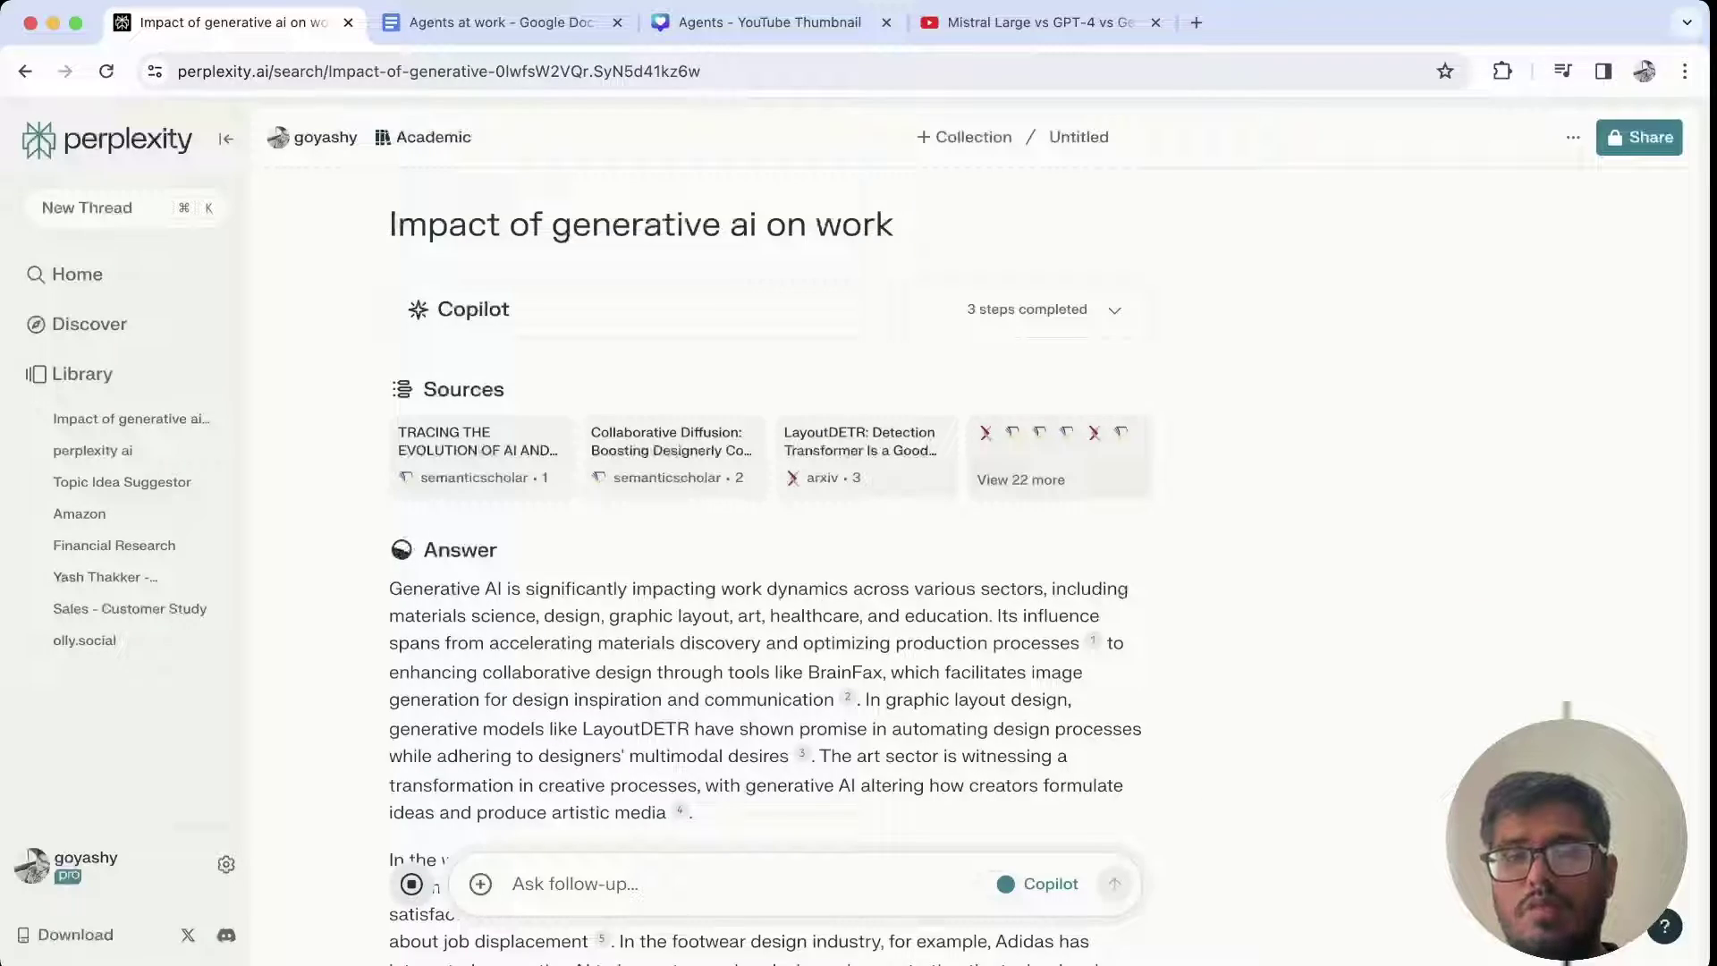
{"action": "scroll", "coordinate": [1566, 710], "scroll_direction": "down", "scroll_amount": 5}
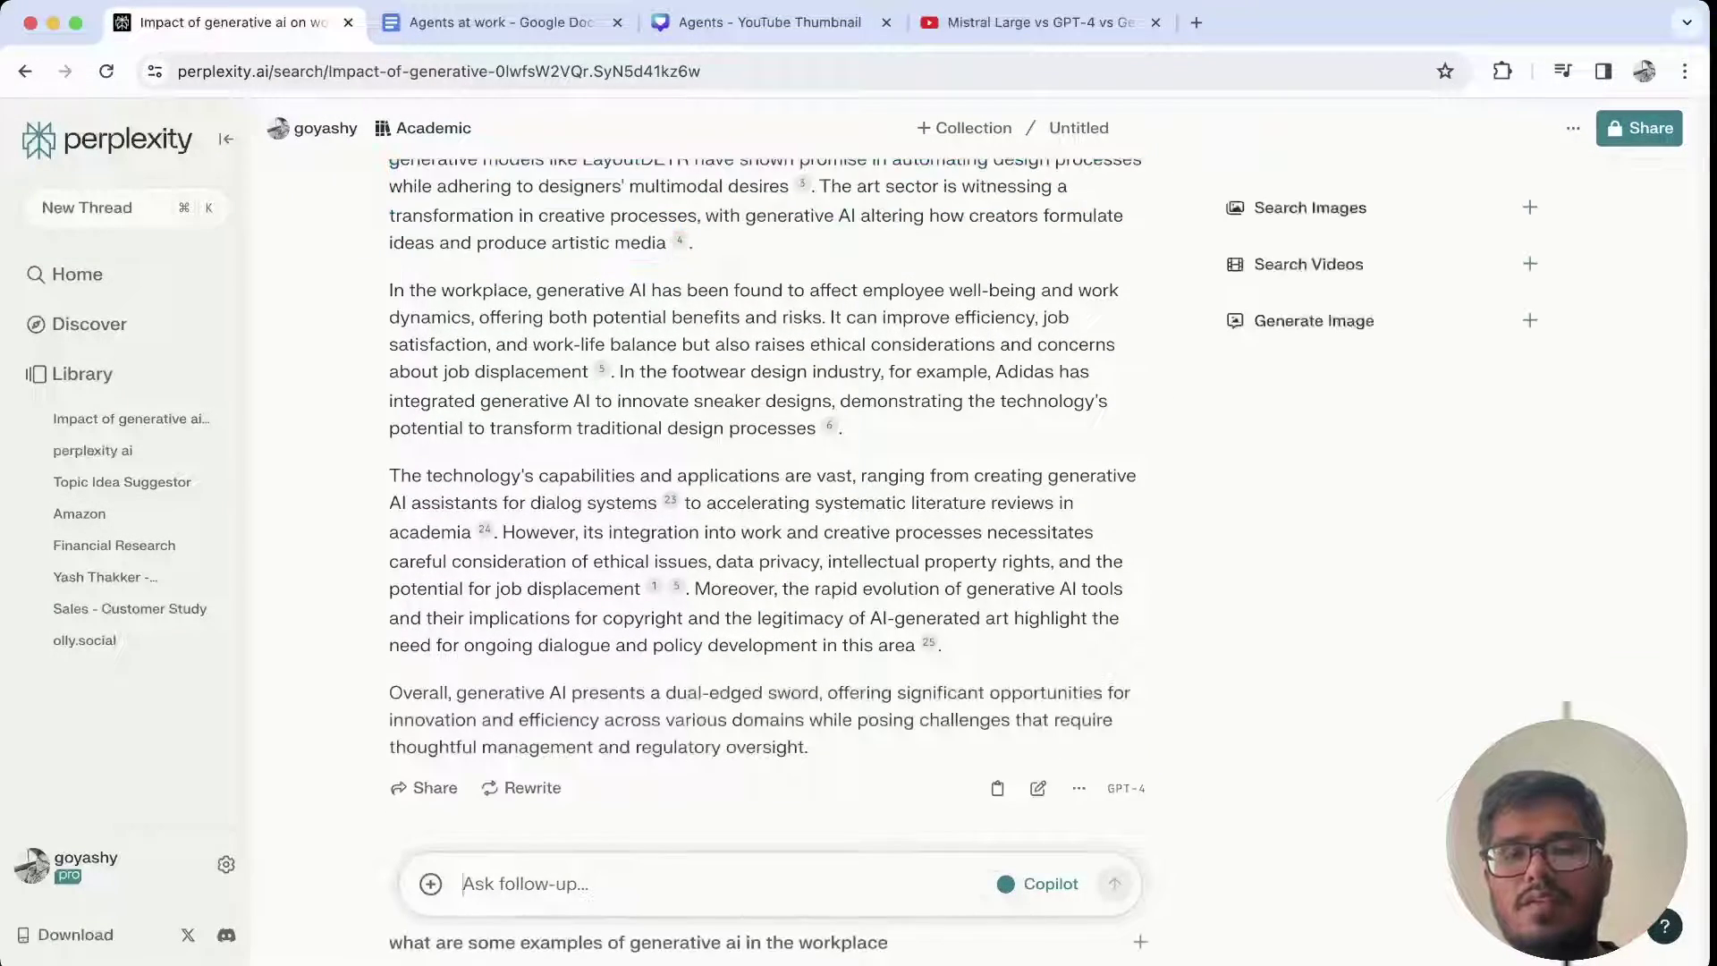
{"action": "scroll", "coordinate": [1566, 711], "scroll_direction": "down", "scroll_amount": 4}
{"action": "scroll", "coordinate": [1566, 711], "scroll_direction": "up", "scroll_amount": 5}
{"action": "scroll", "coordinate": [407, 963], "scroll_direction": "up", "scroll_amount": 5}
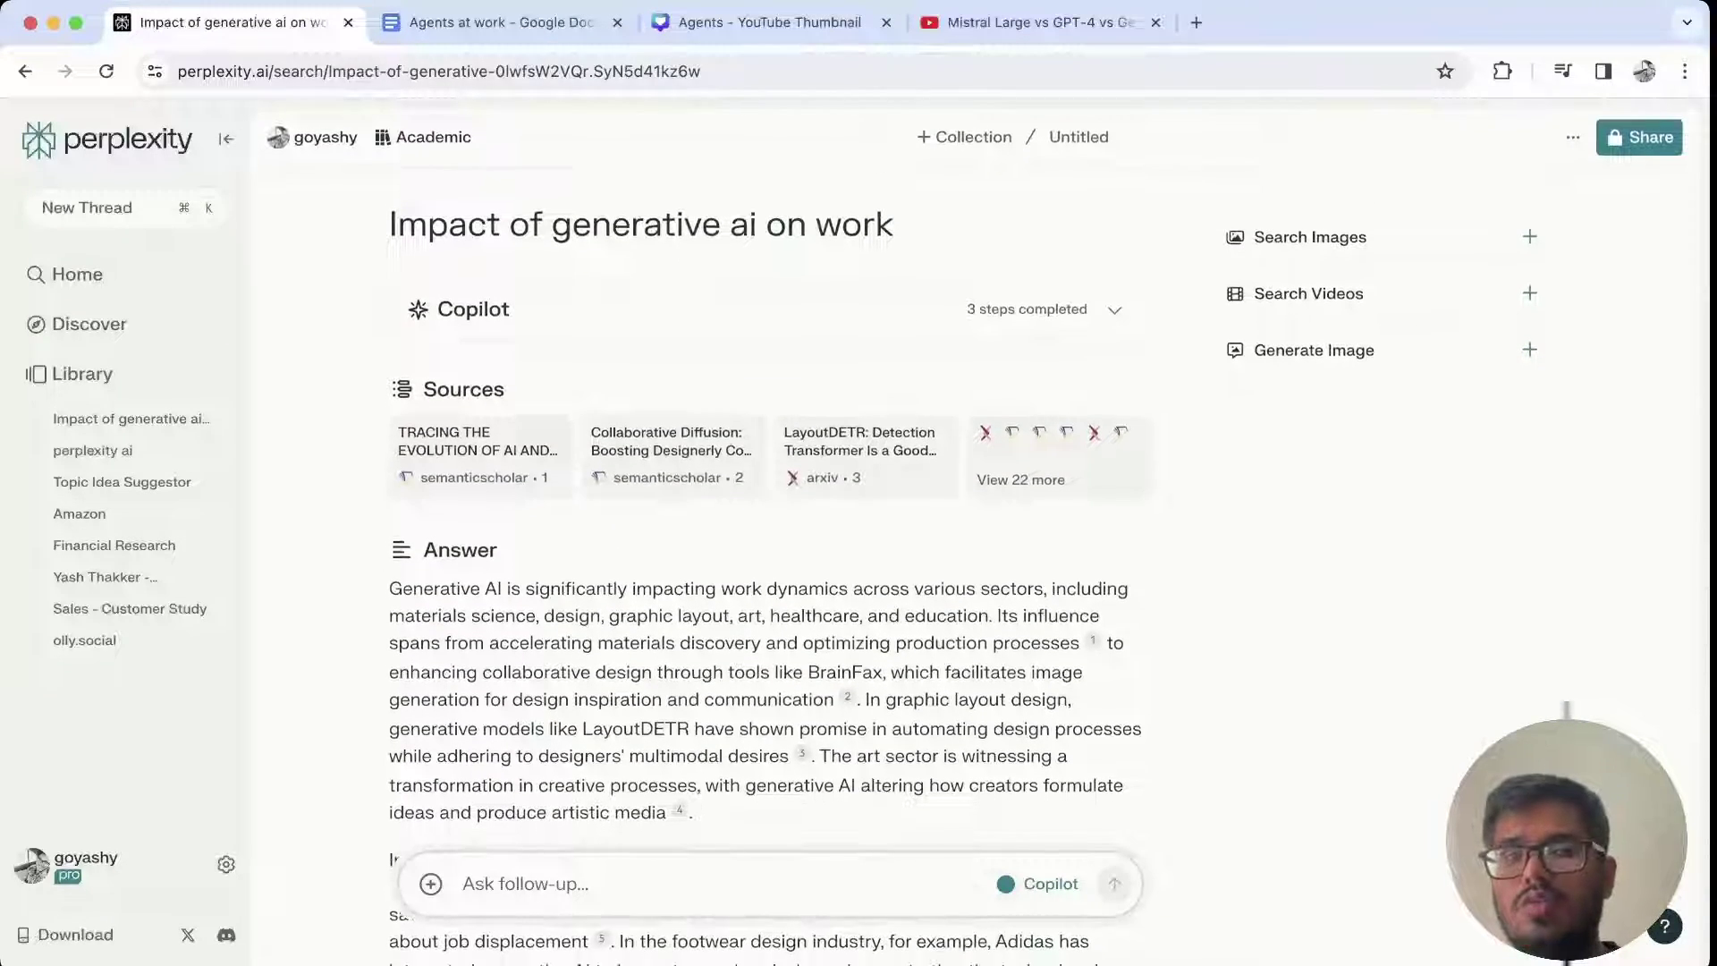
Open the cited LayoutDETR paper on arXiv and highlight its abstract.
{"action": "left_click_drag", "start_coordinate": [390, 588], "coordinate": [594, 642]}
{"action": "left_click", "coordinate": [848, 697]}
{"action": "left_click", "coordinate": [859, 451]}
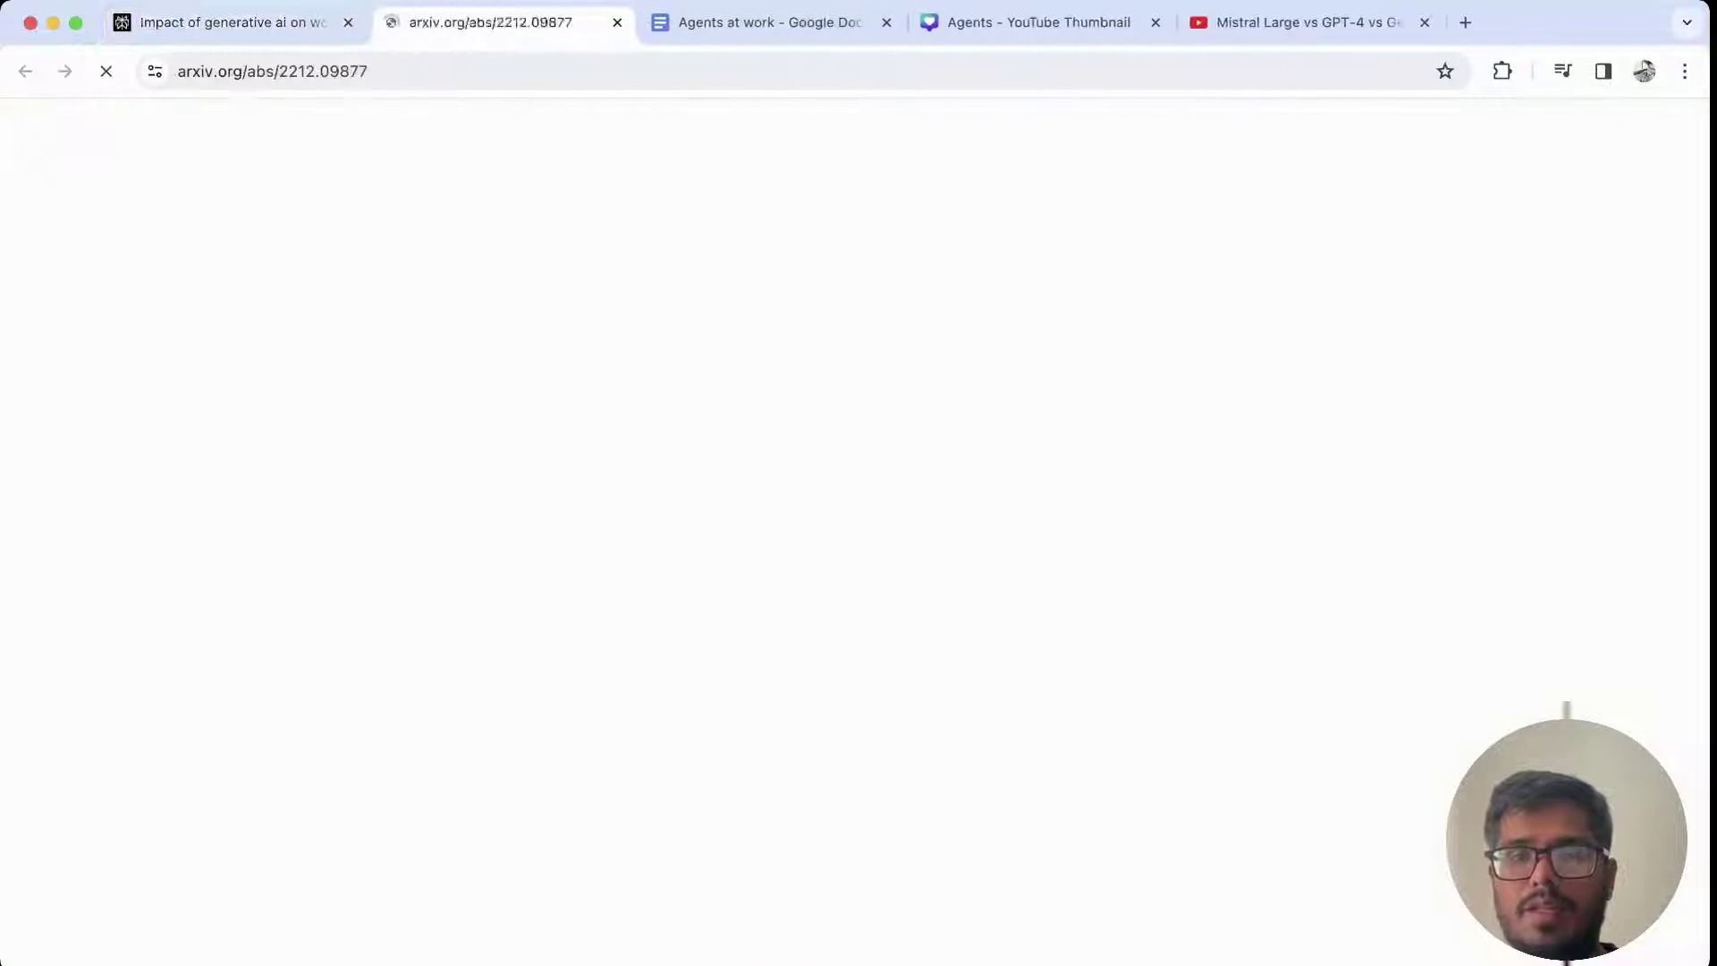
{"action": "left_click_drag", "start_coordinate": [45, 430], "coordinate": [219, 549]}
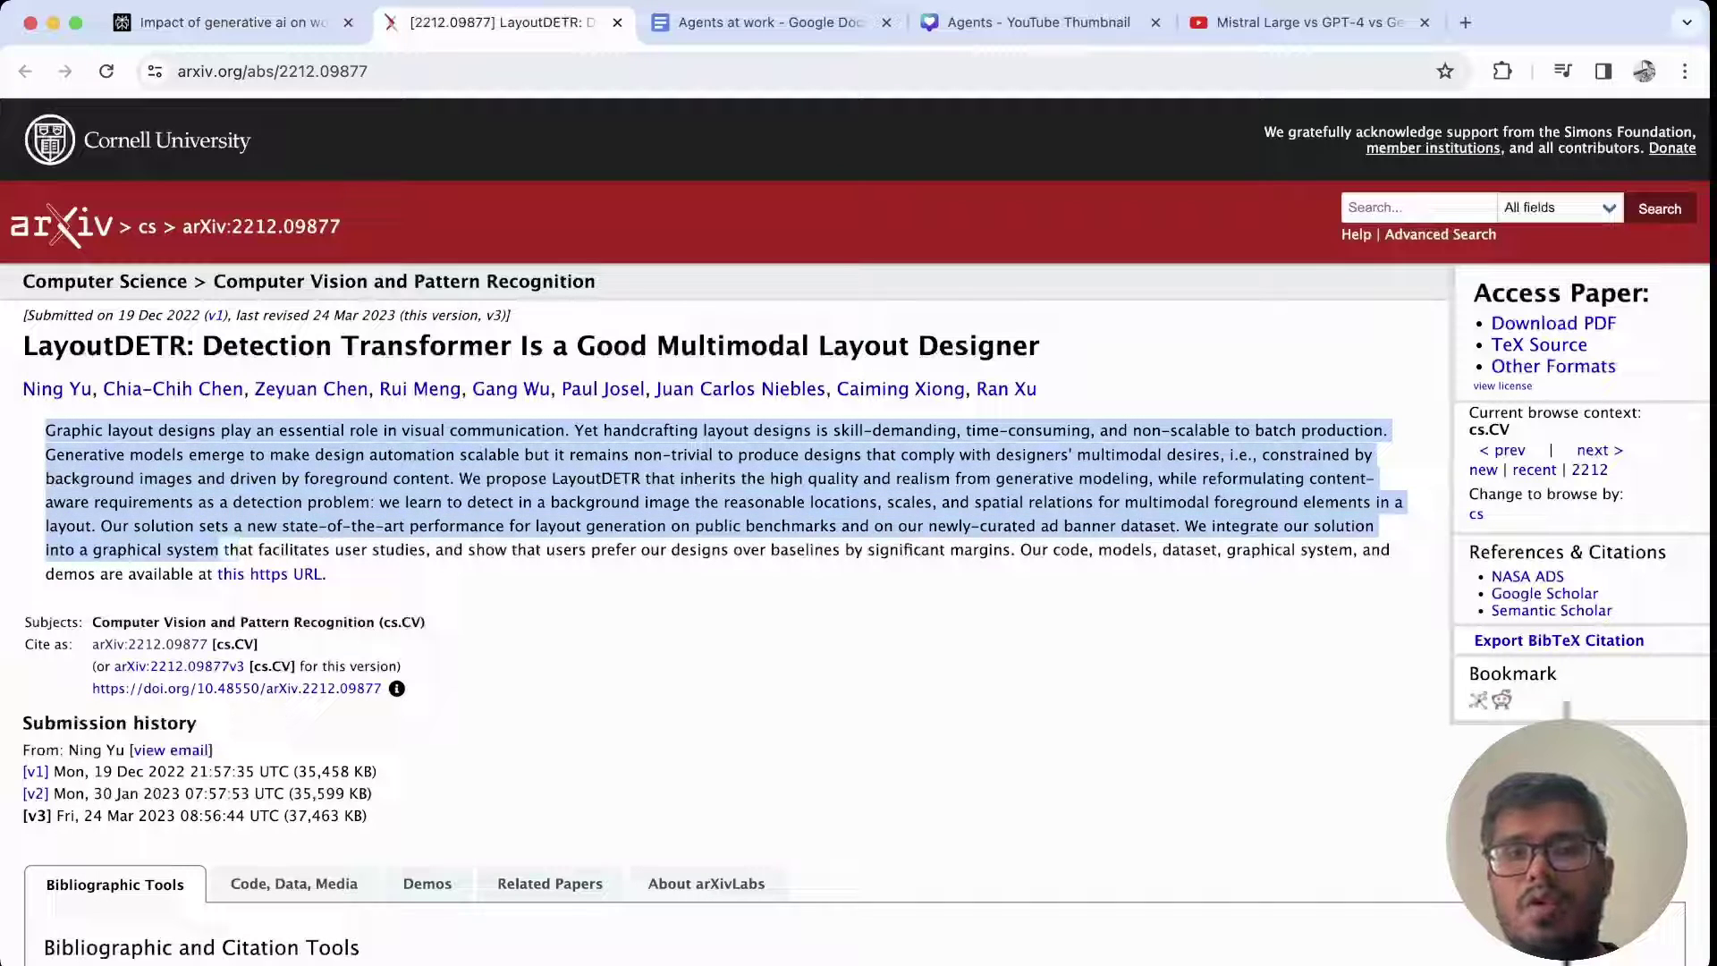
Close the arXiv tab, return to the answer and check cited source number 2.
{"action": "key", "text": "super+w"}
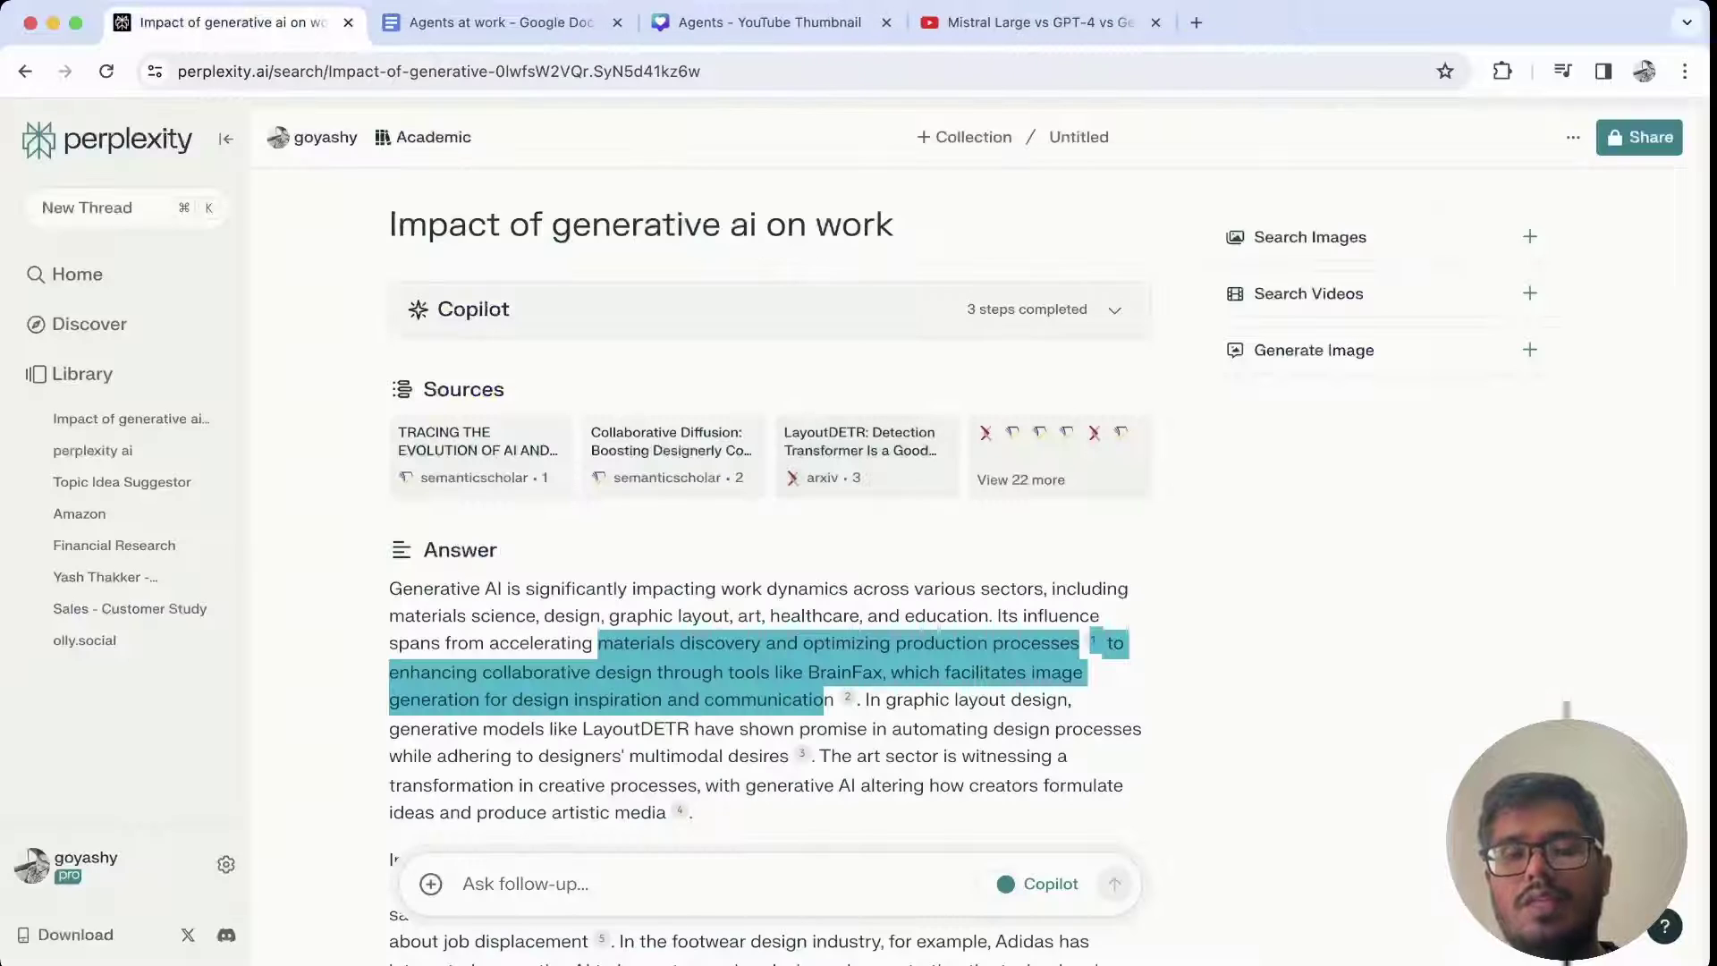
{"action": "scroll", "coordinate": [765, 537], "scroll_direction": "down", "scroll_amount": 1}
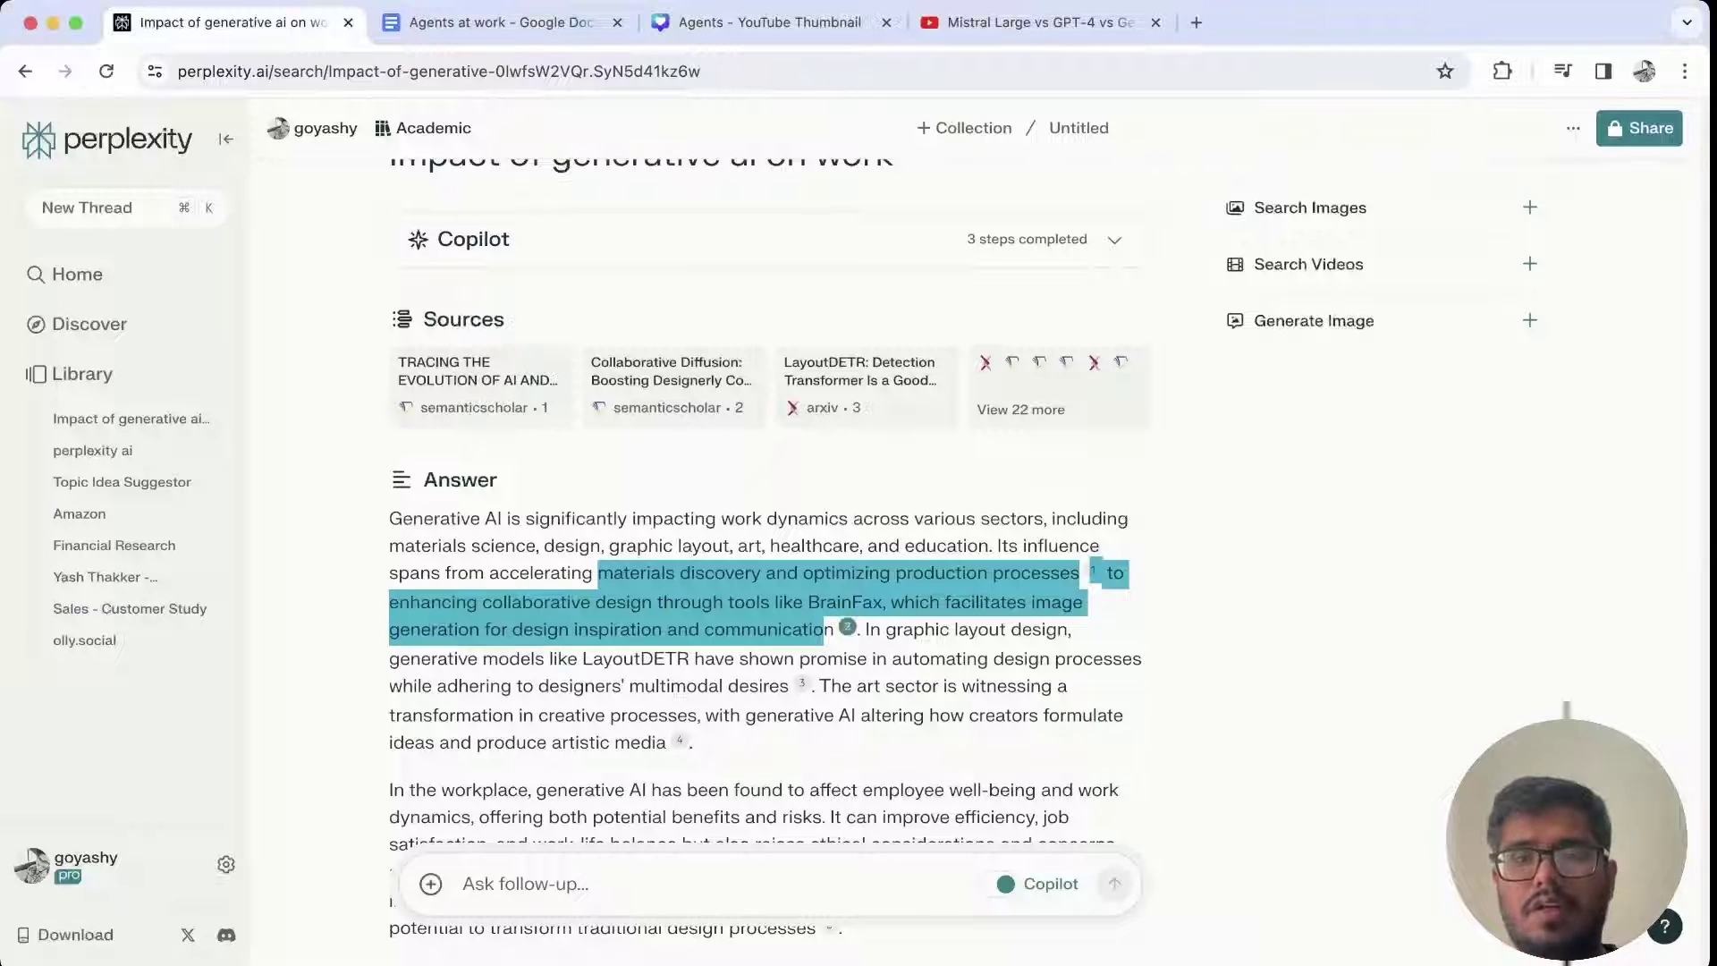
{"action": "left_click", "coordinate": [847, 627]}
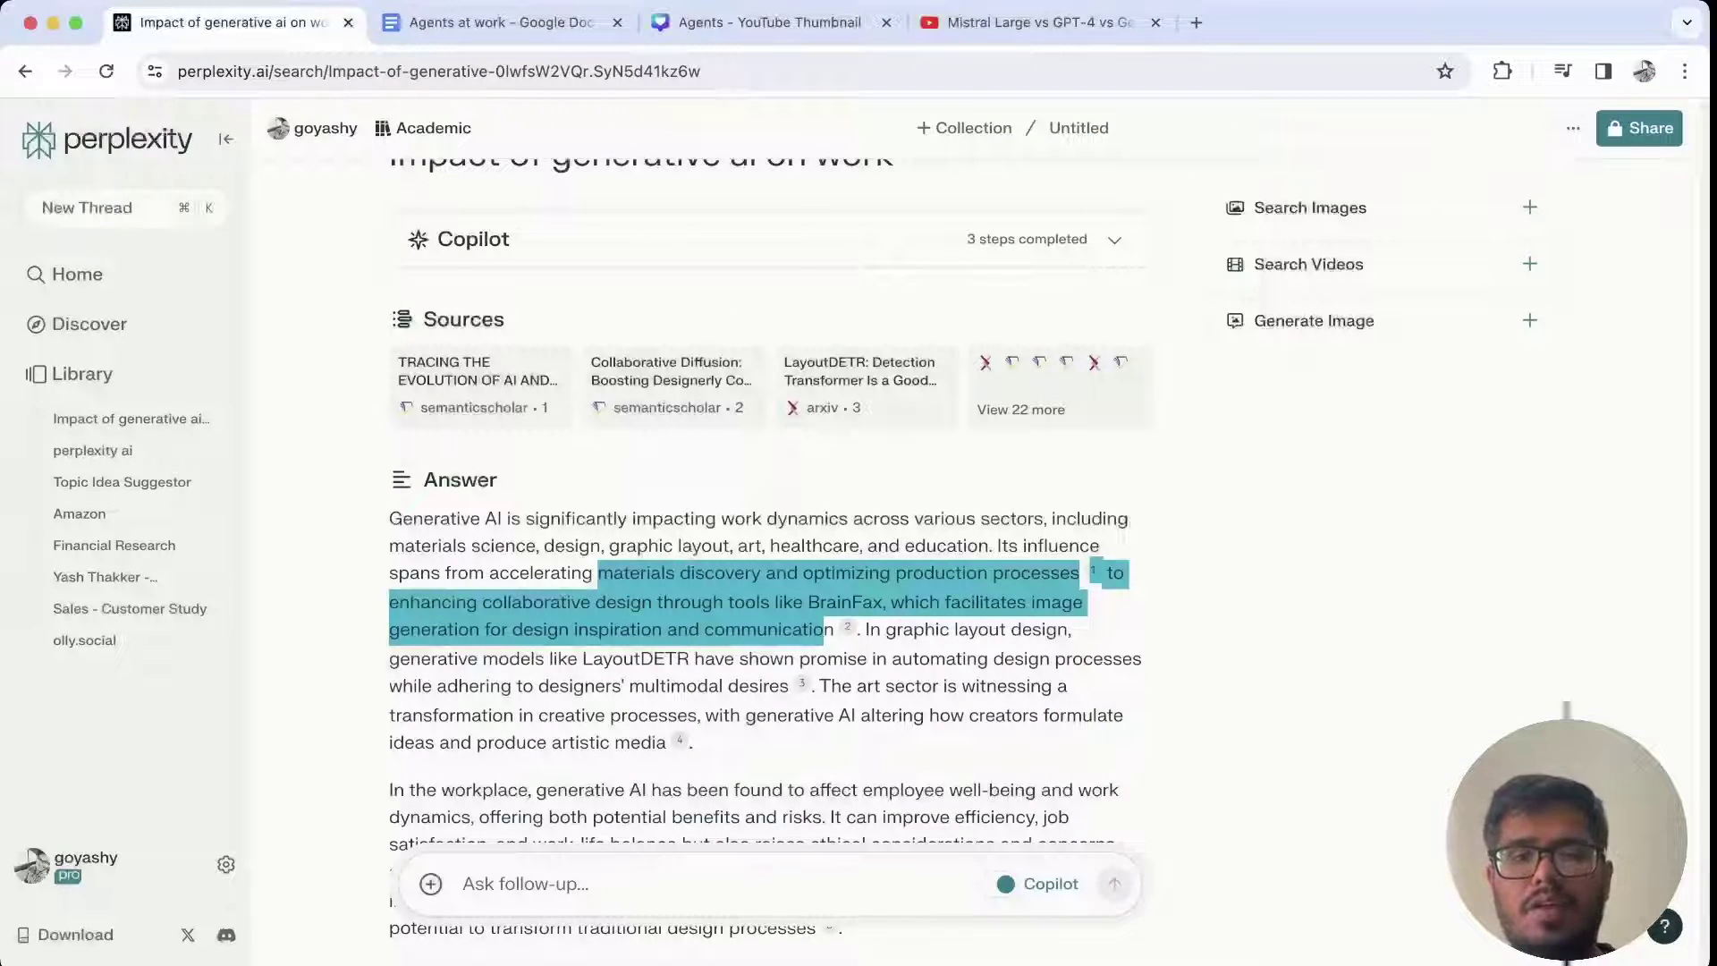
{"action": "left_click", "coordinate": [526, 884]}
Send the follow-up 'top 5 papers?' and select the reply paragraph.
{"action": "type", "text": "top 5 papers?"}
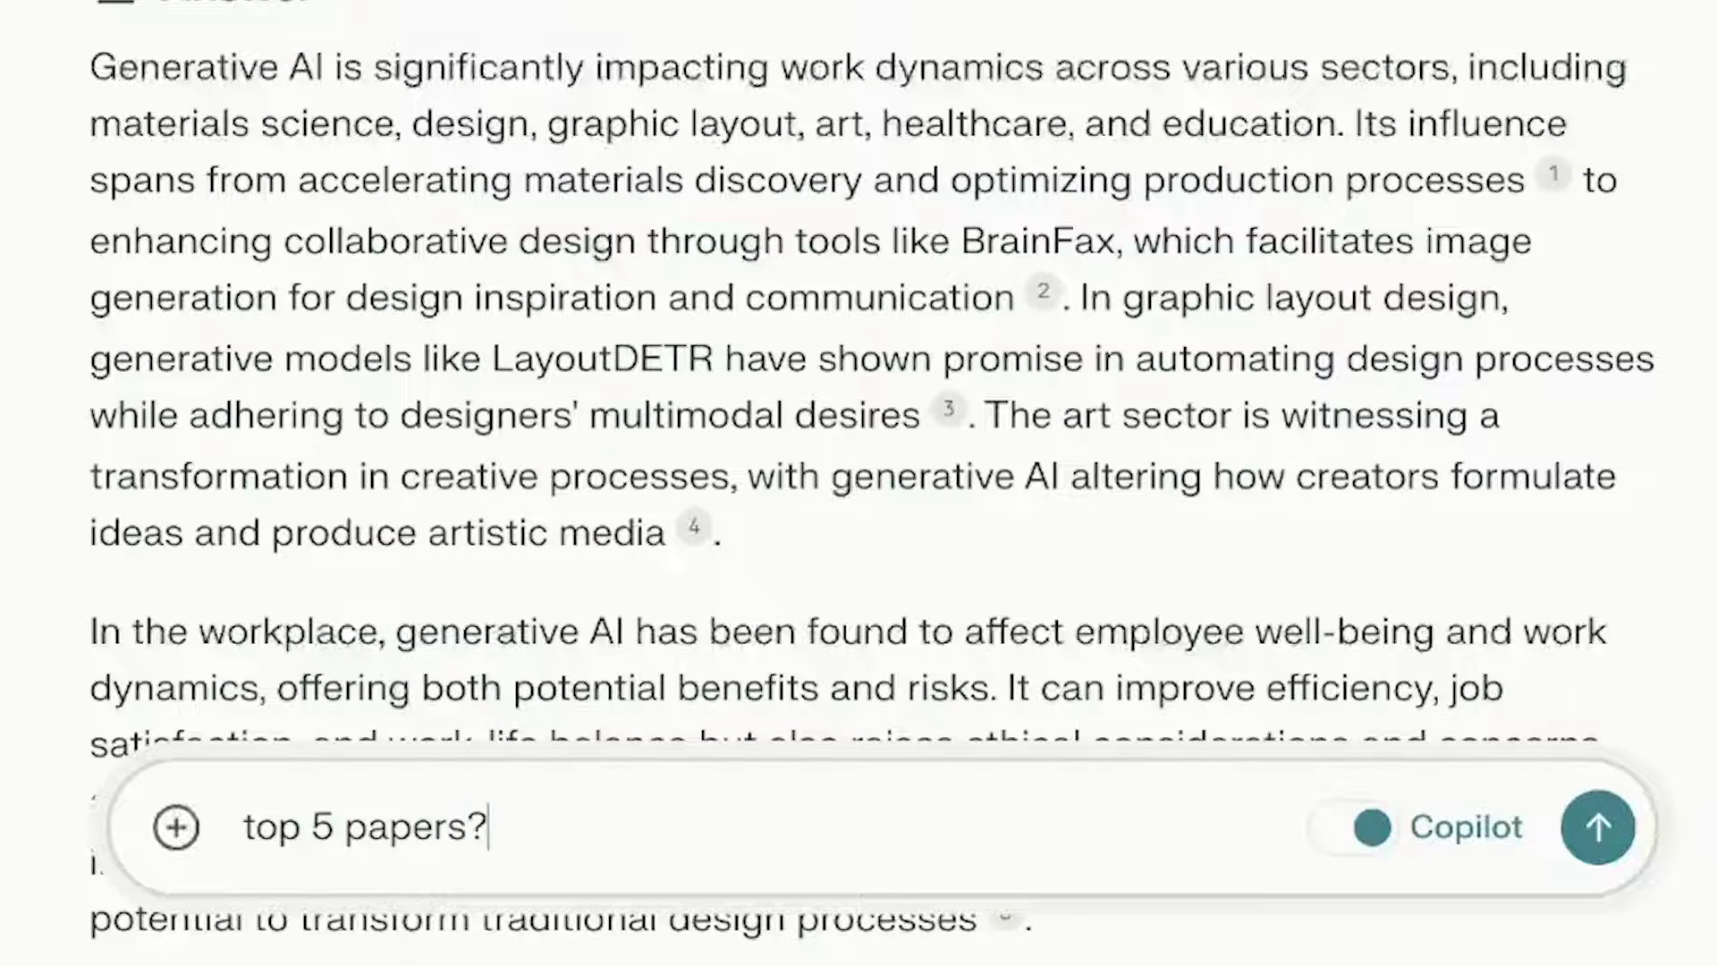
{"action": "key", "text": "Return"}
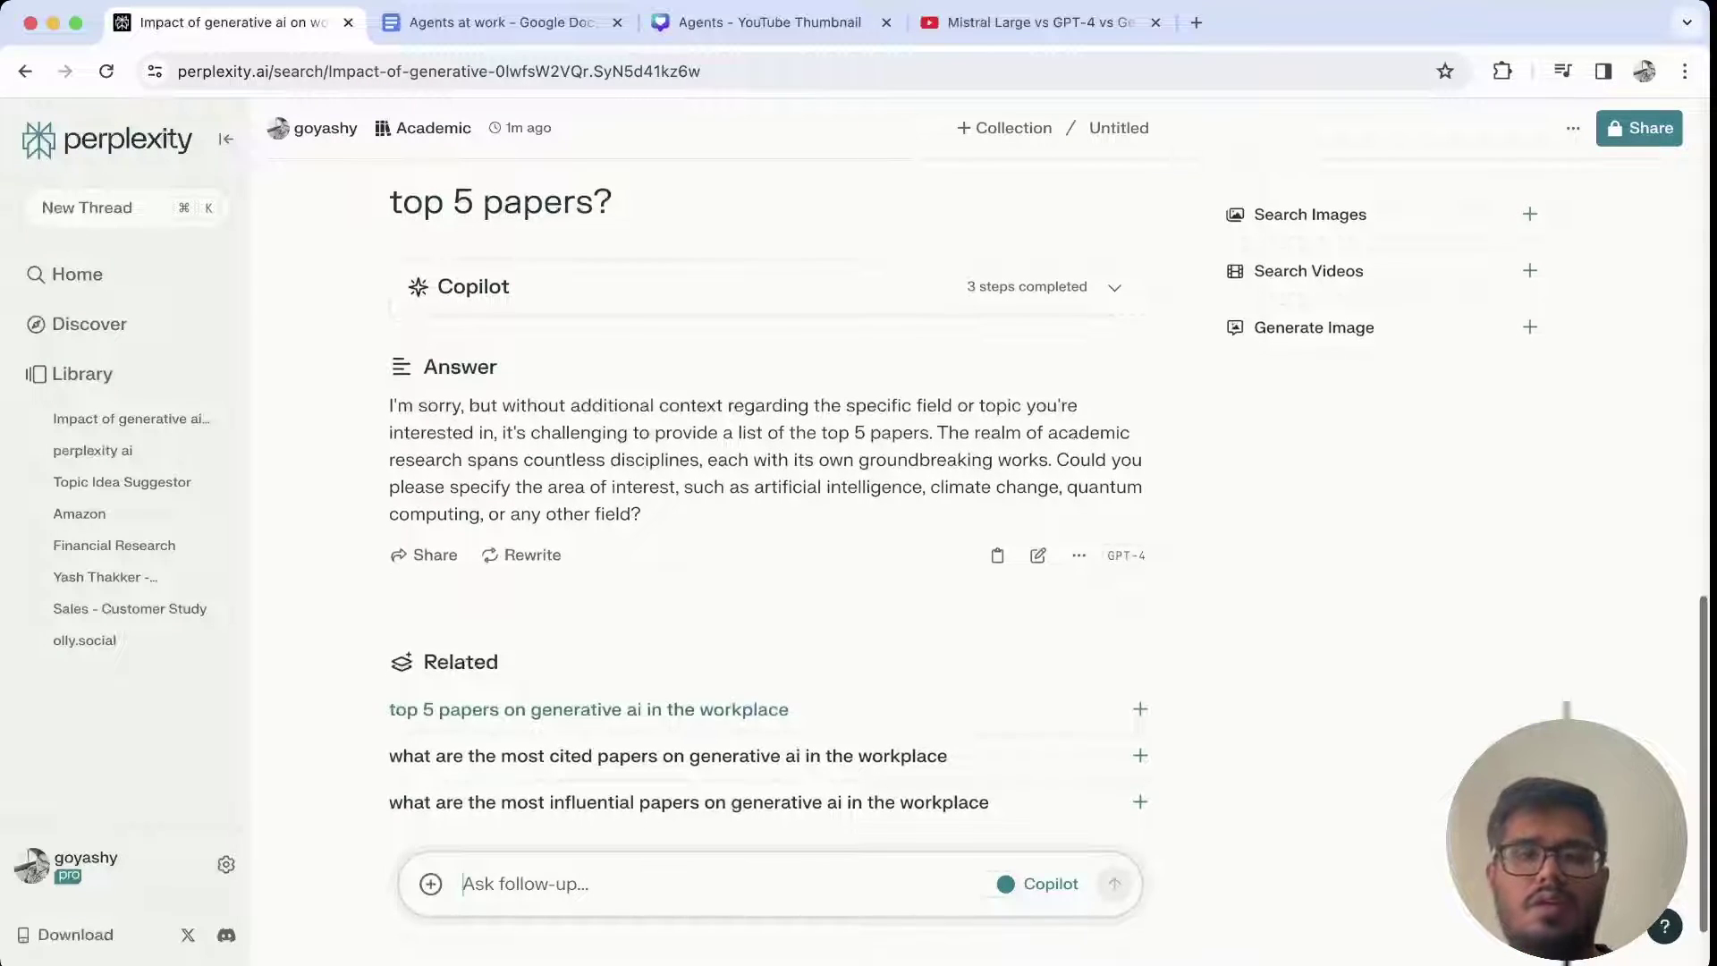
{"action": "triple_click", "coordinate": [653, 459]}
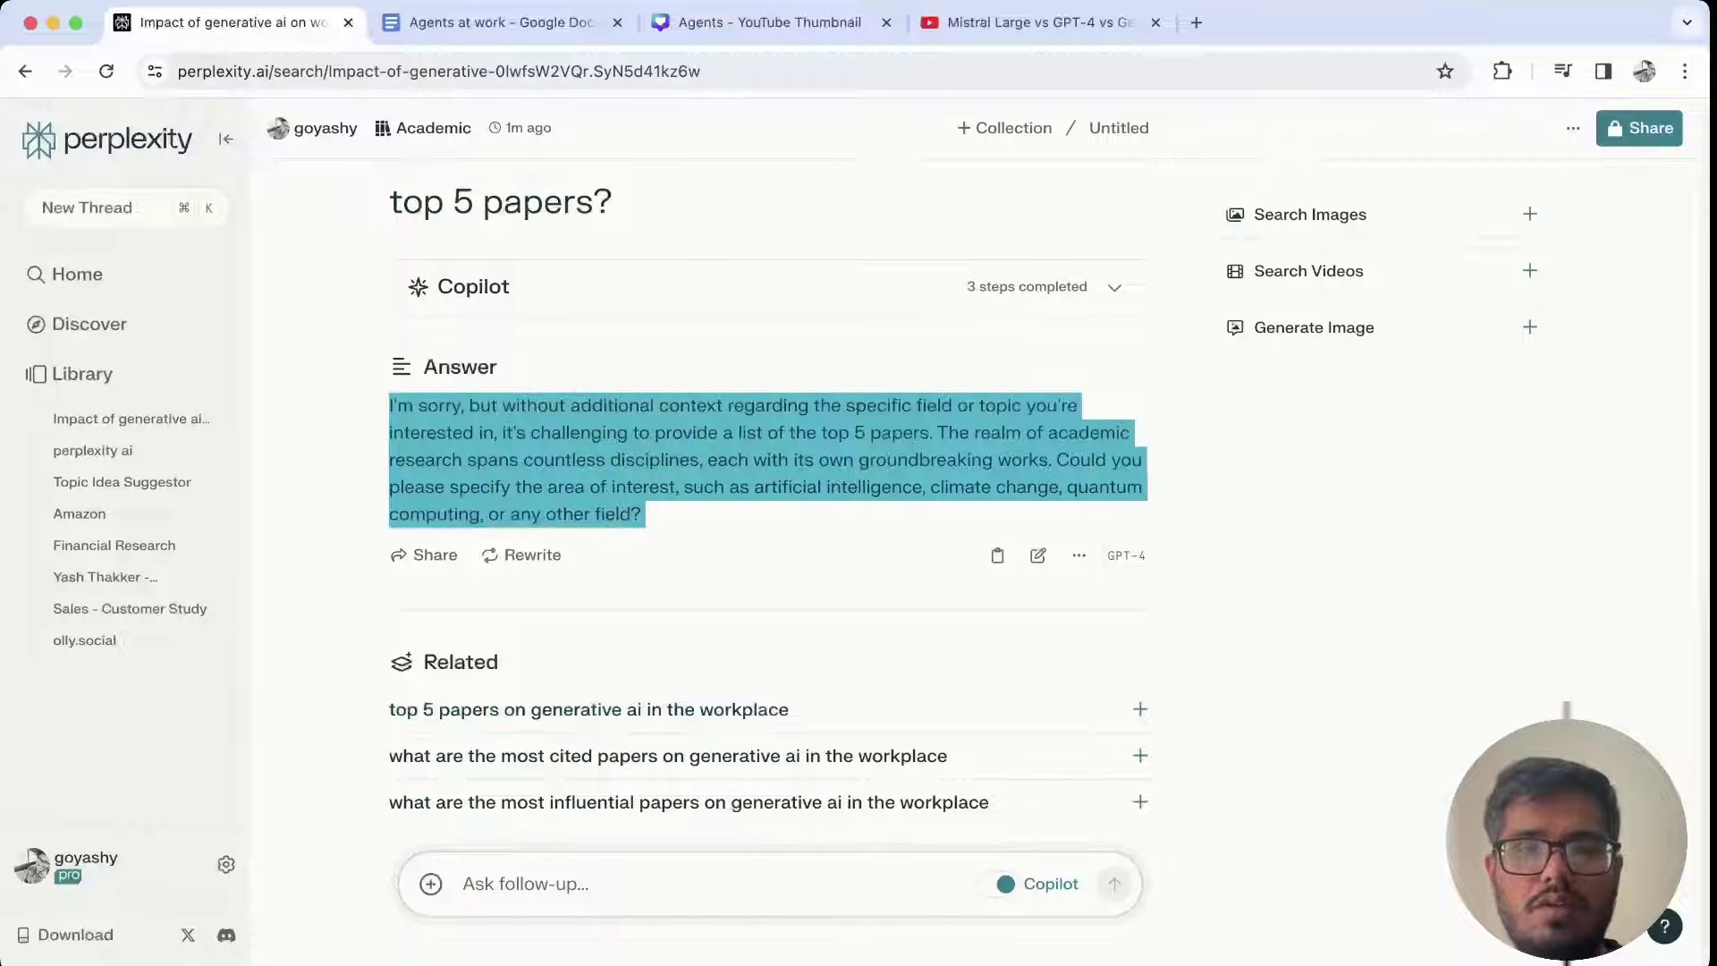